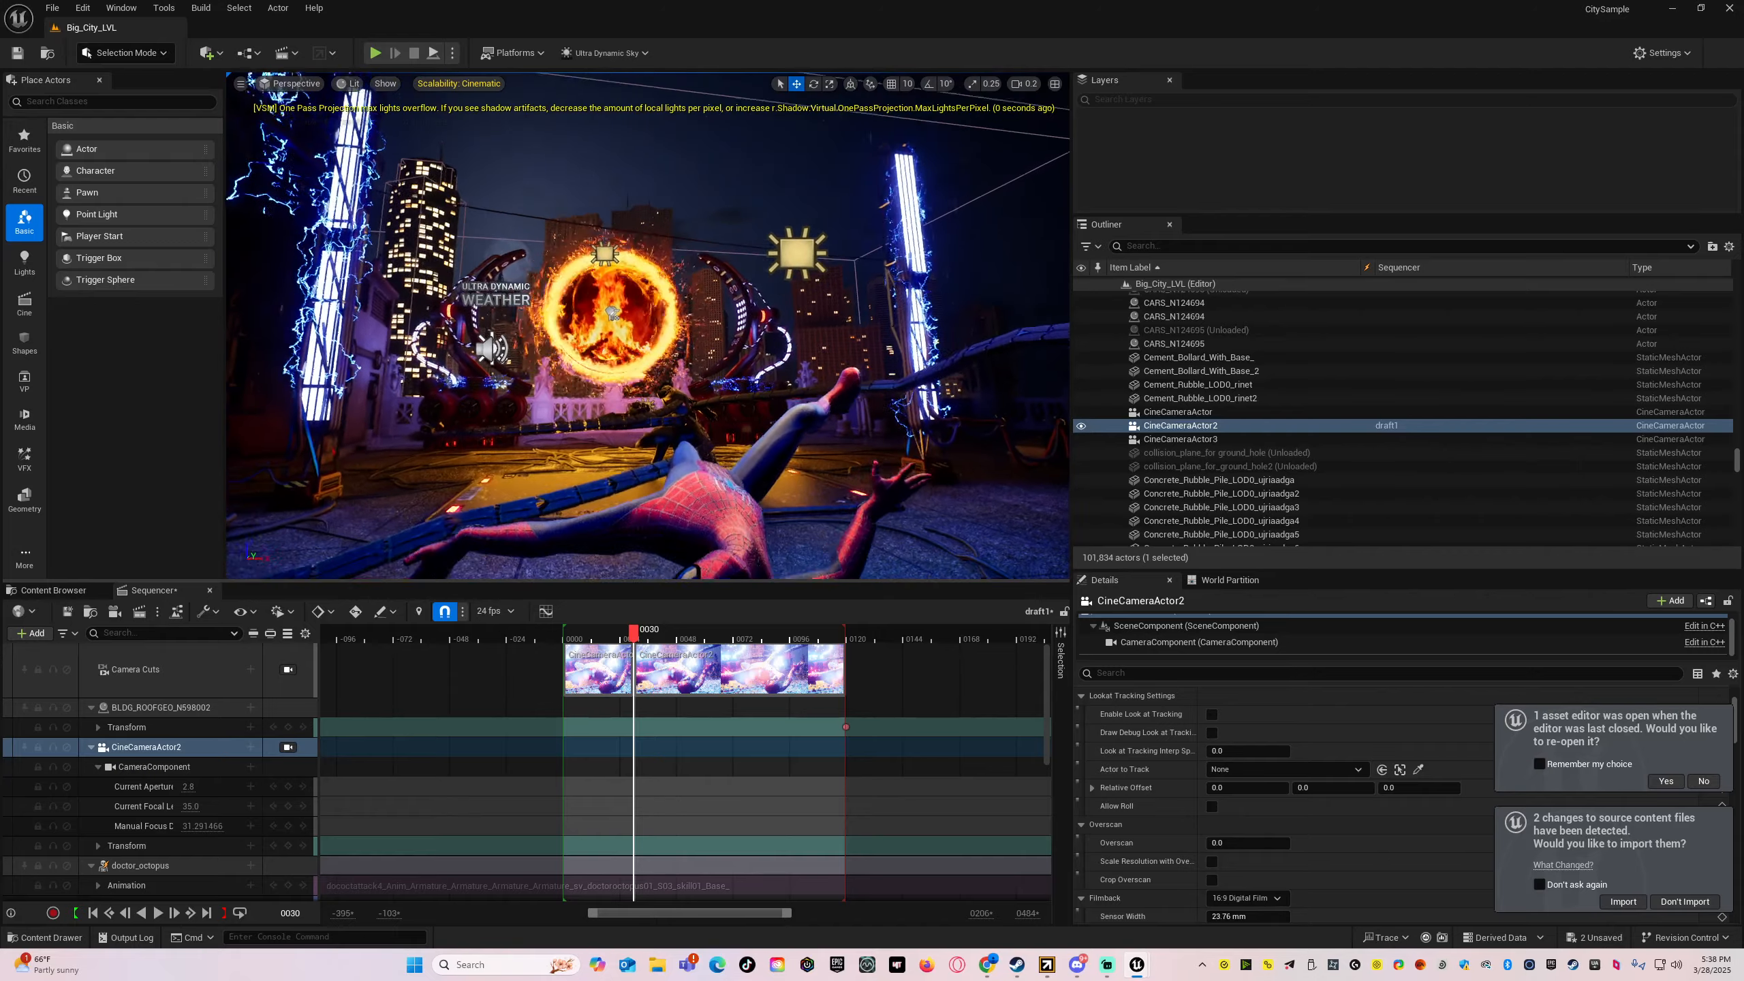
# - Delete the existing Ultra_Dynamic_Sky and Ultra_Dynamic_Weather actors from the level, accepting deletion of the referenced sky actor
pyautogui.click(761, 234)
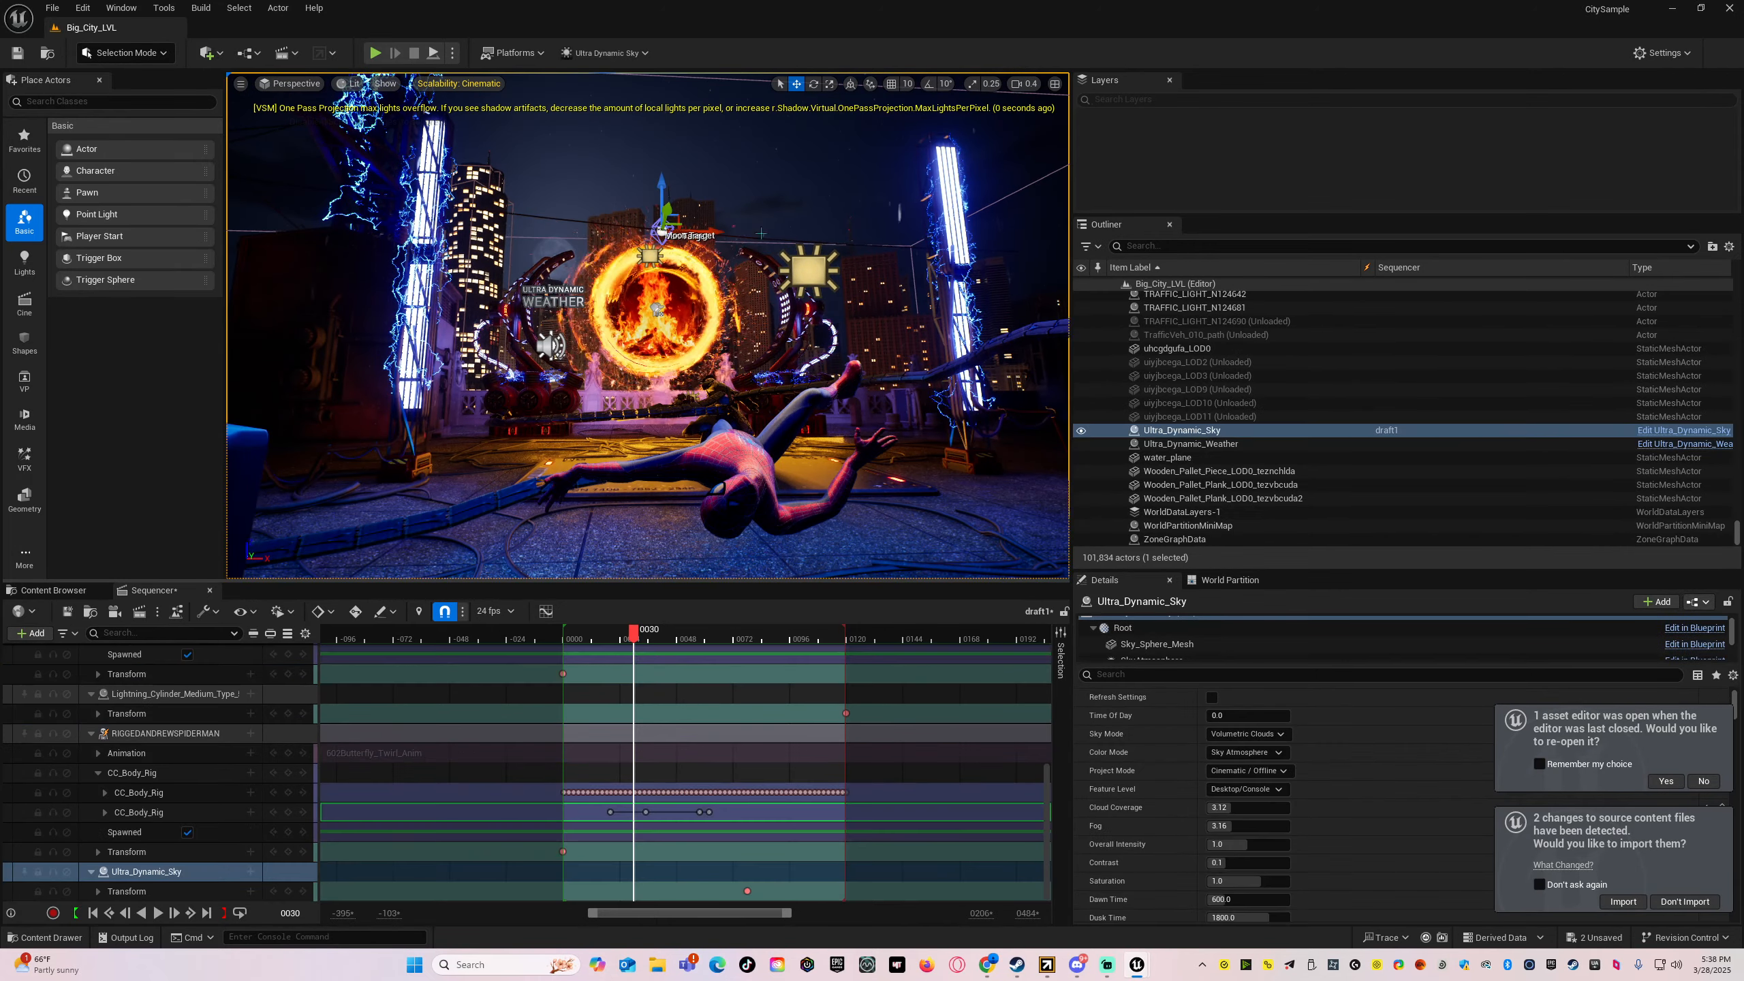
pyautogui.click(1201, 442)
pyautogui.press('Up')
pyautogui.click(1203, 444)
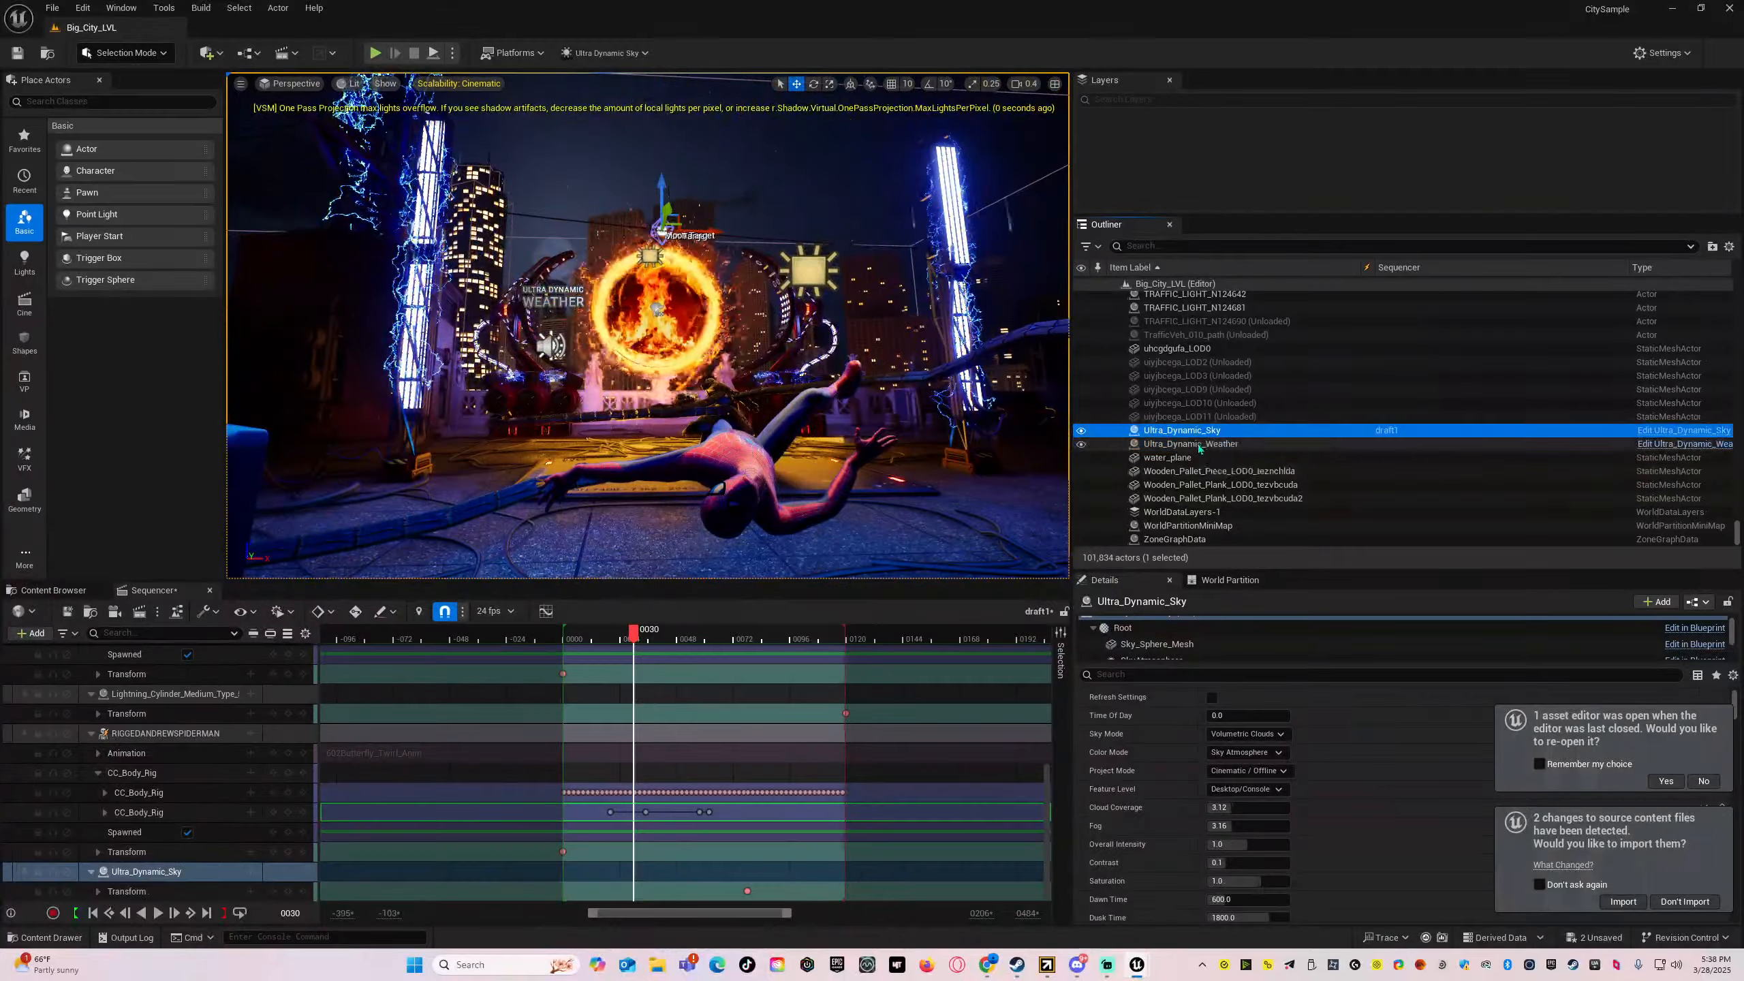
pyautogui.click(1198, 435)
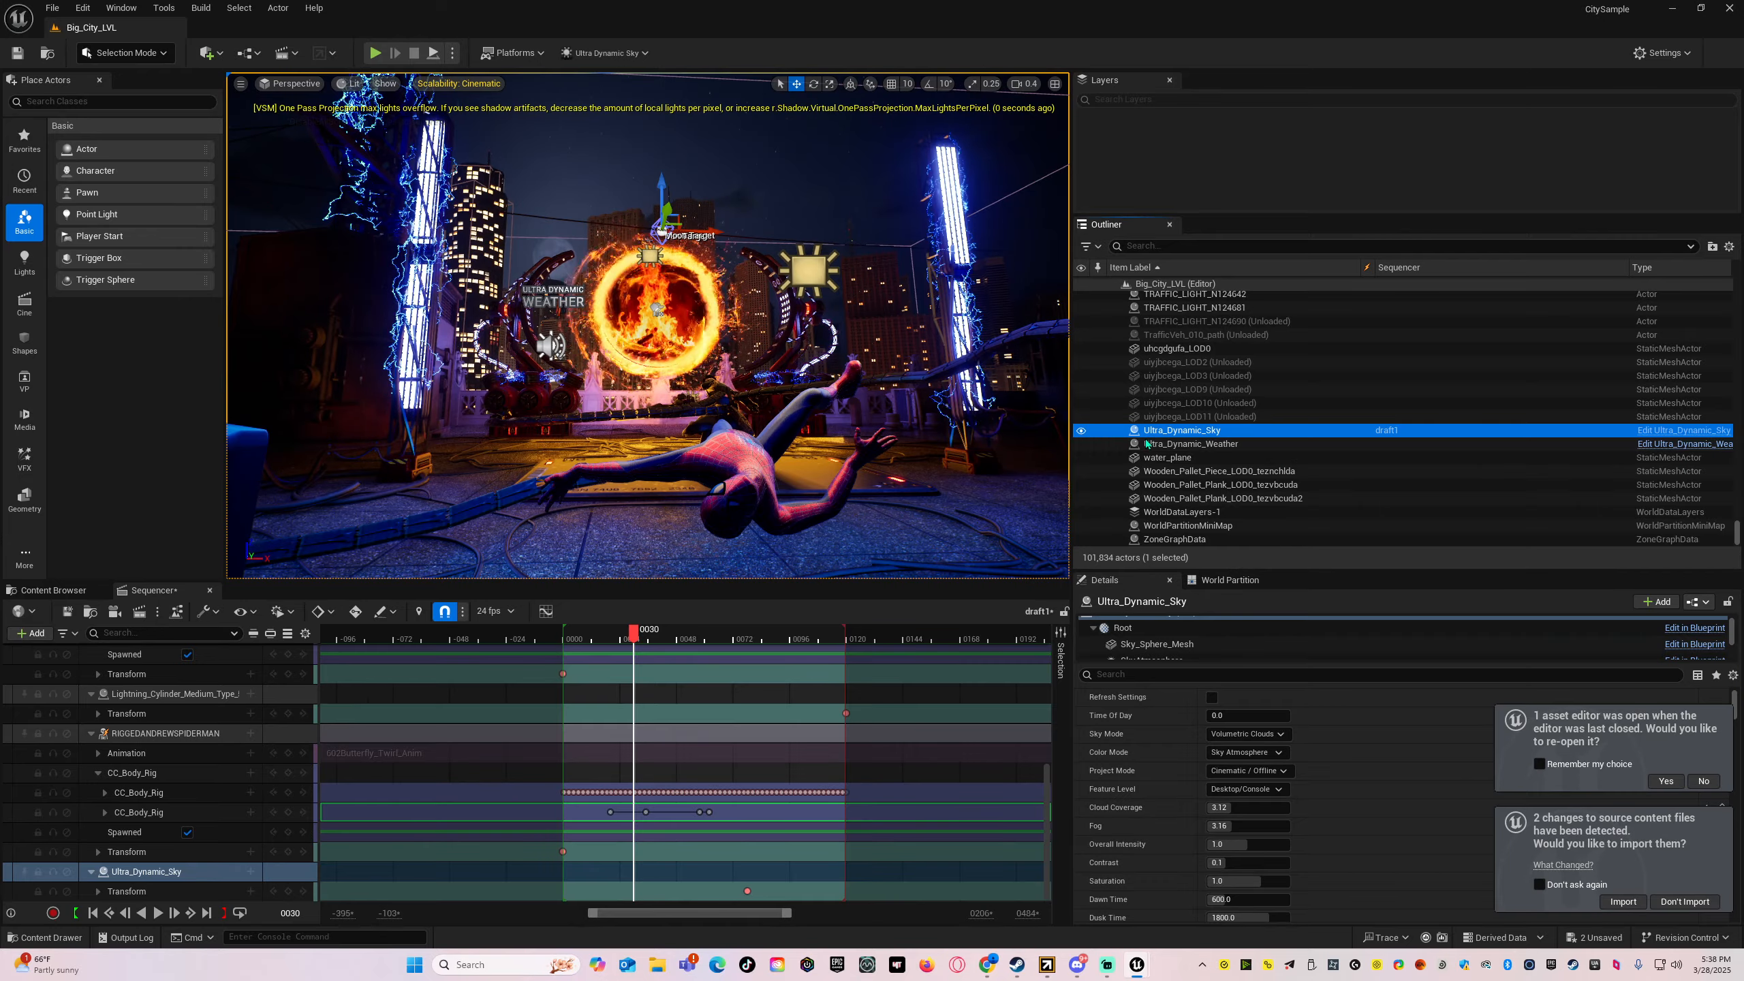
pyautogui.click(1192, 444)
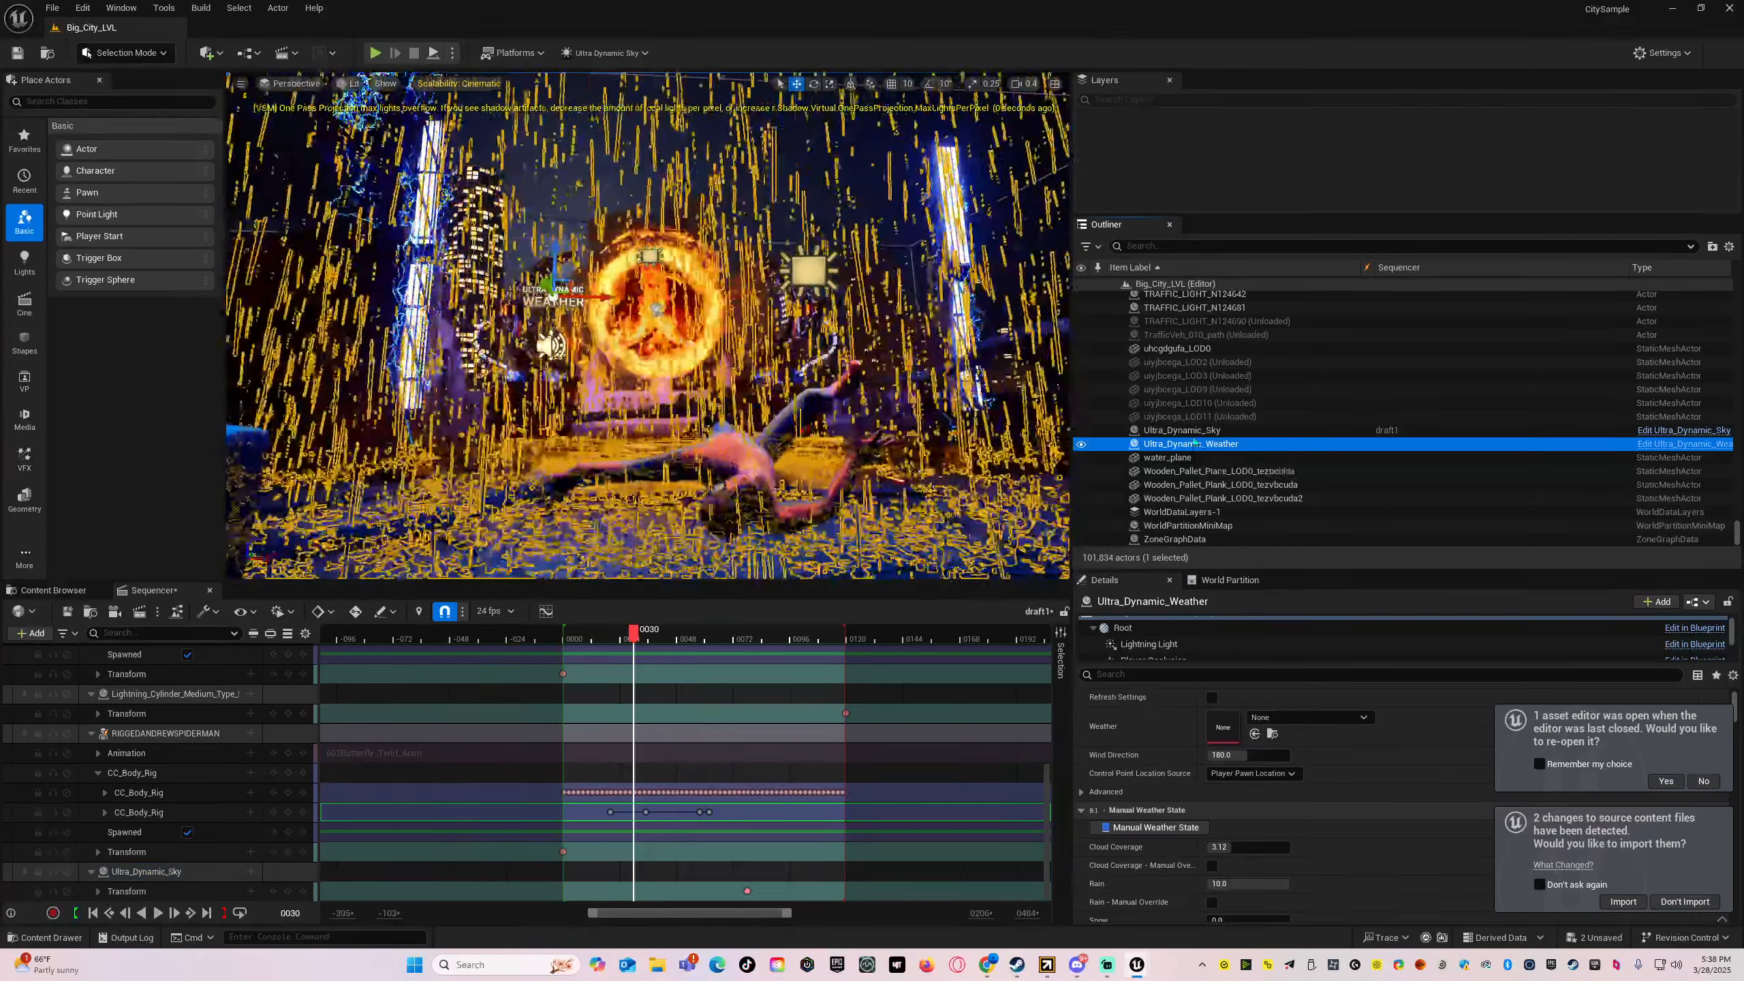
pyautogui.click(1192, 431)
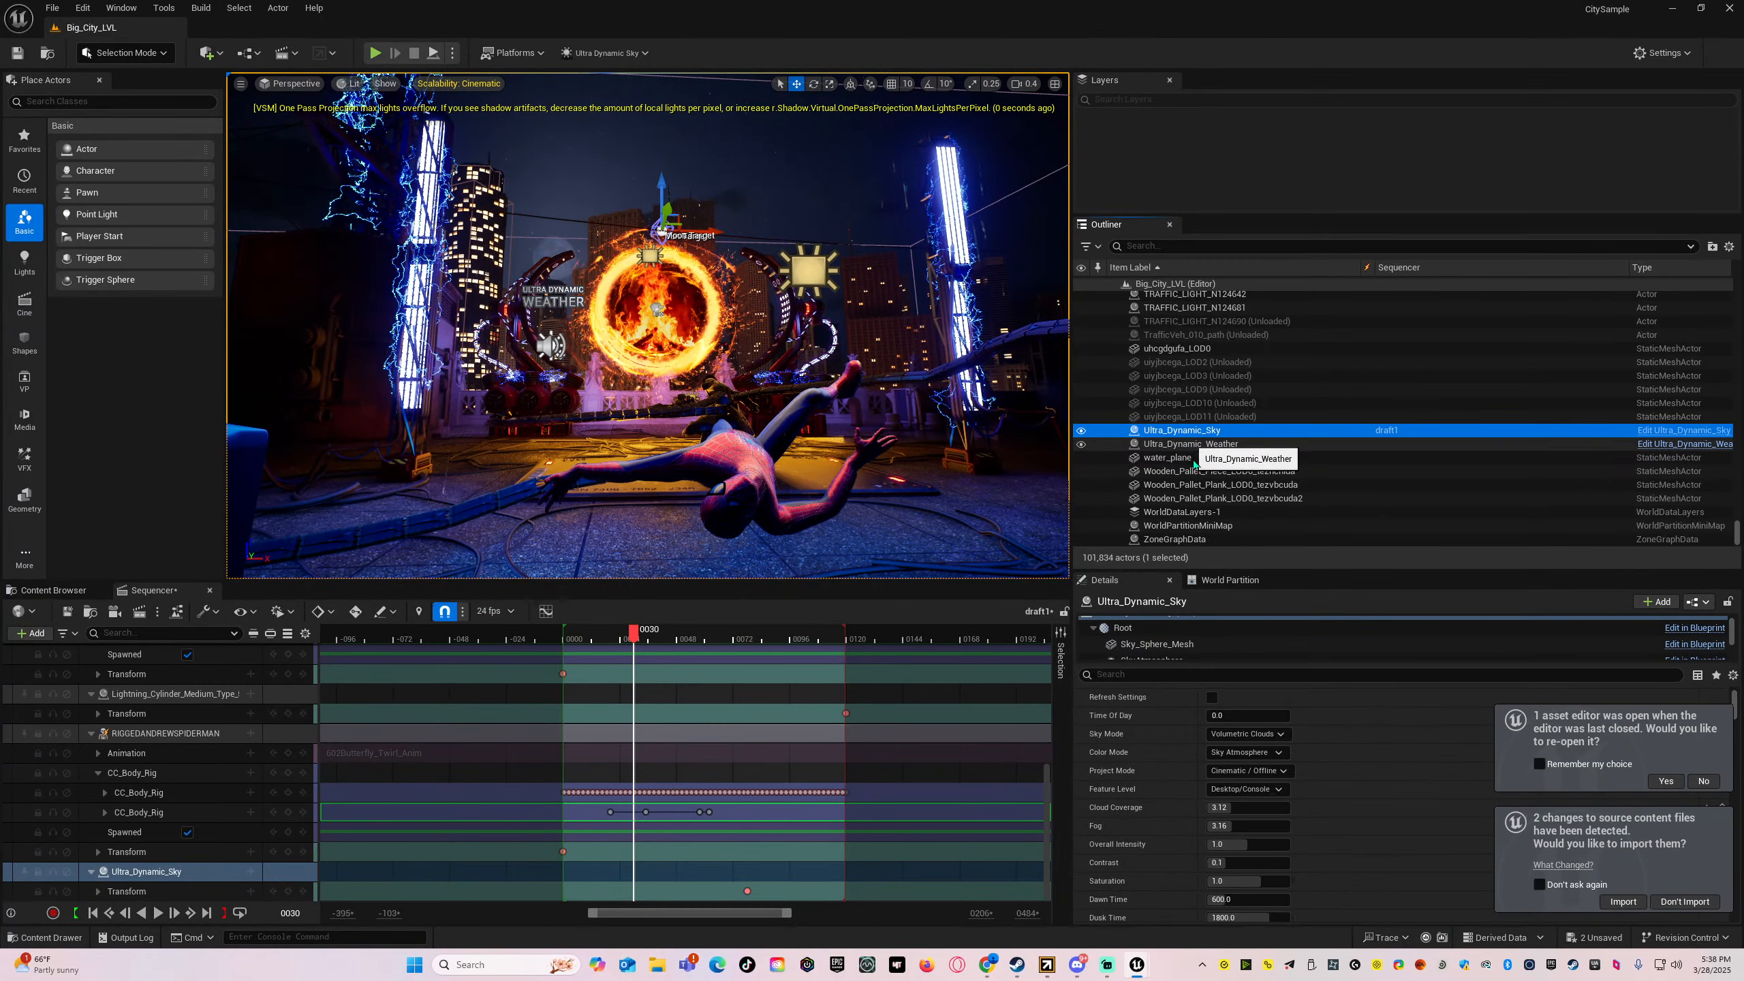
pyautogui.press('Delete')
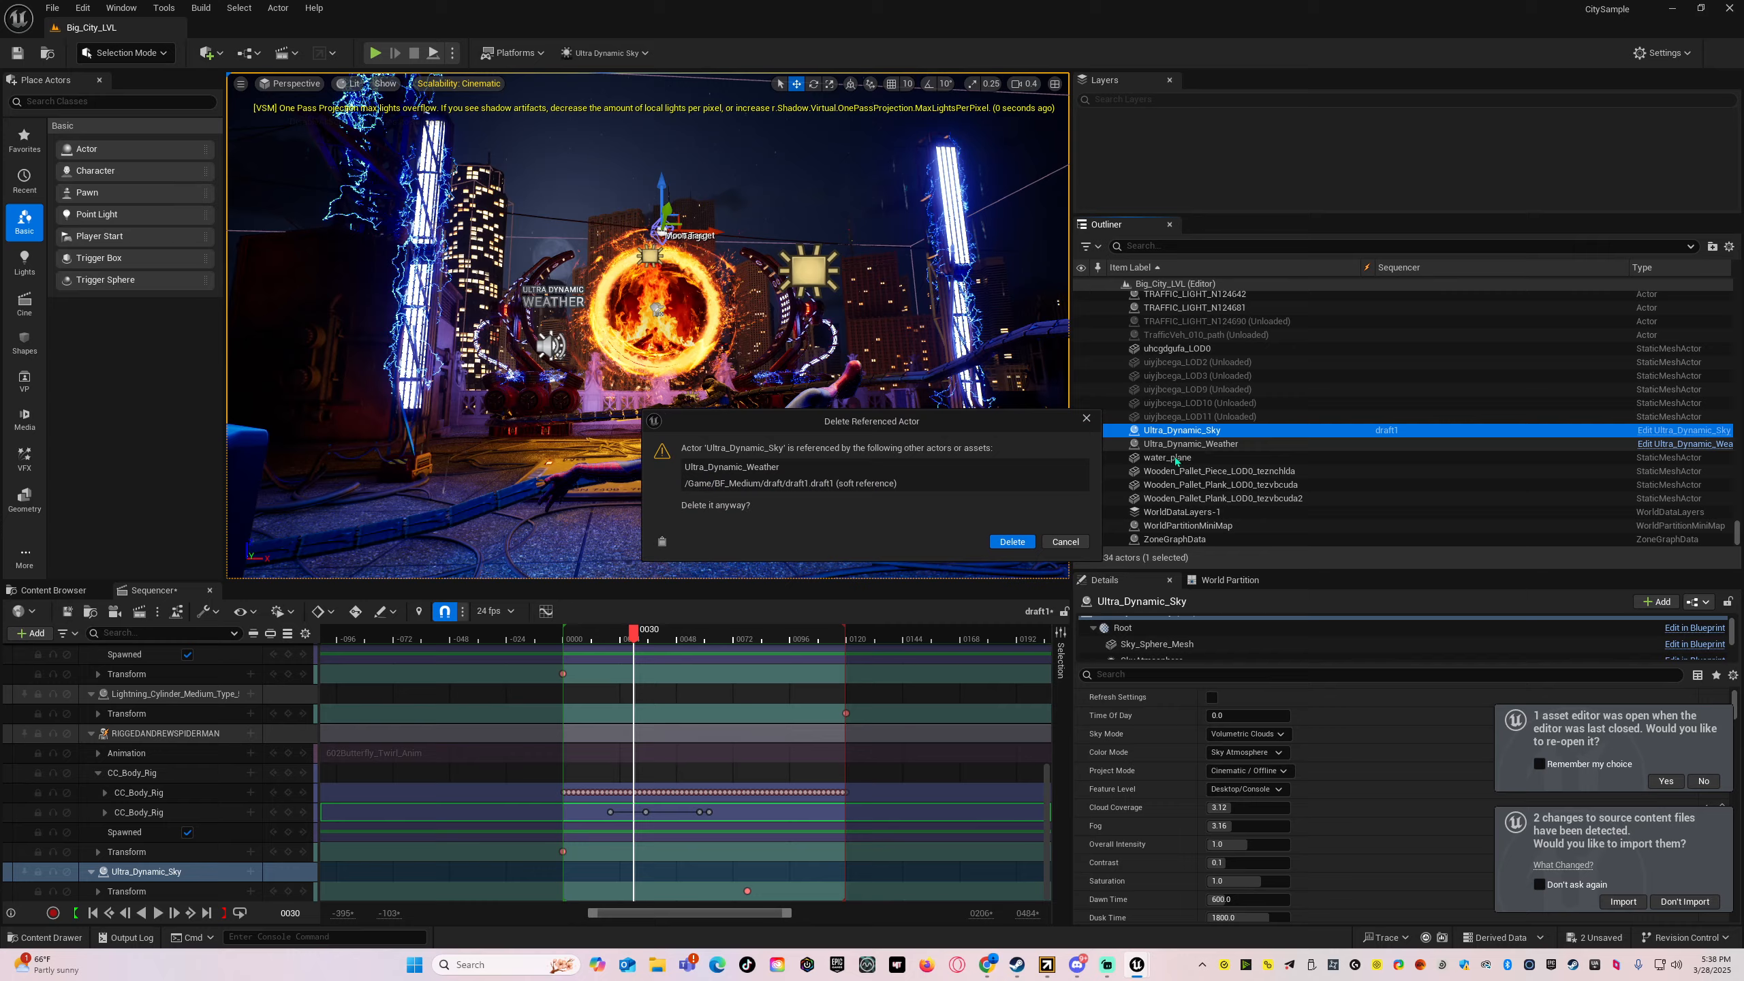
pyautogui.click(1030, 545)
pyautogui.click(1178, 445)
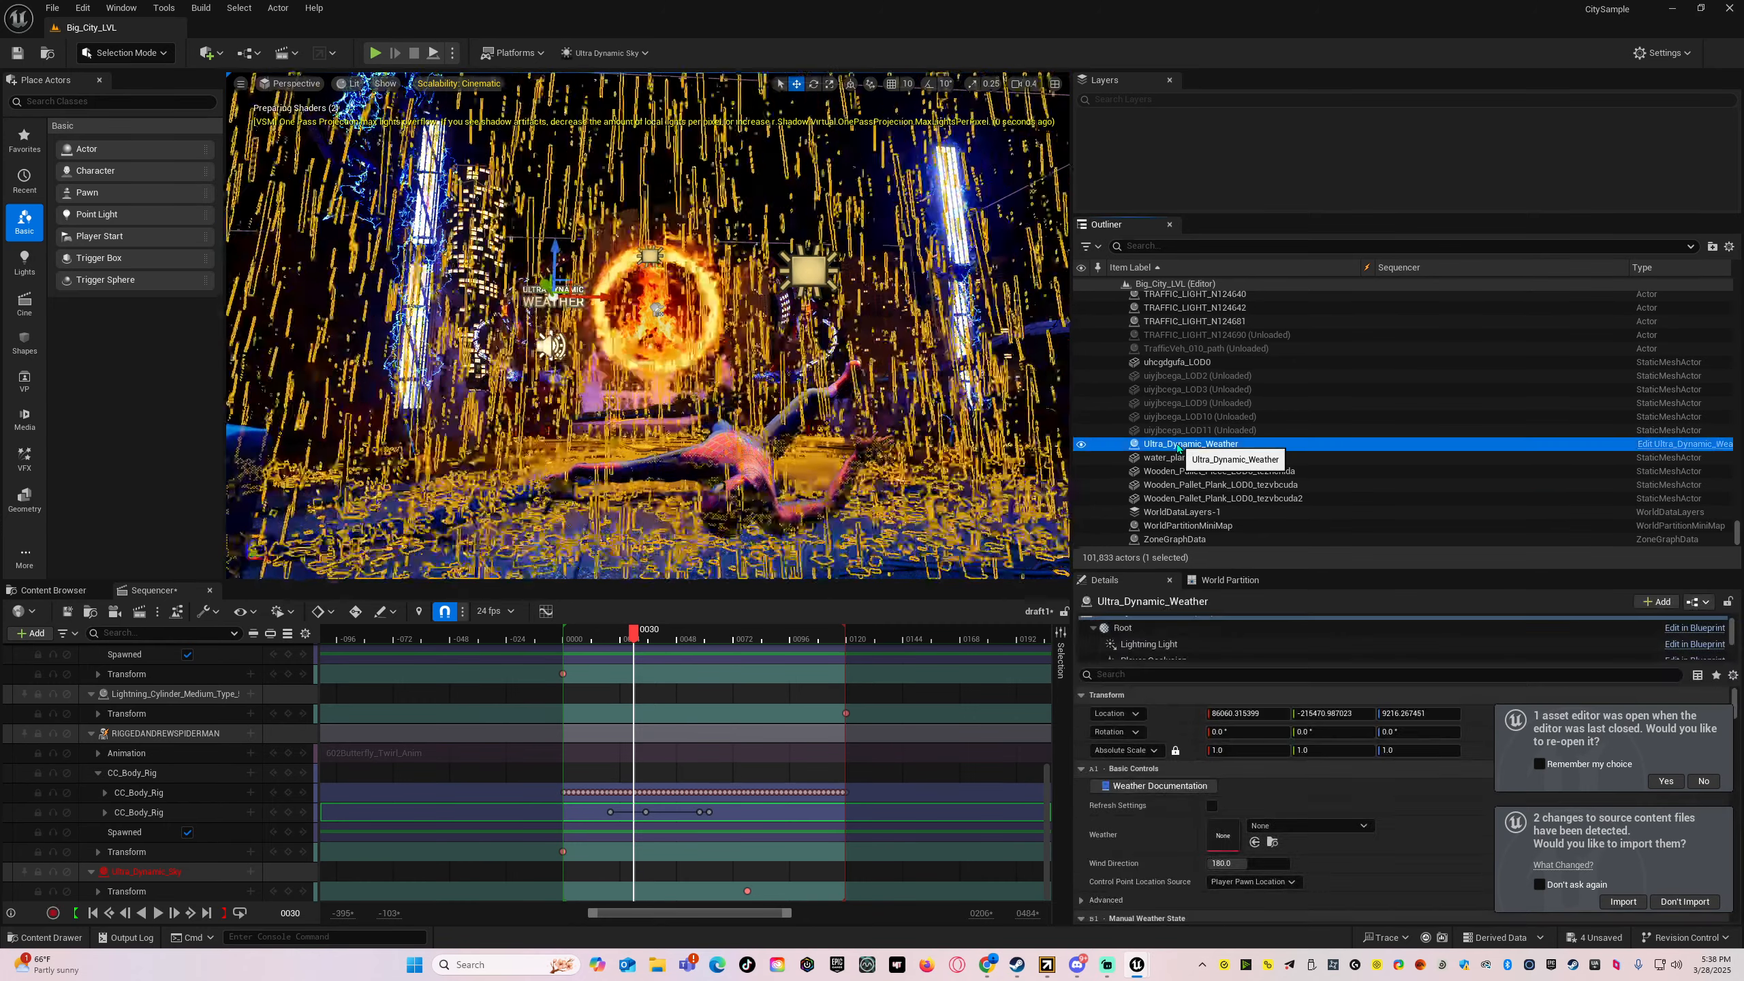
pyautogui.press('Delete')
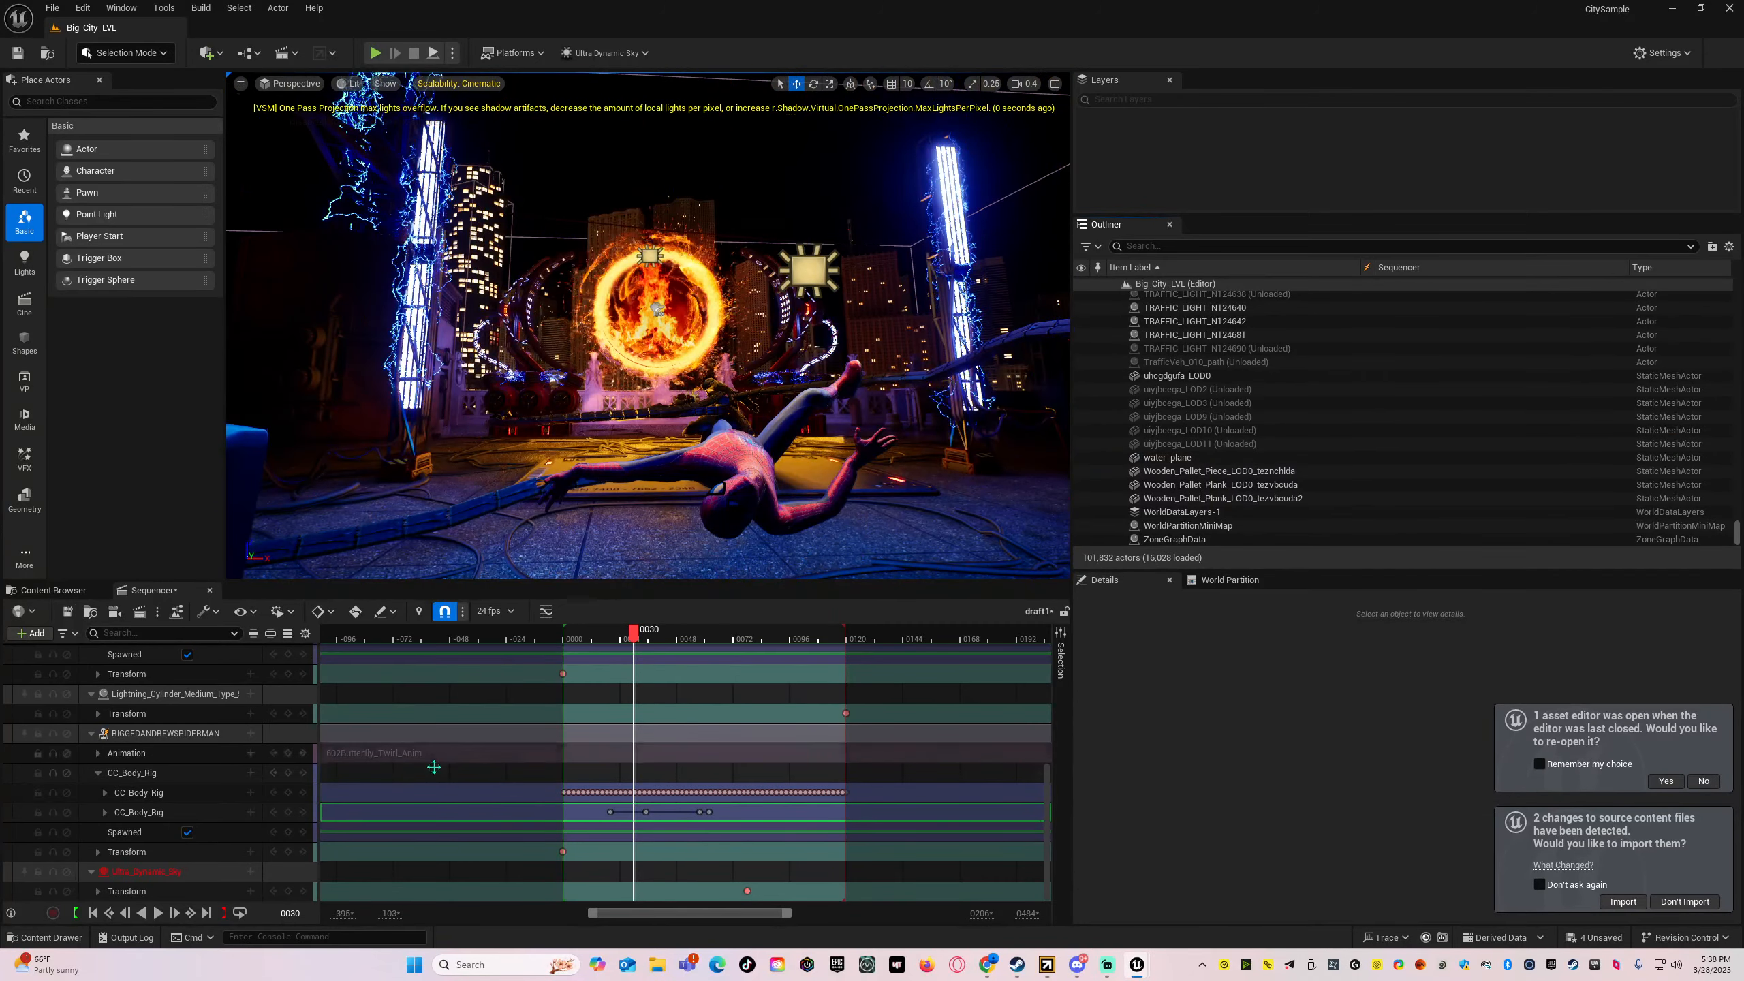
# - Place the Ultra_Dynamic_Sky blueprint from the UltraDynamicSky/Blueprints folder into the level above the fire portal
pyautogui.click(55, 938)
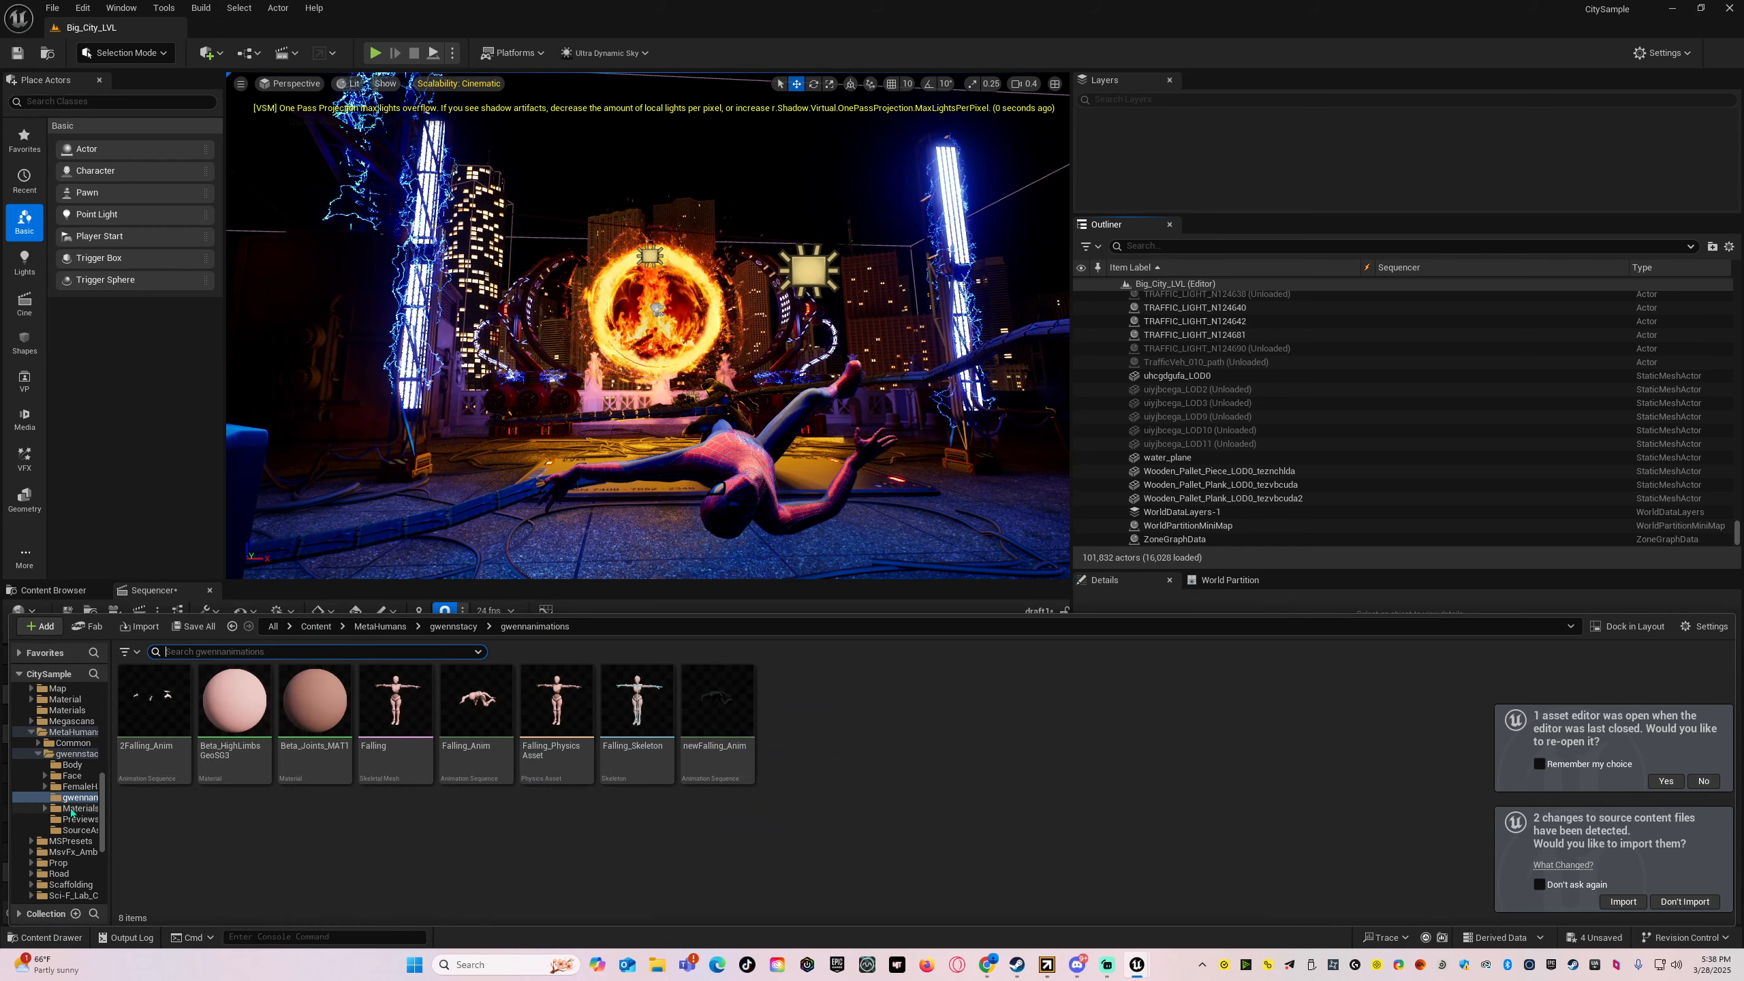
pyautogui.scroll(-3, 69, 822)
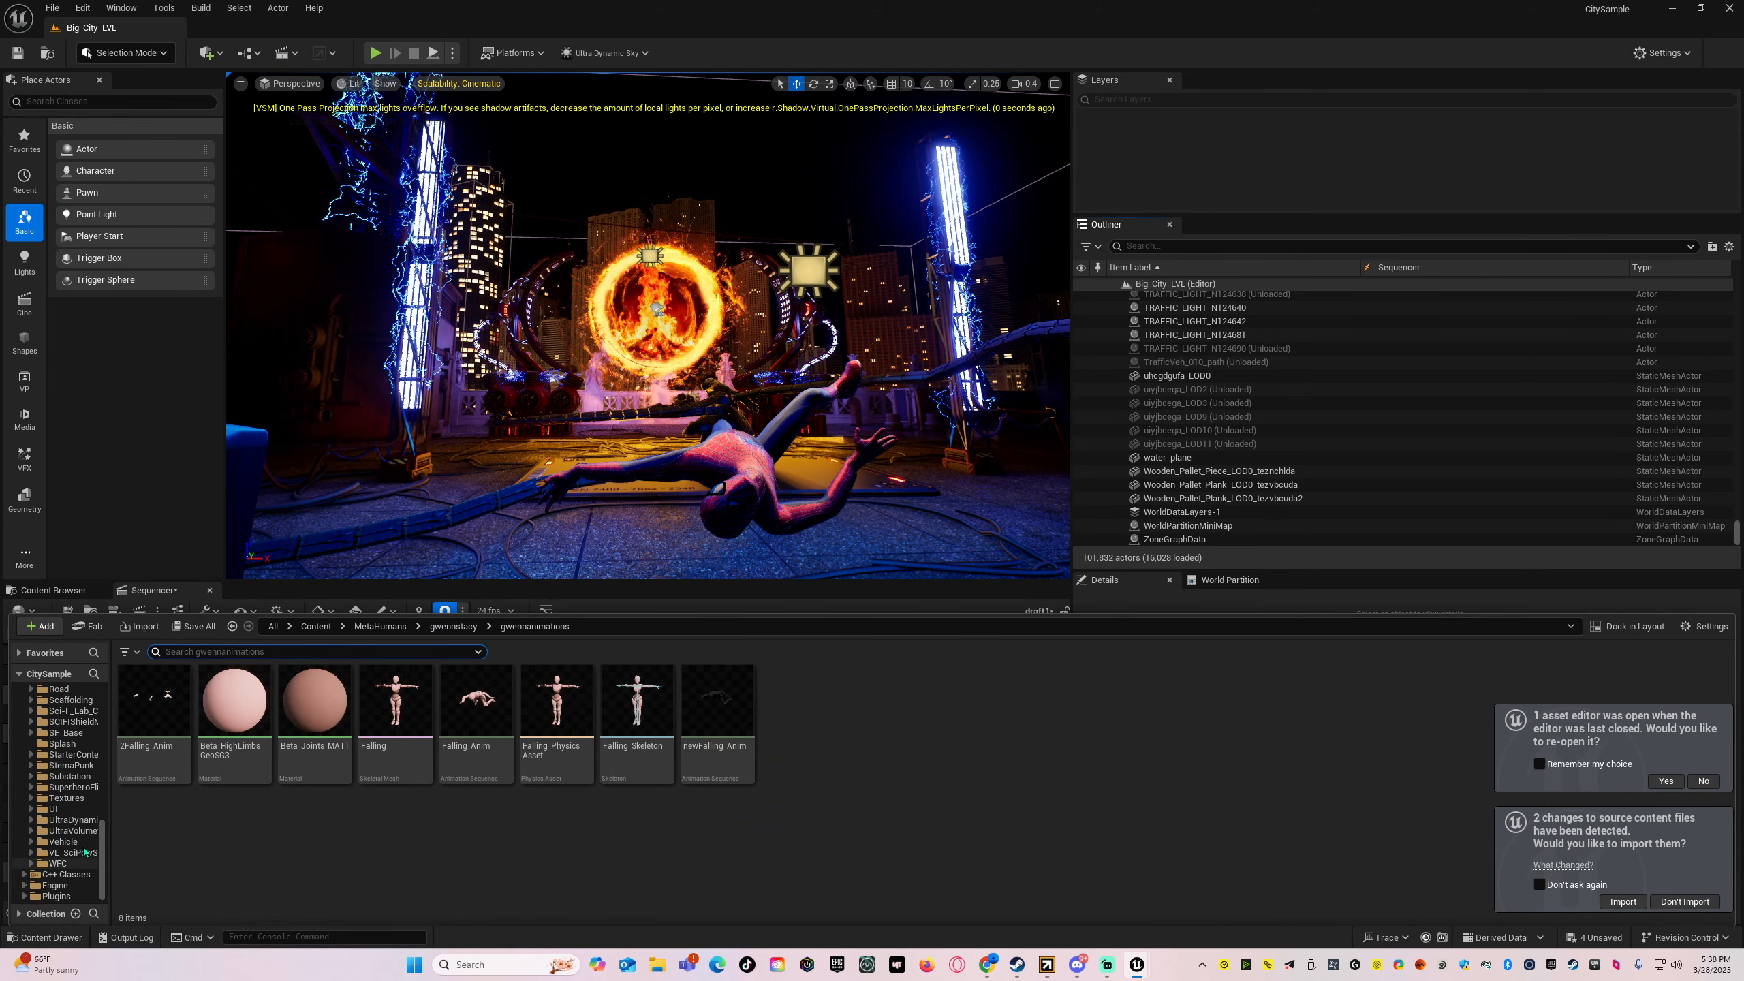
pyautogui.click(73, 821)
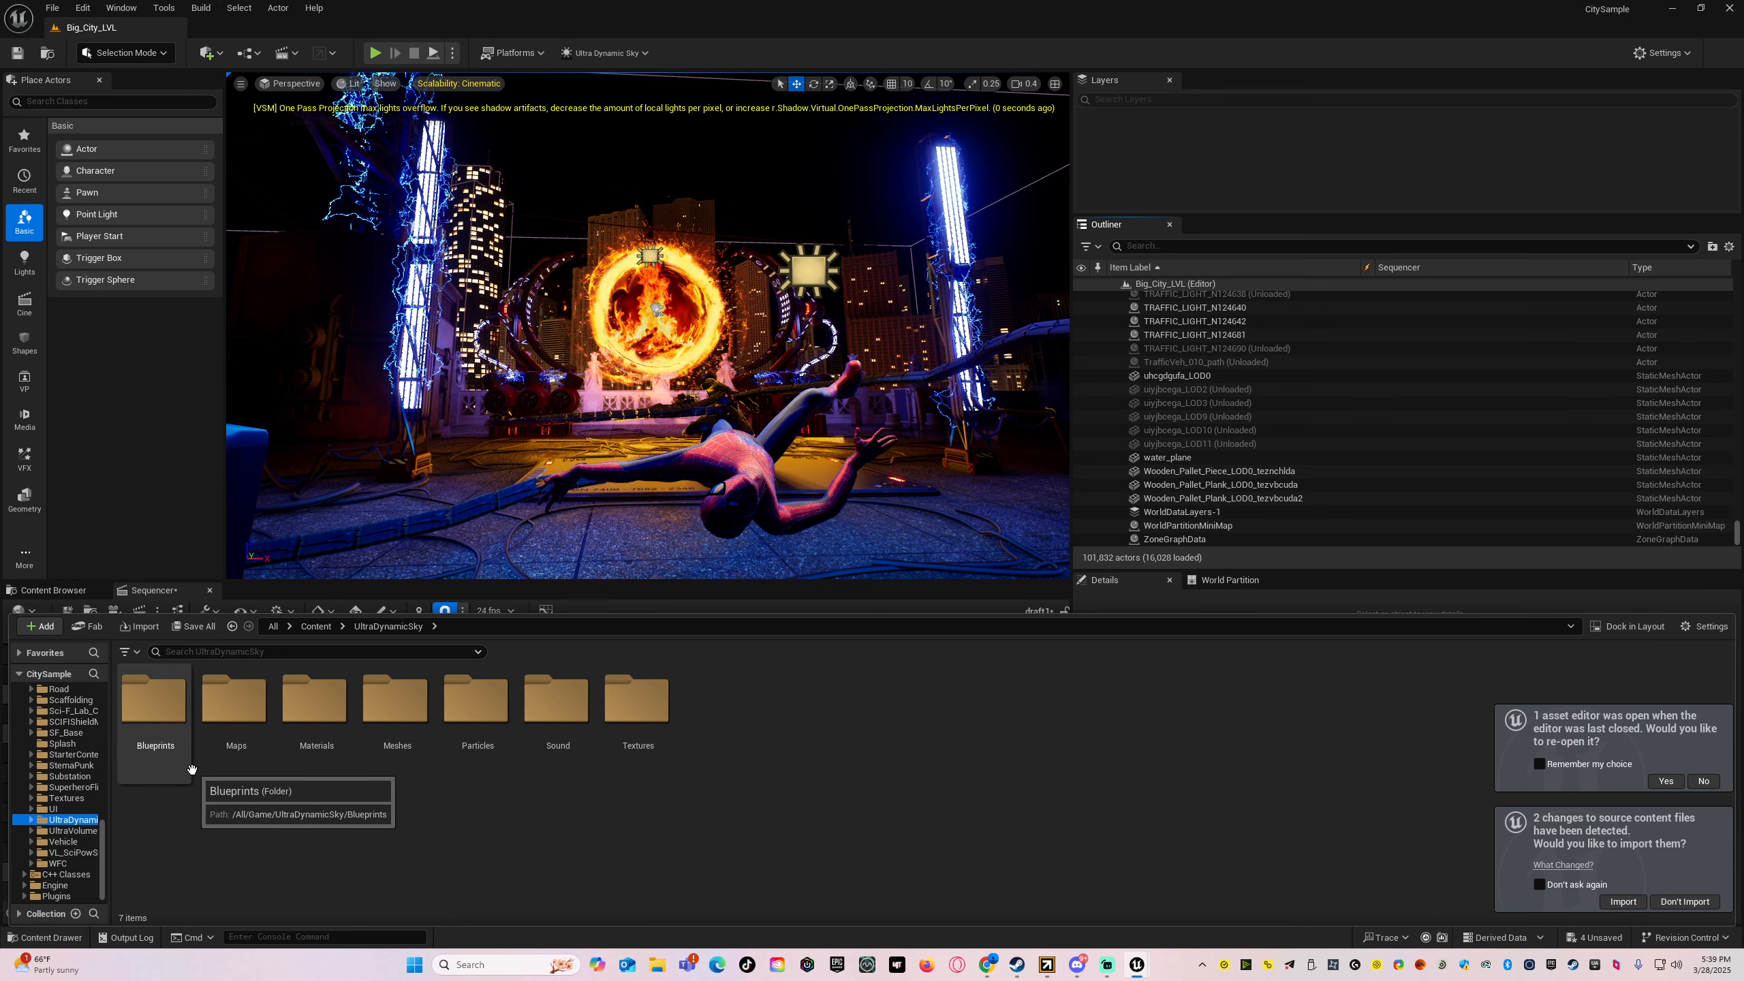
pyautogui.doubleClick(169, 759)
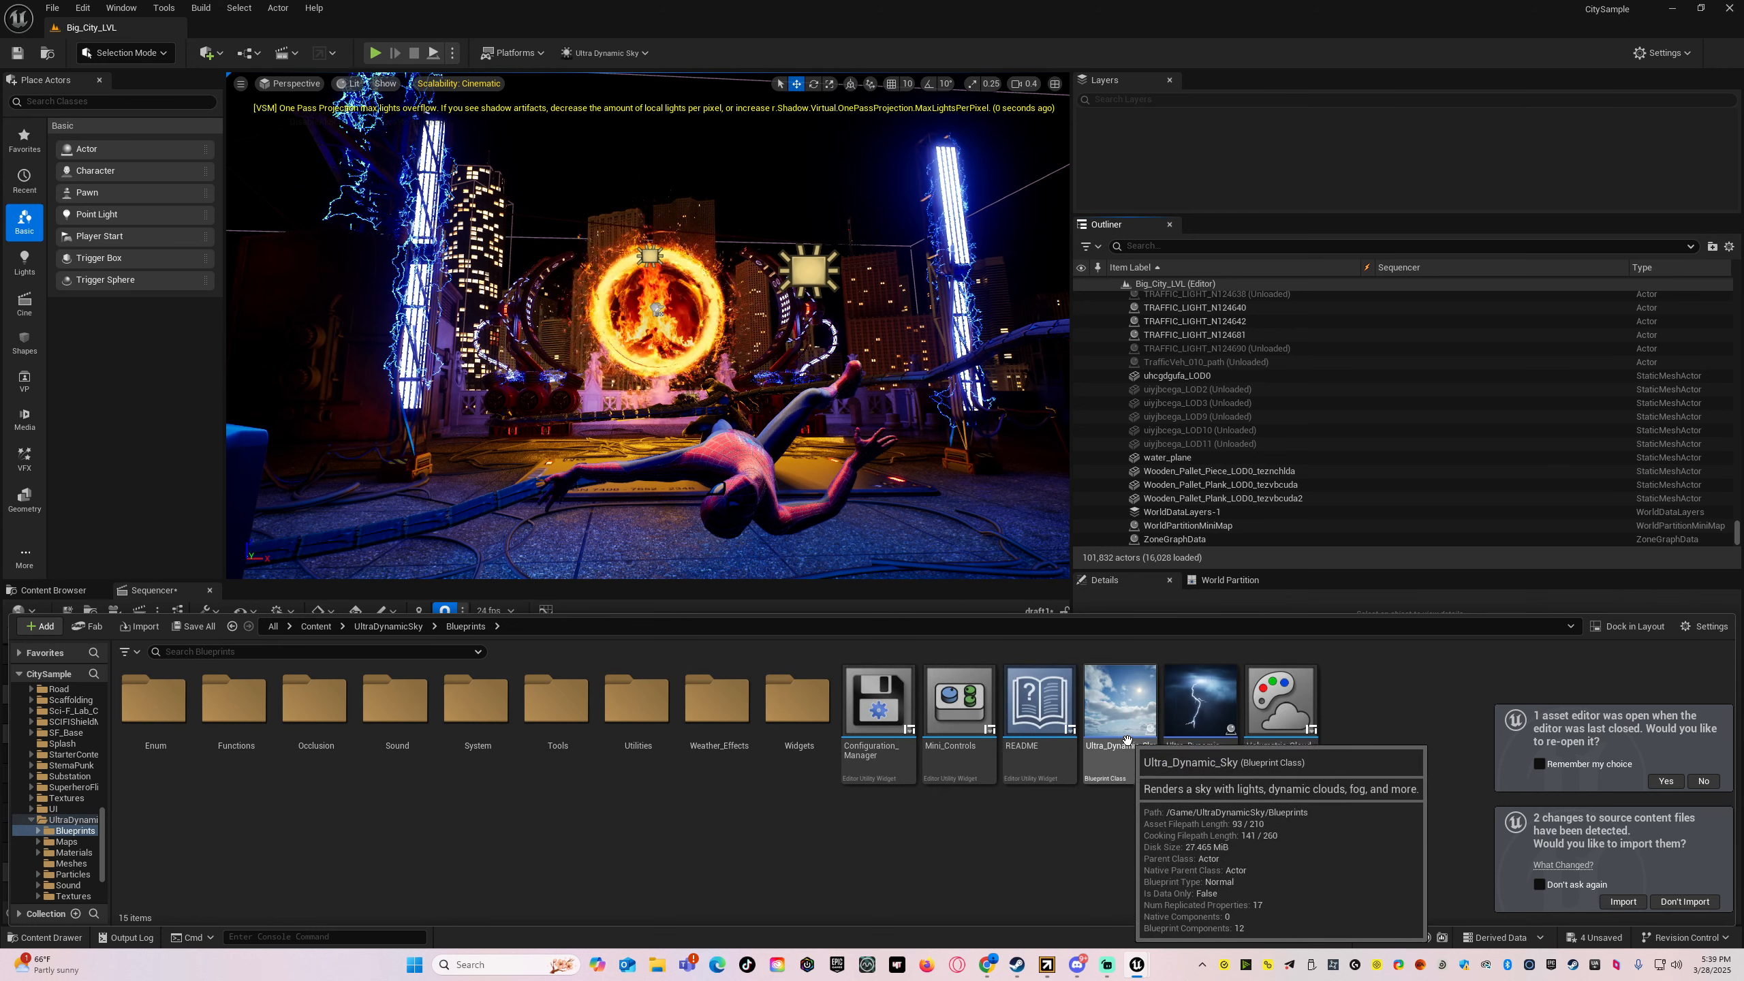
pyautogui.click(1121, 778)
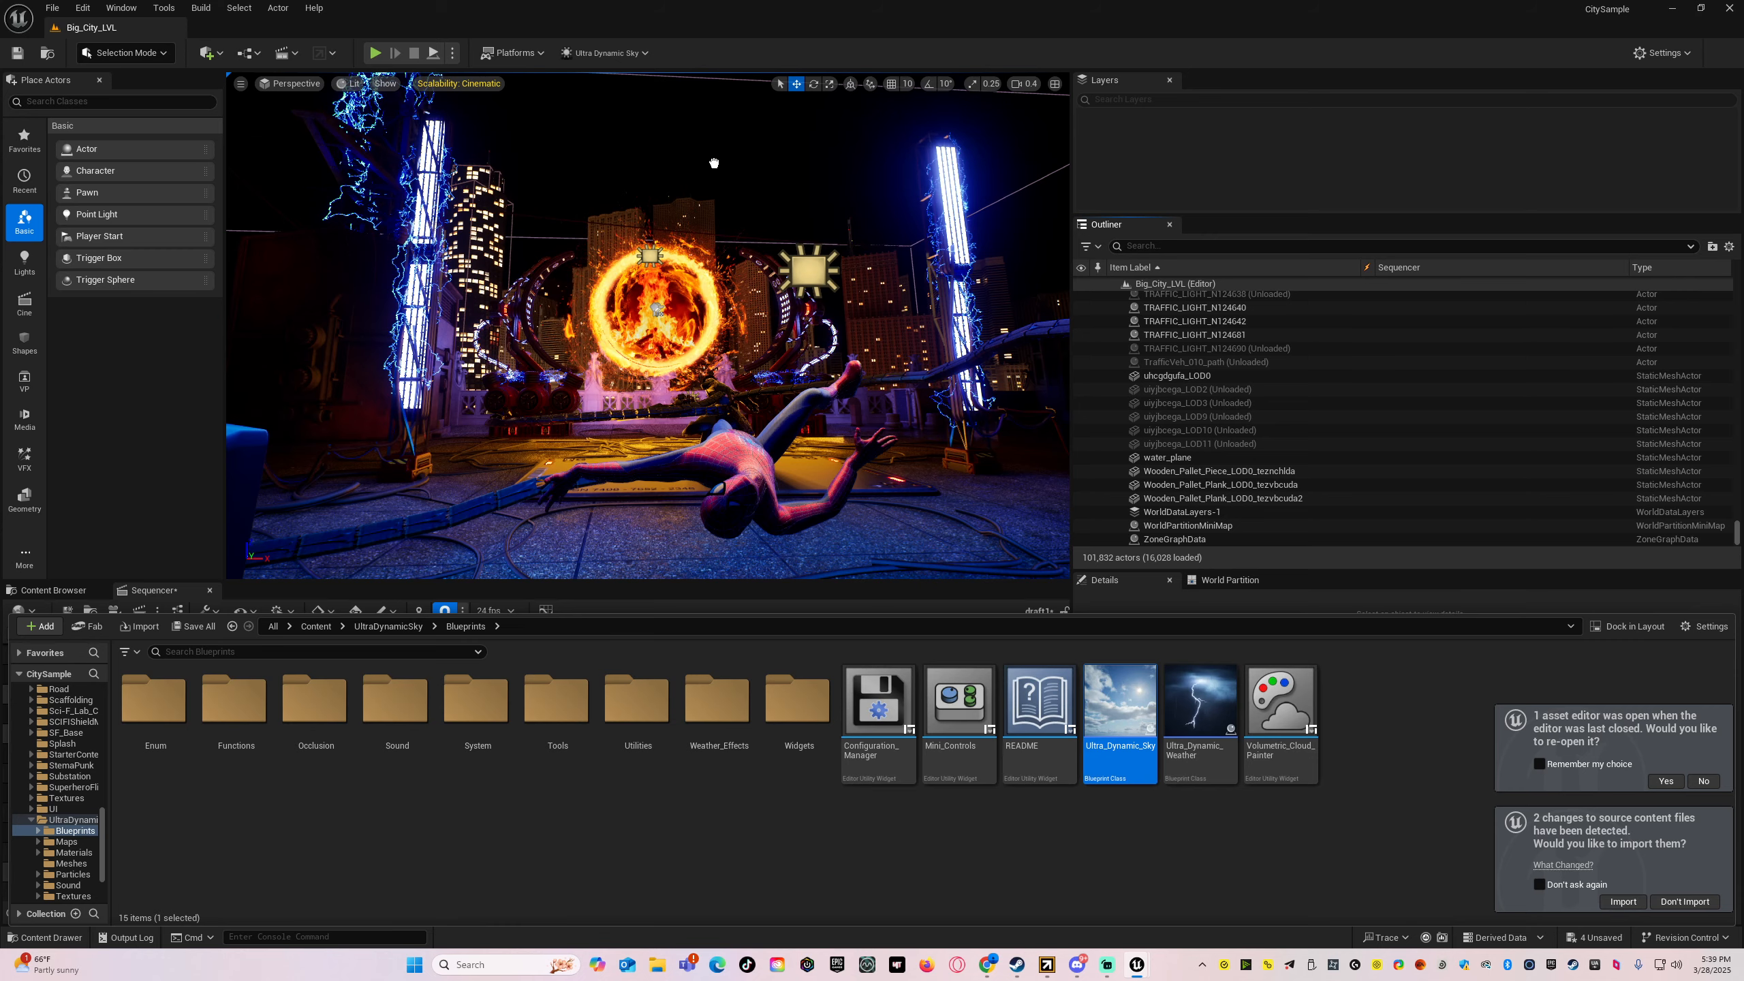
pyautogui.moveTo(714, 163); pyautogui.dragTo(721, 154)
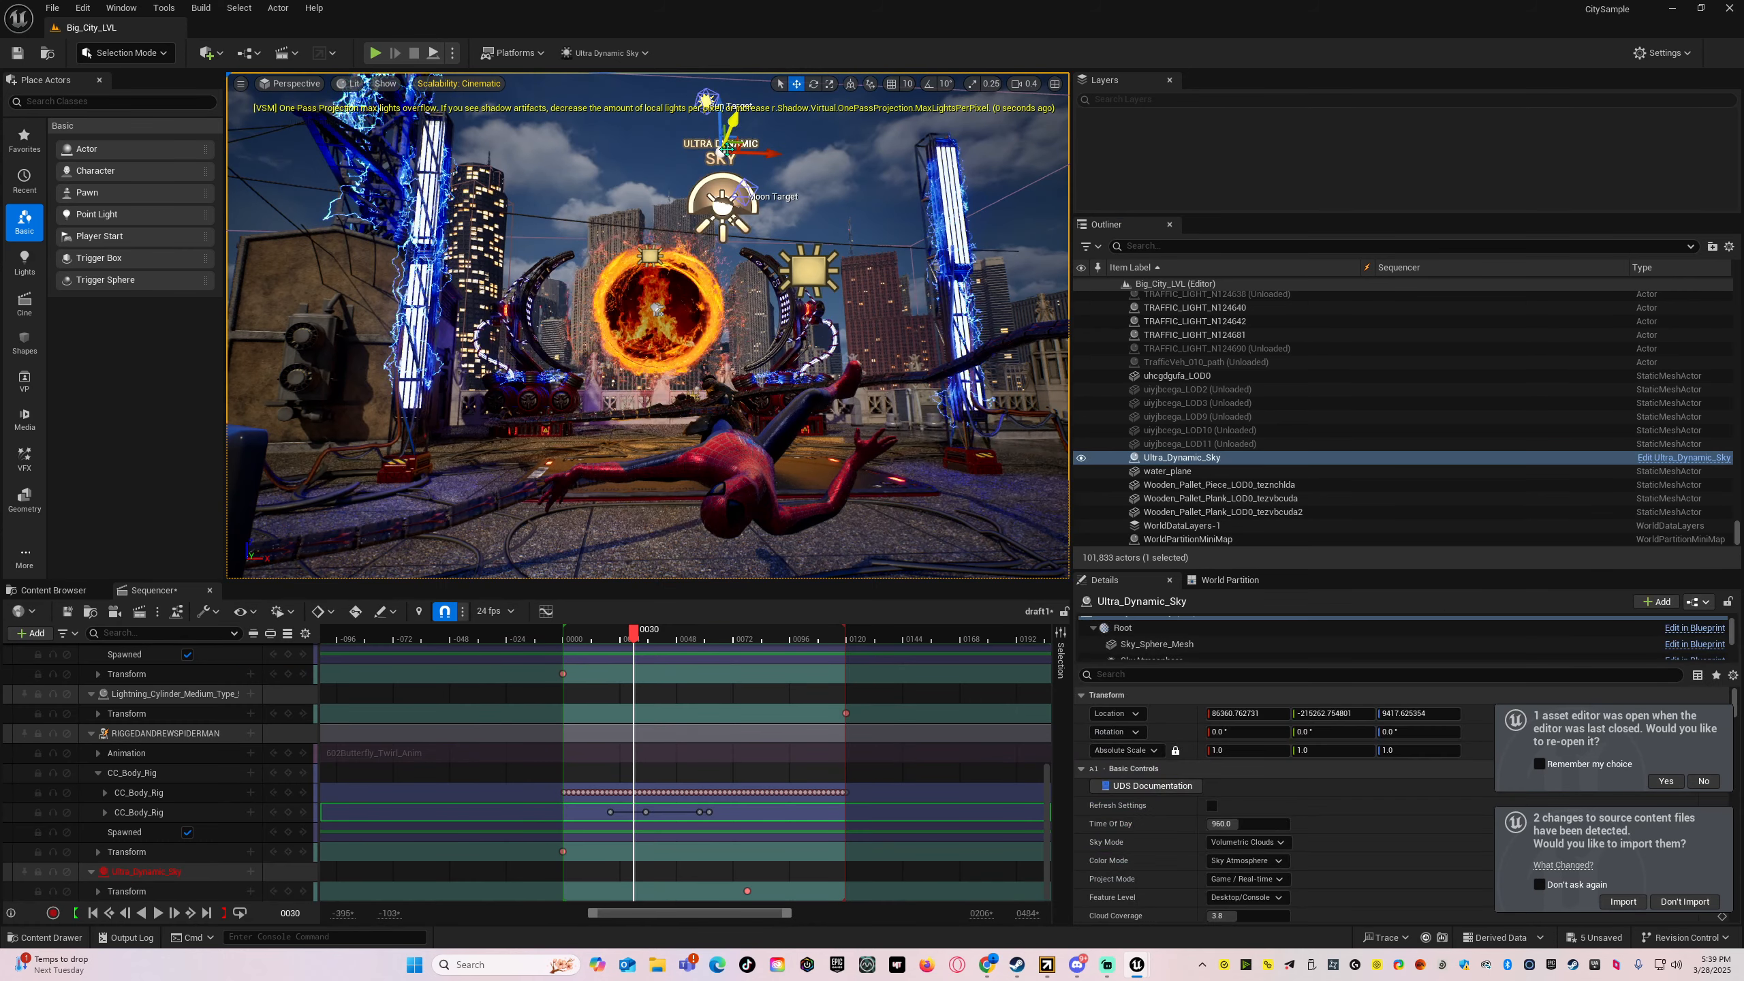
# - Set the new Ultra_Dynamic_Sky actor's Time Of Day to 0
pyautogui.click(1248, 822)
pyautogui.write('0')
pyautogui.press('Return')
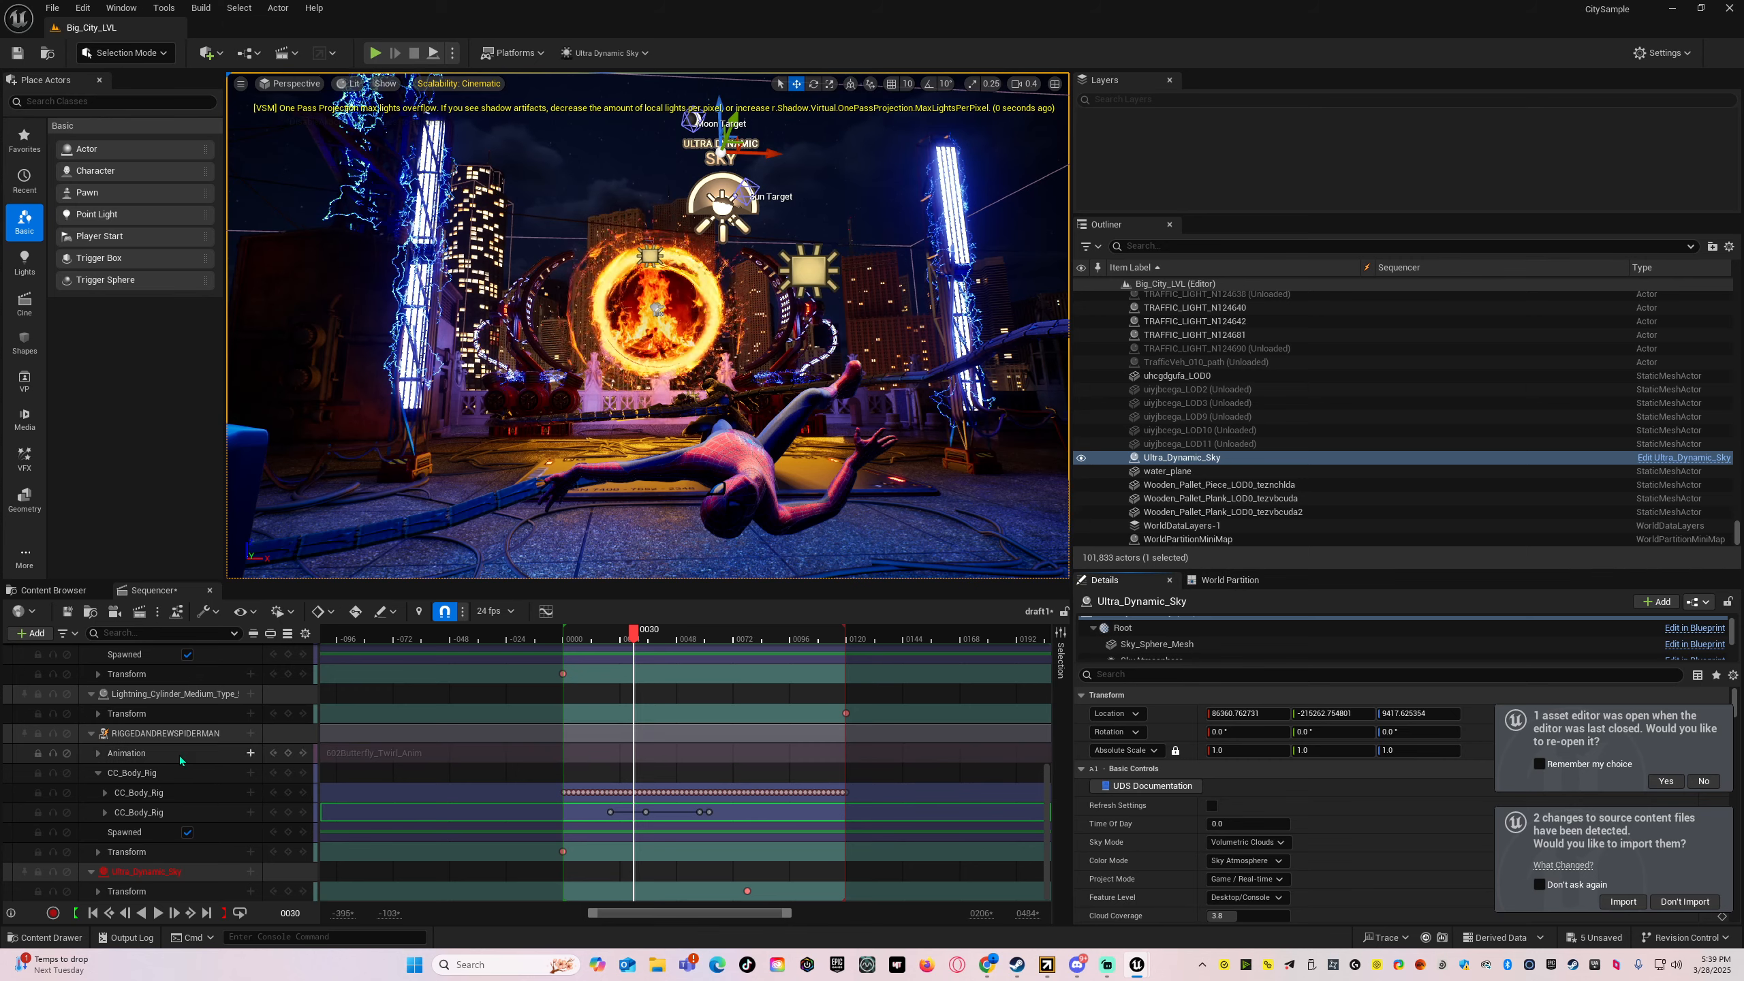
# - Place the Ultra_Dynamic_Weather blueprint from the UltraDynamicSky/Blueprints folder into the level beside the sky actor
pyautogui.click(53, 589)
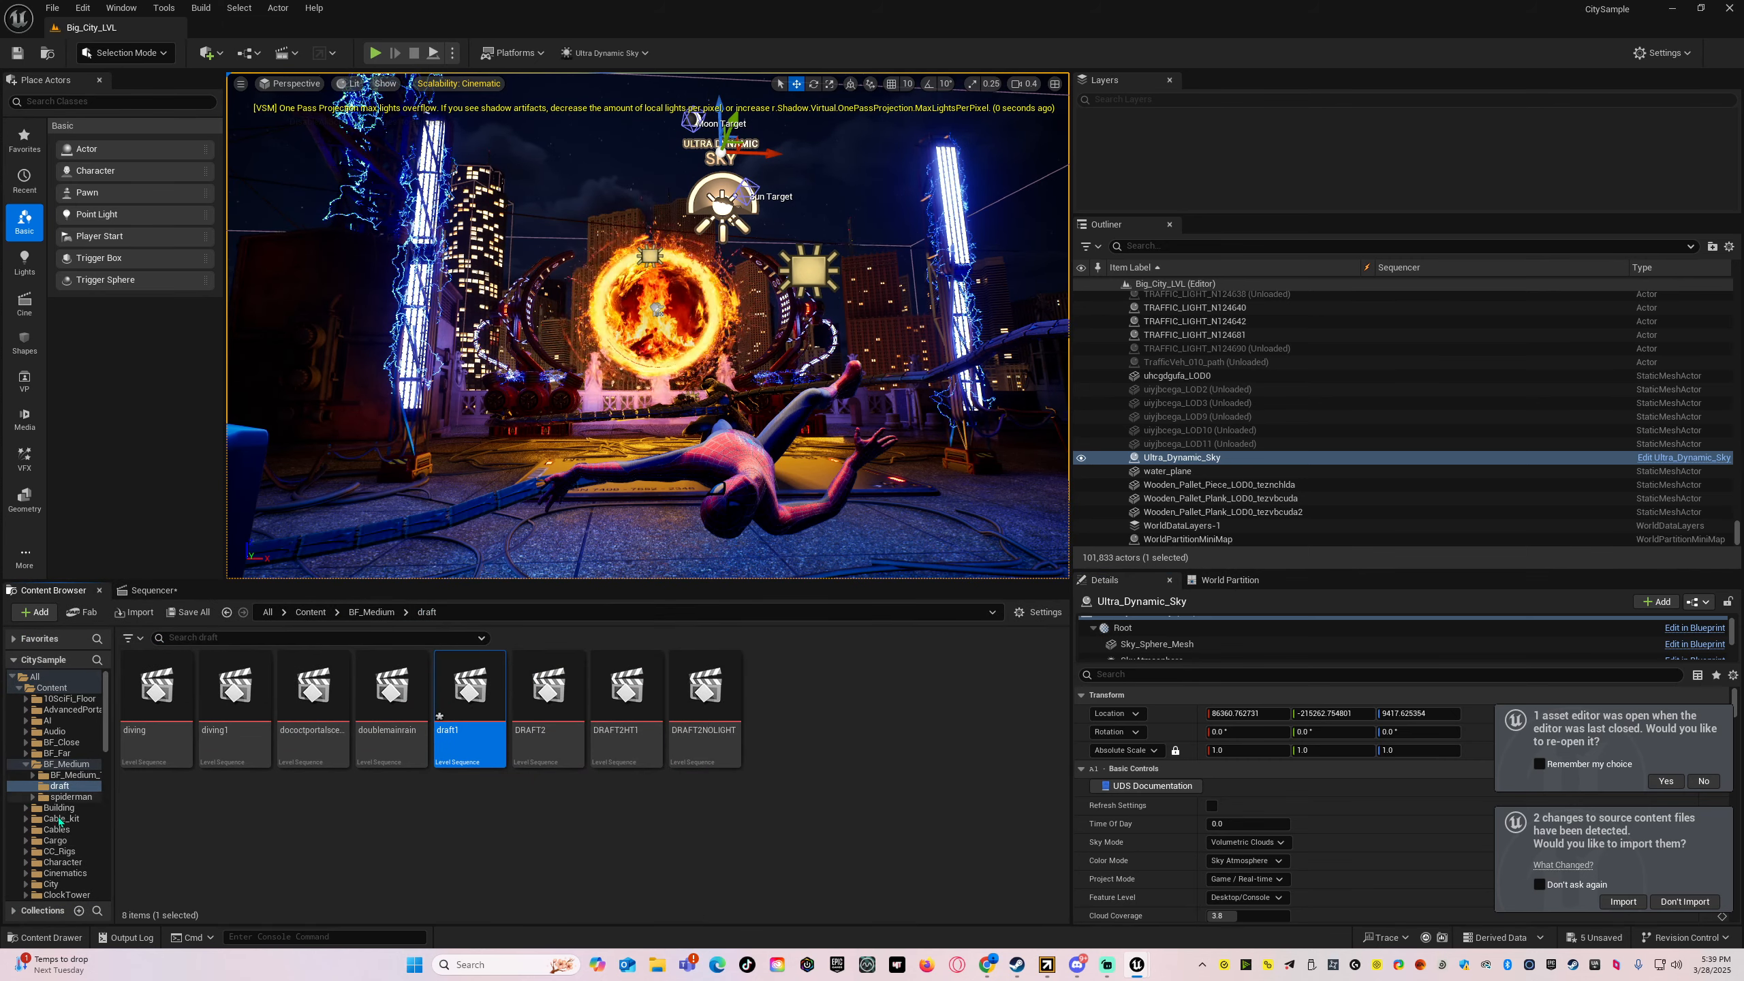
pyautogui.scroll(-5, 59, 821)
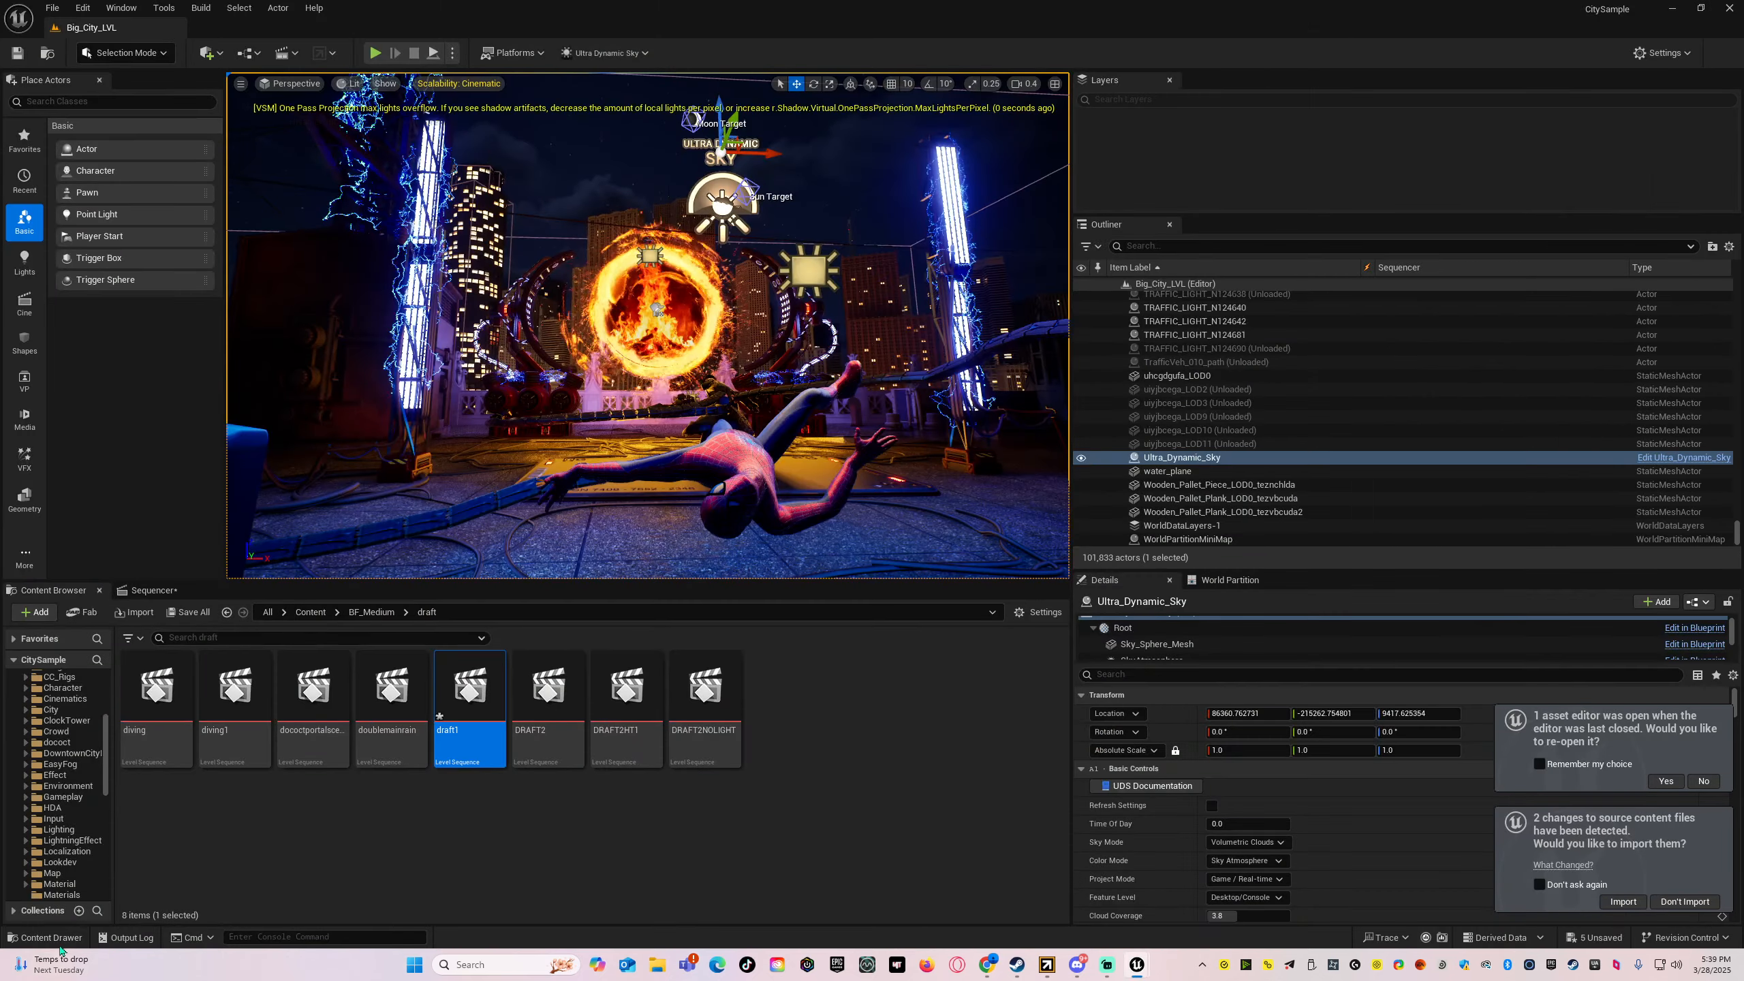
pyautogui.click(60, 937)
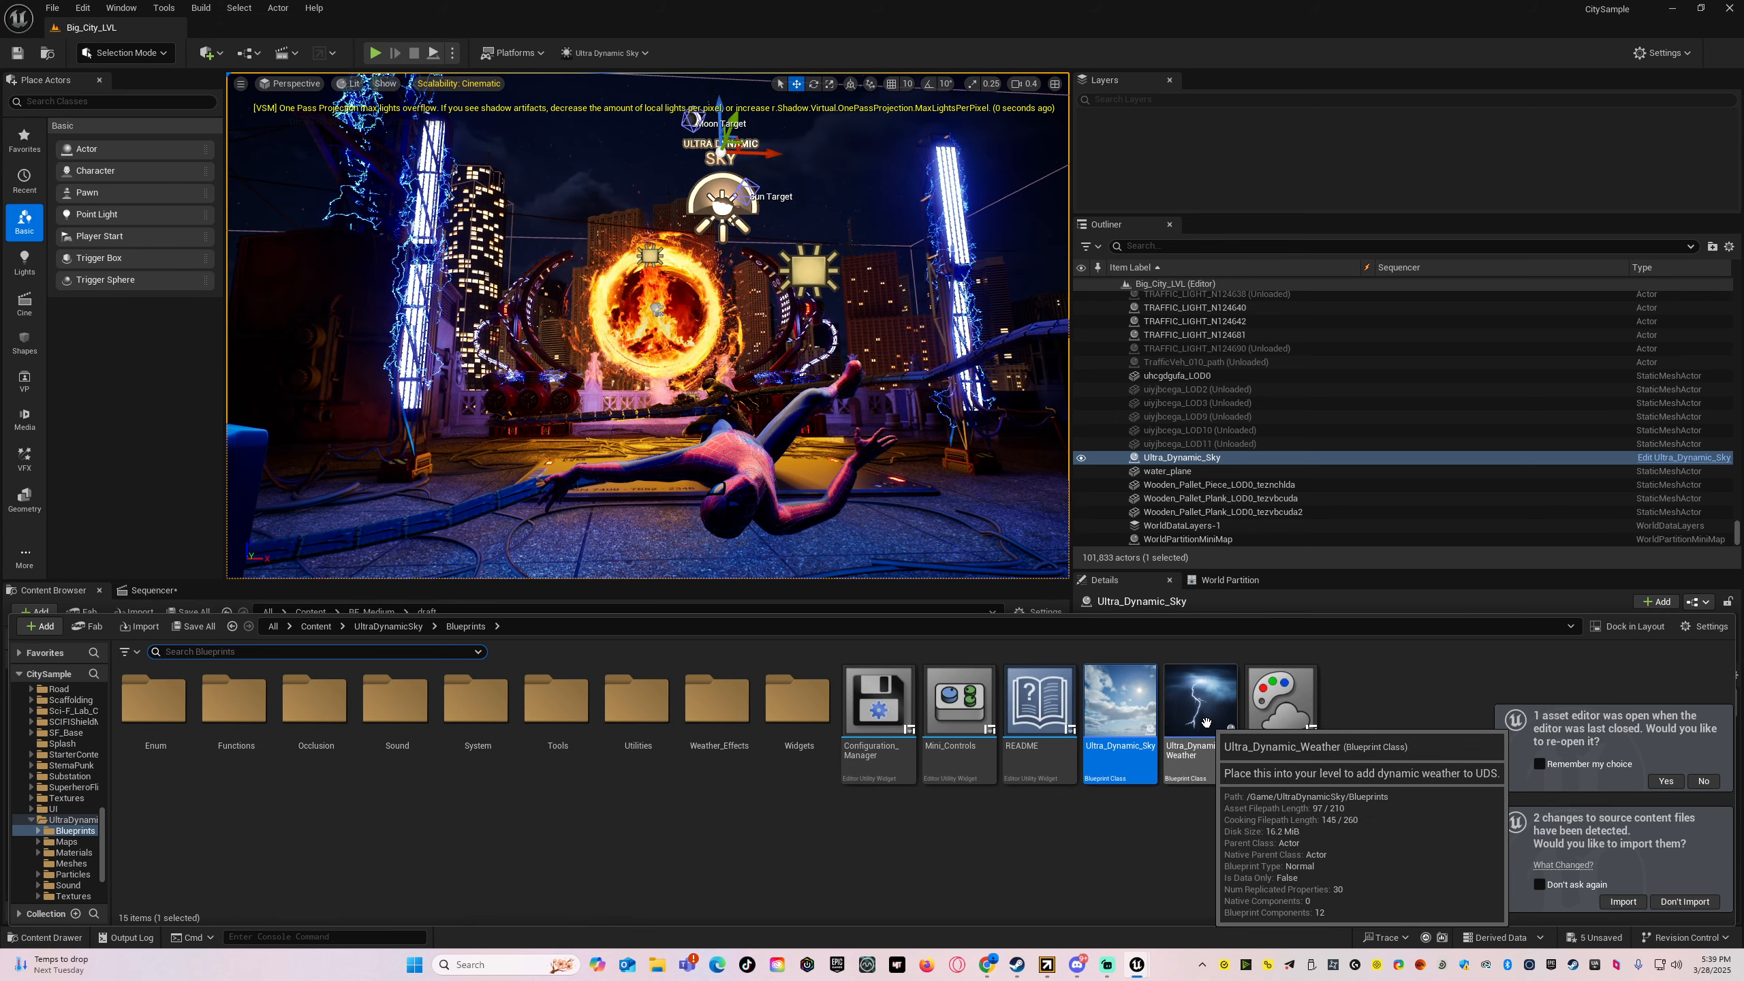
pyautogui.moveTo(1209, 732); pyautogui.dragTo(656, 134)
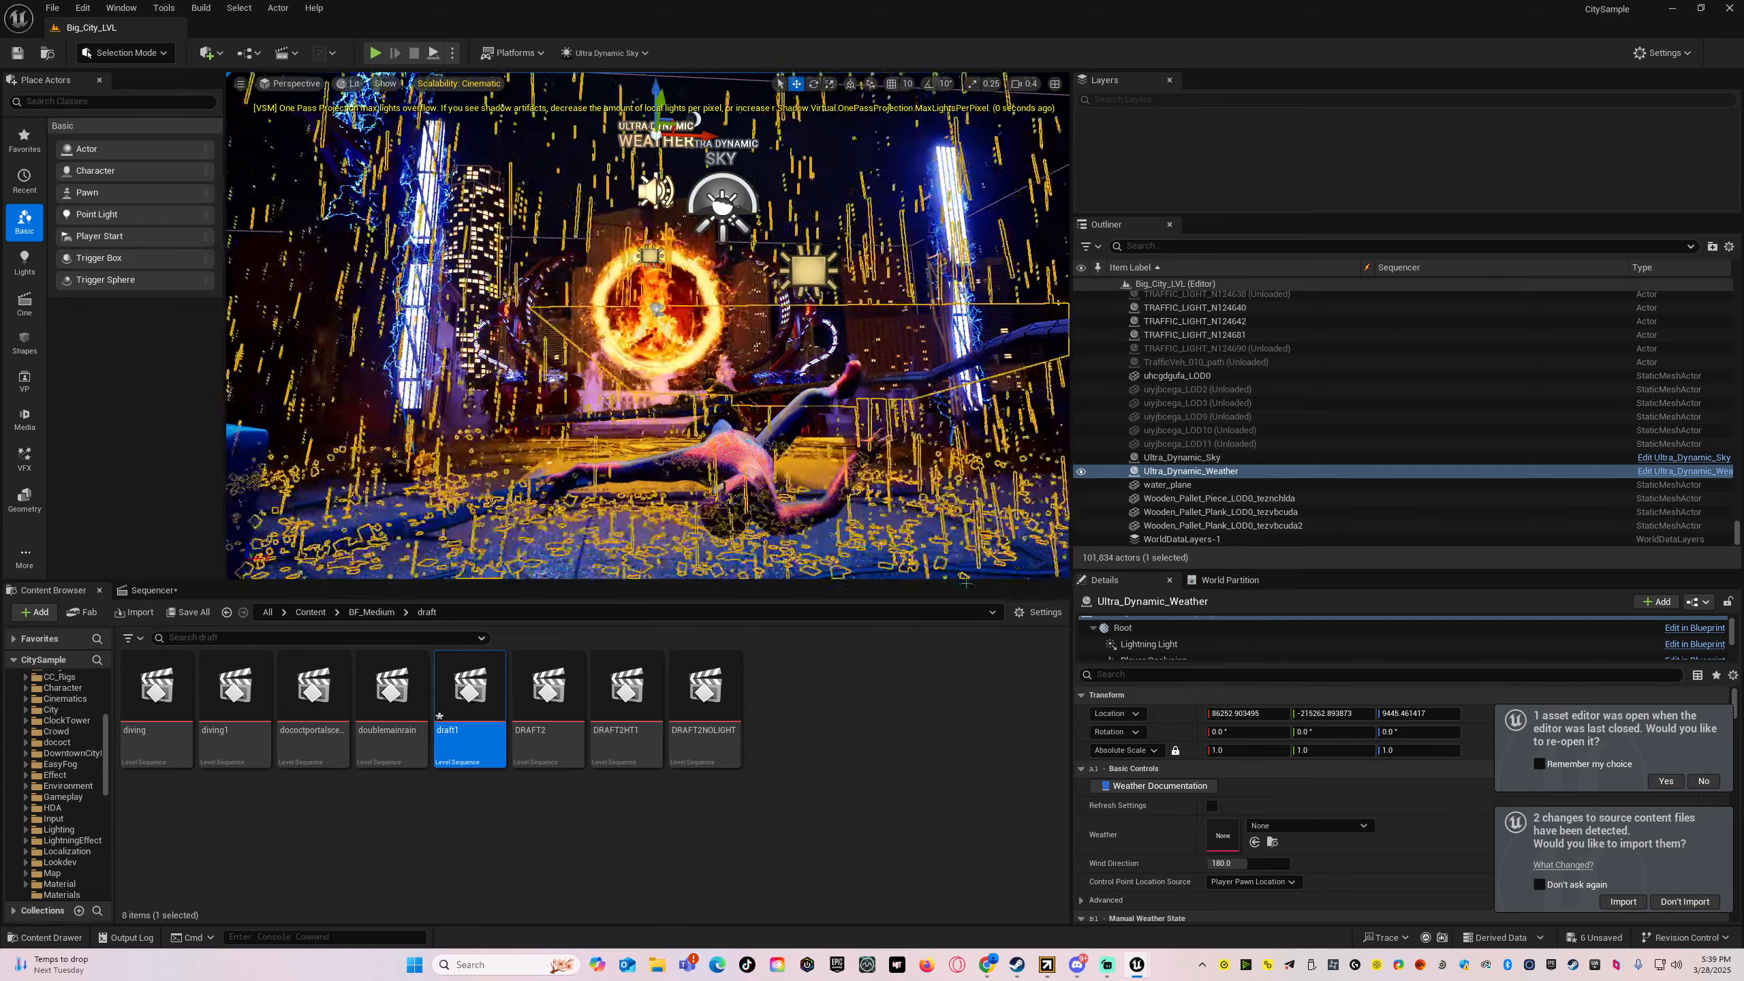
# - Assign the Rain_Thunderstorm preset as the Weather of the Ultra_Dynamic_Weather actor
pyautogui.click(1274, 827)
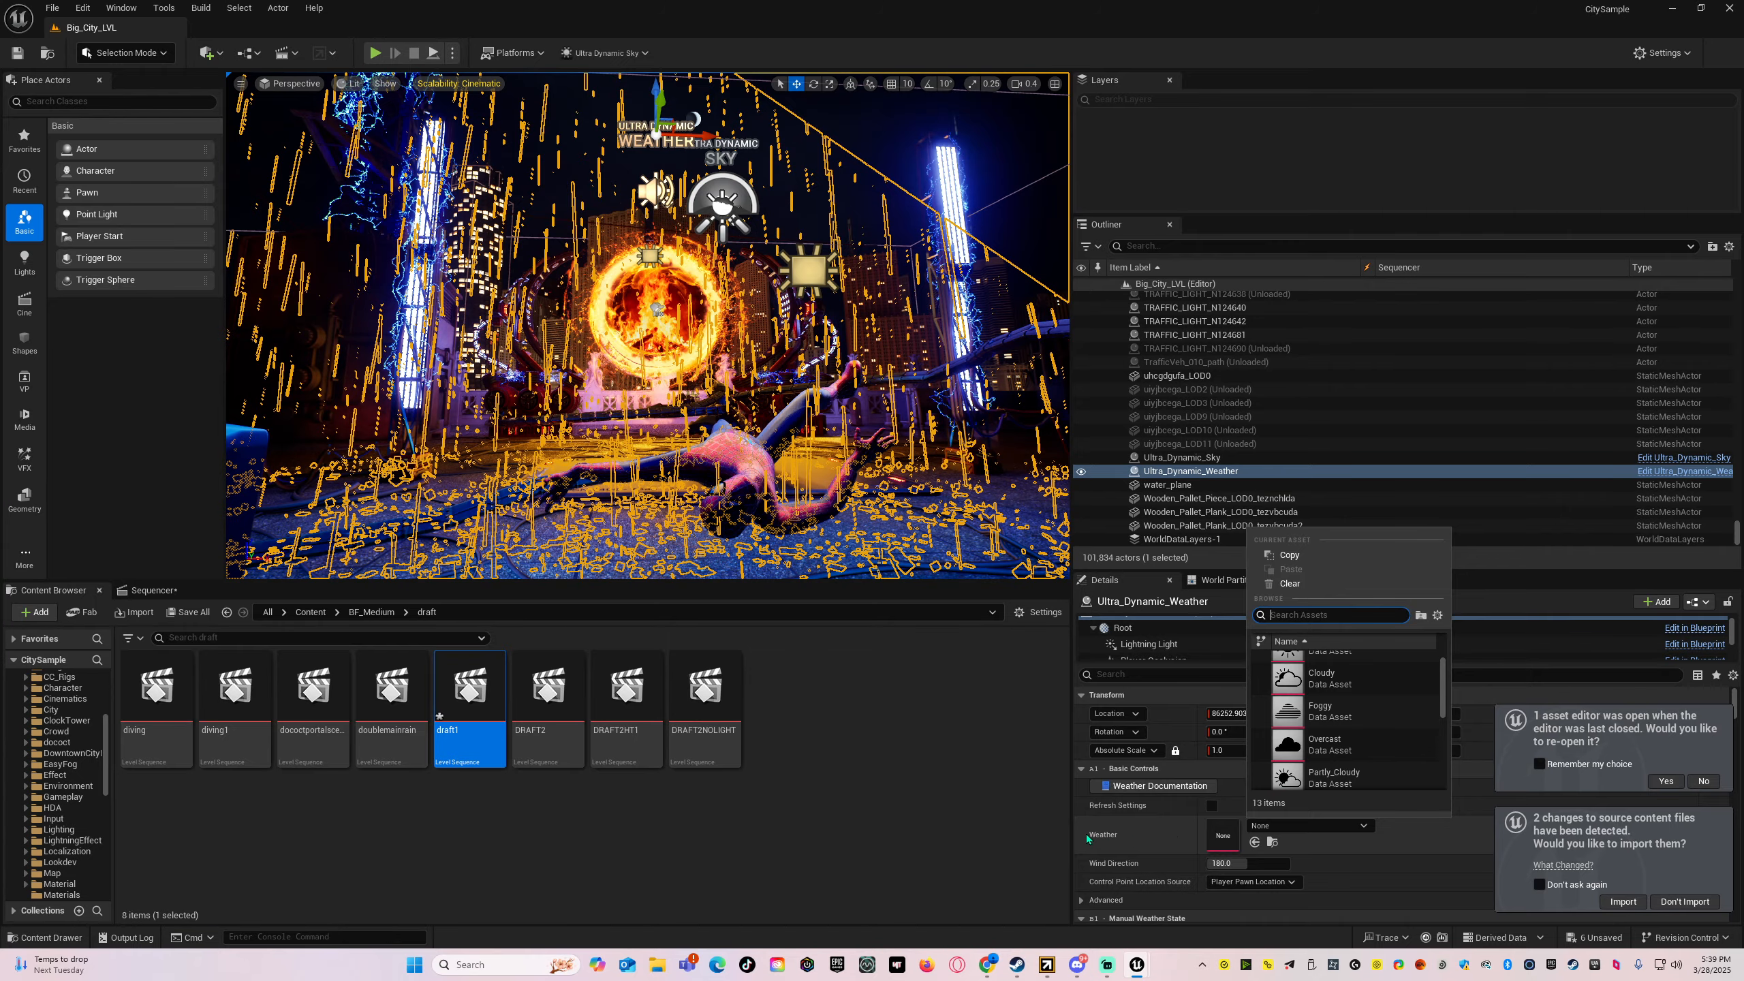
pyautogui.scroll(-3, 1305, 728)
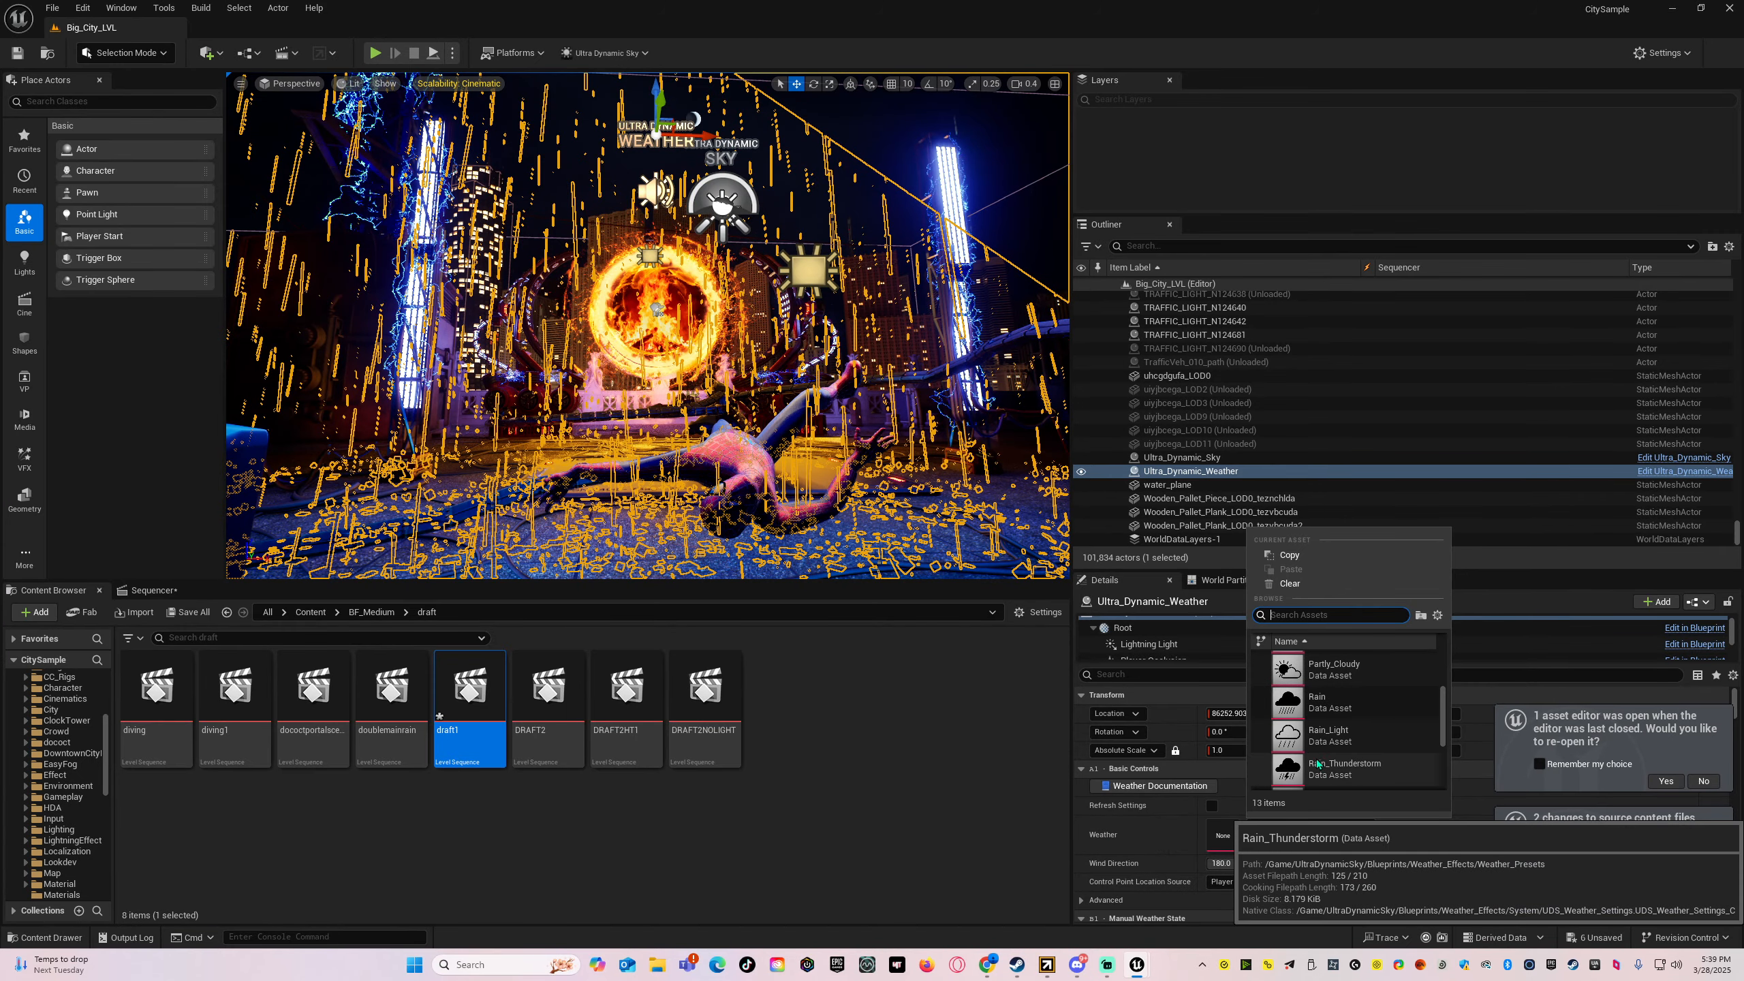
pyautogui.click(1331, 768)
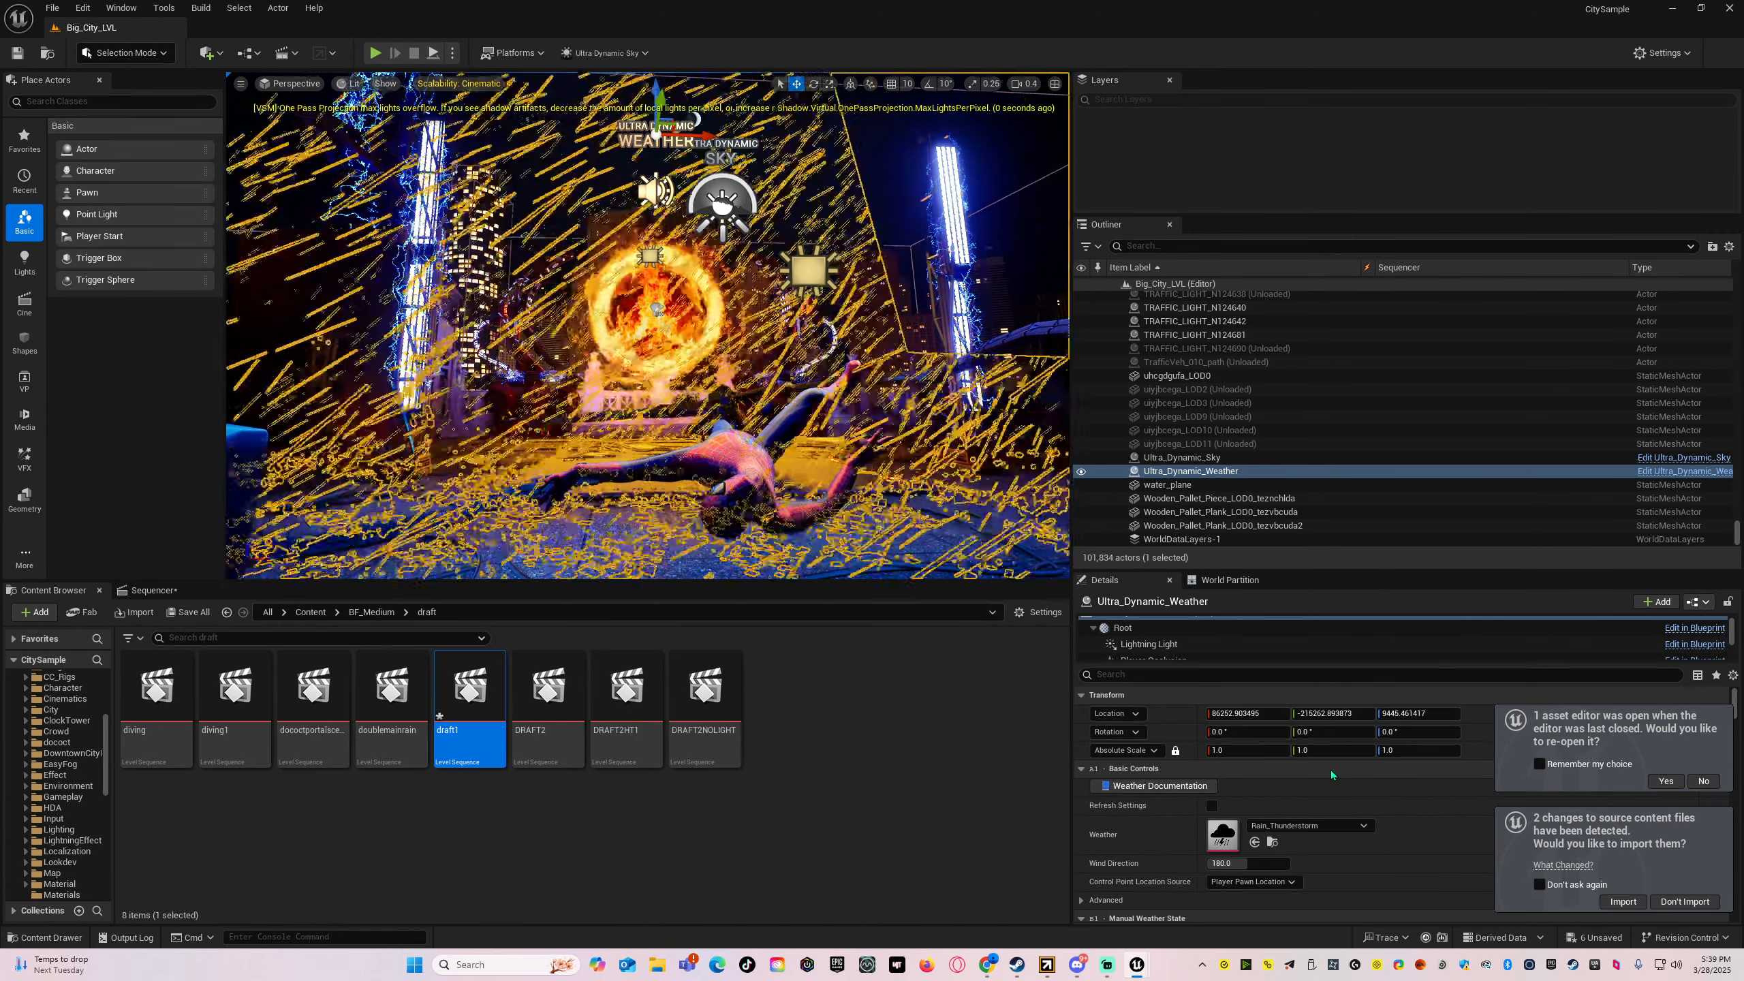
pyautogui.click(927, 451)
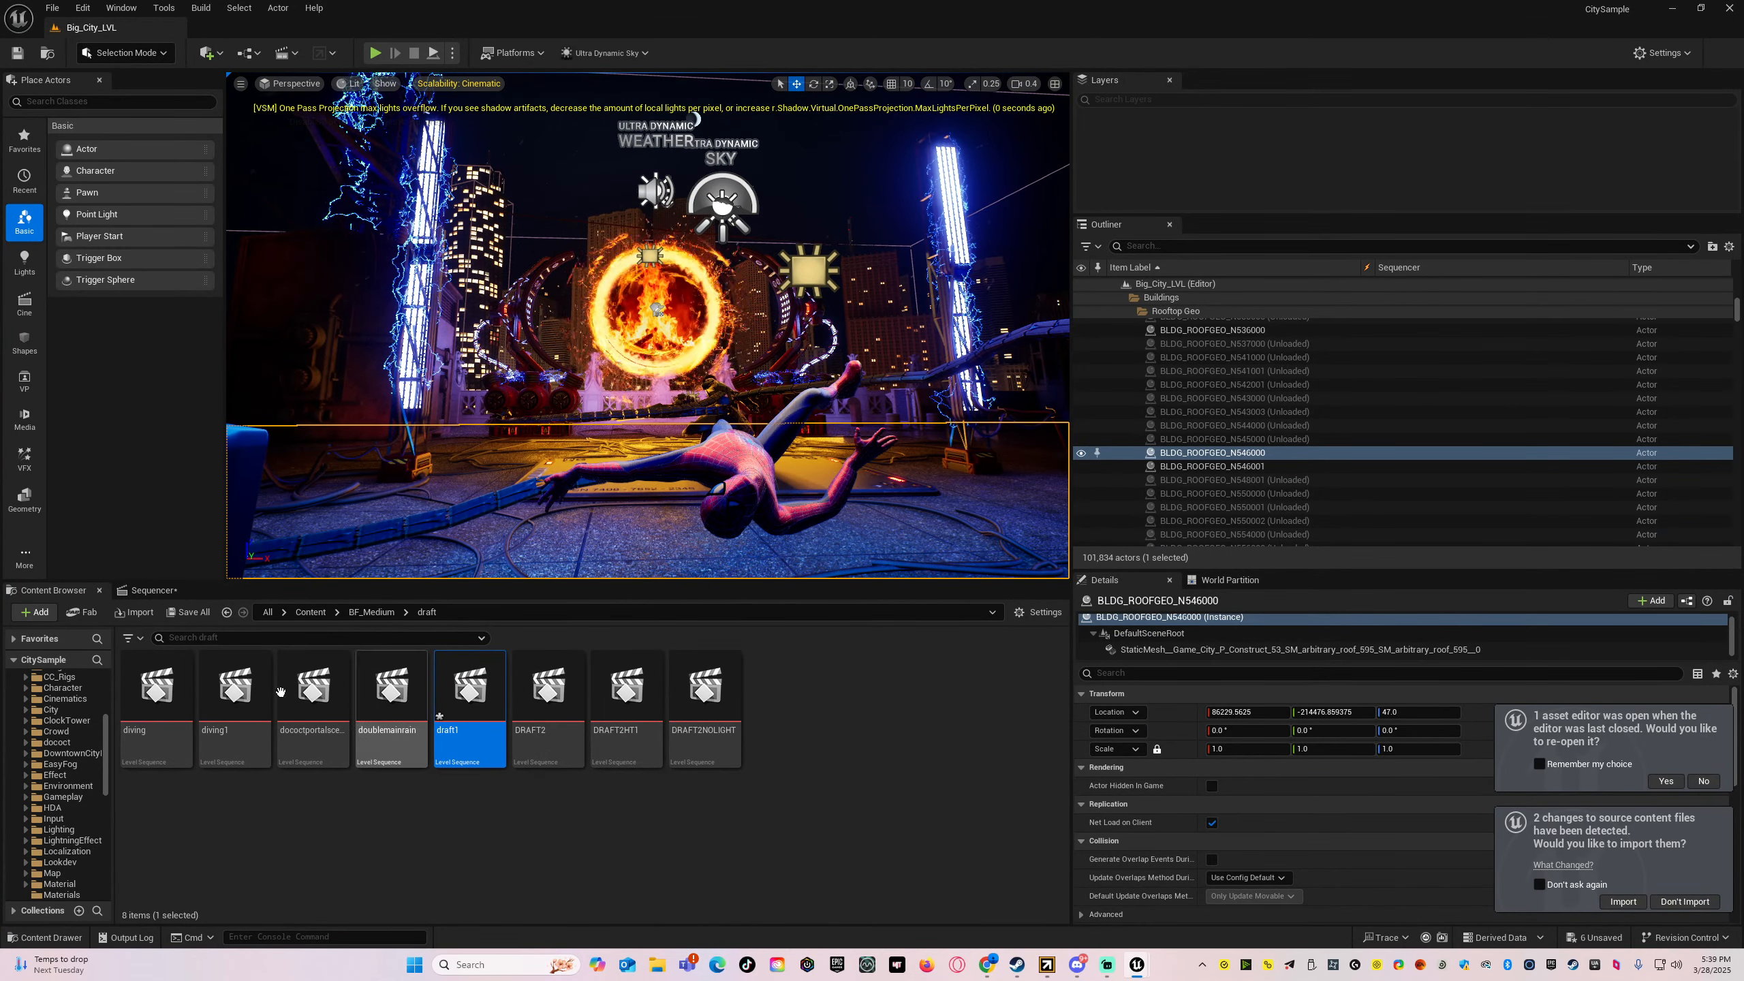
pyautogui.click(46, 937)
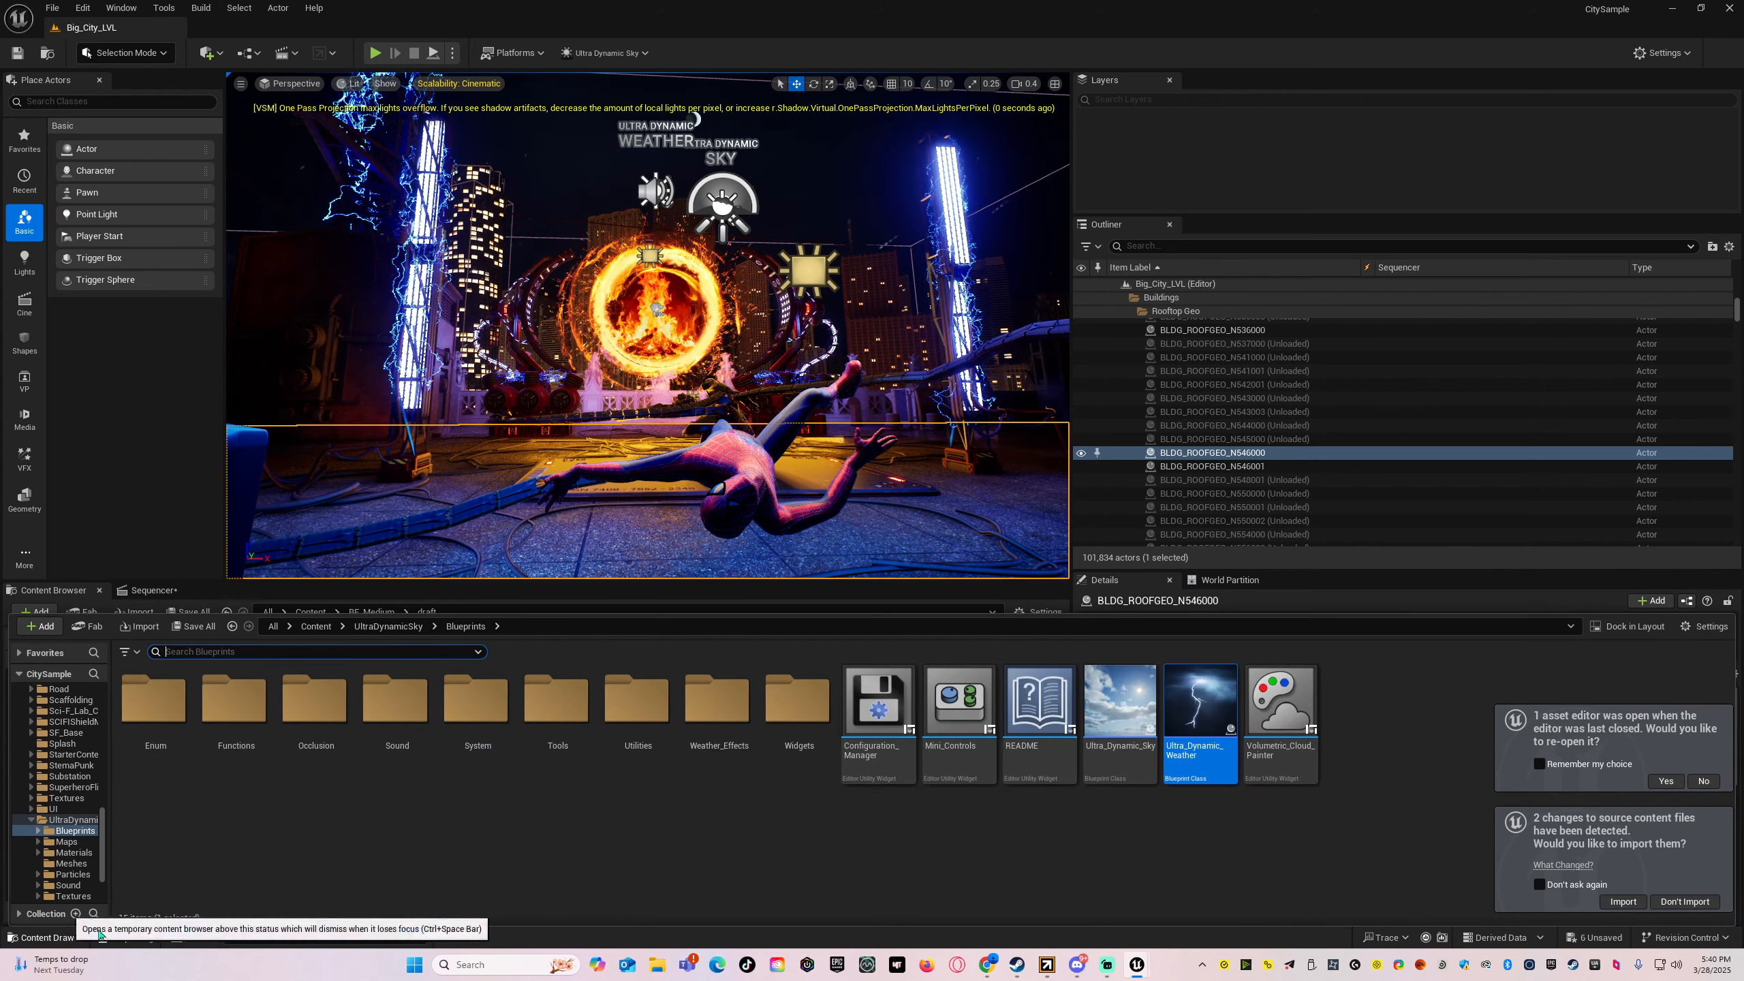
pyautogui.doubleClick(1176, 716)
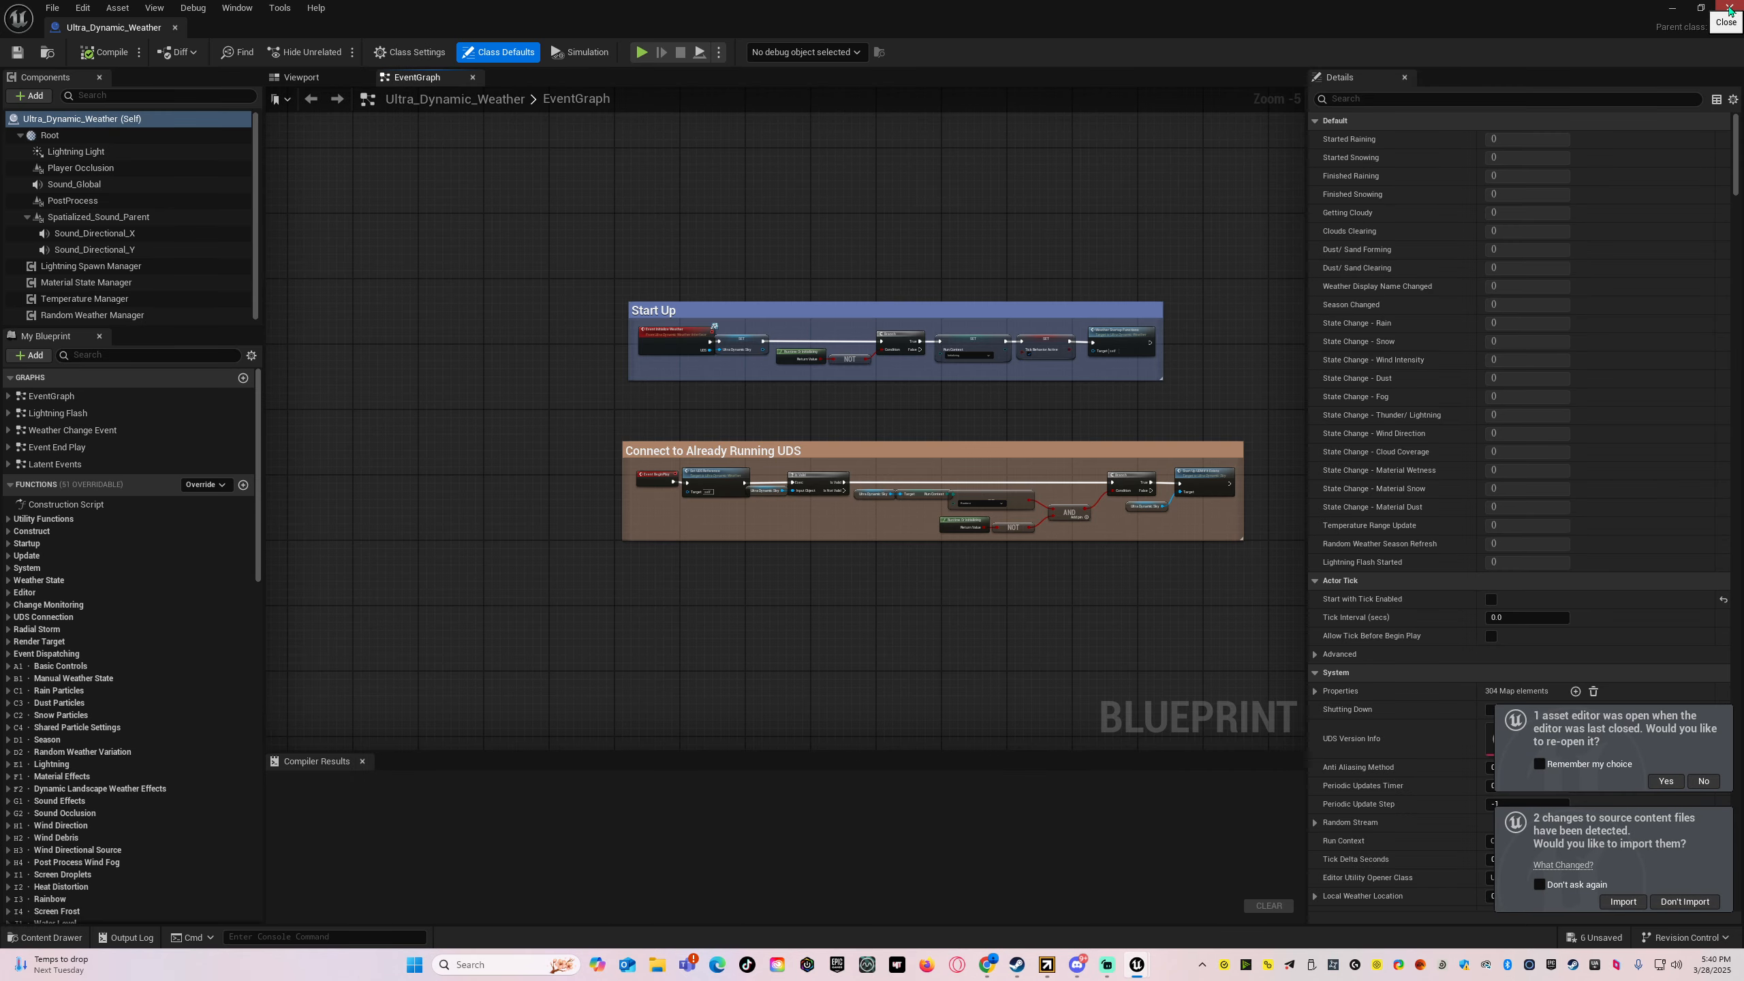
pyautogui.click(1729, 8)
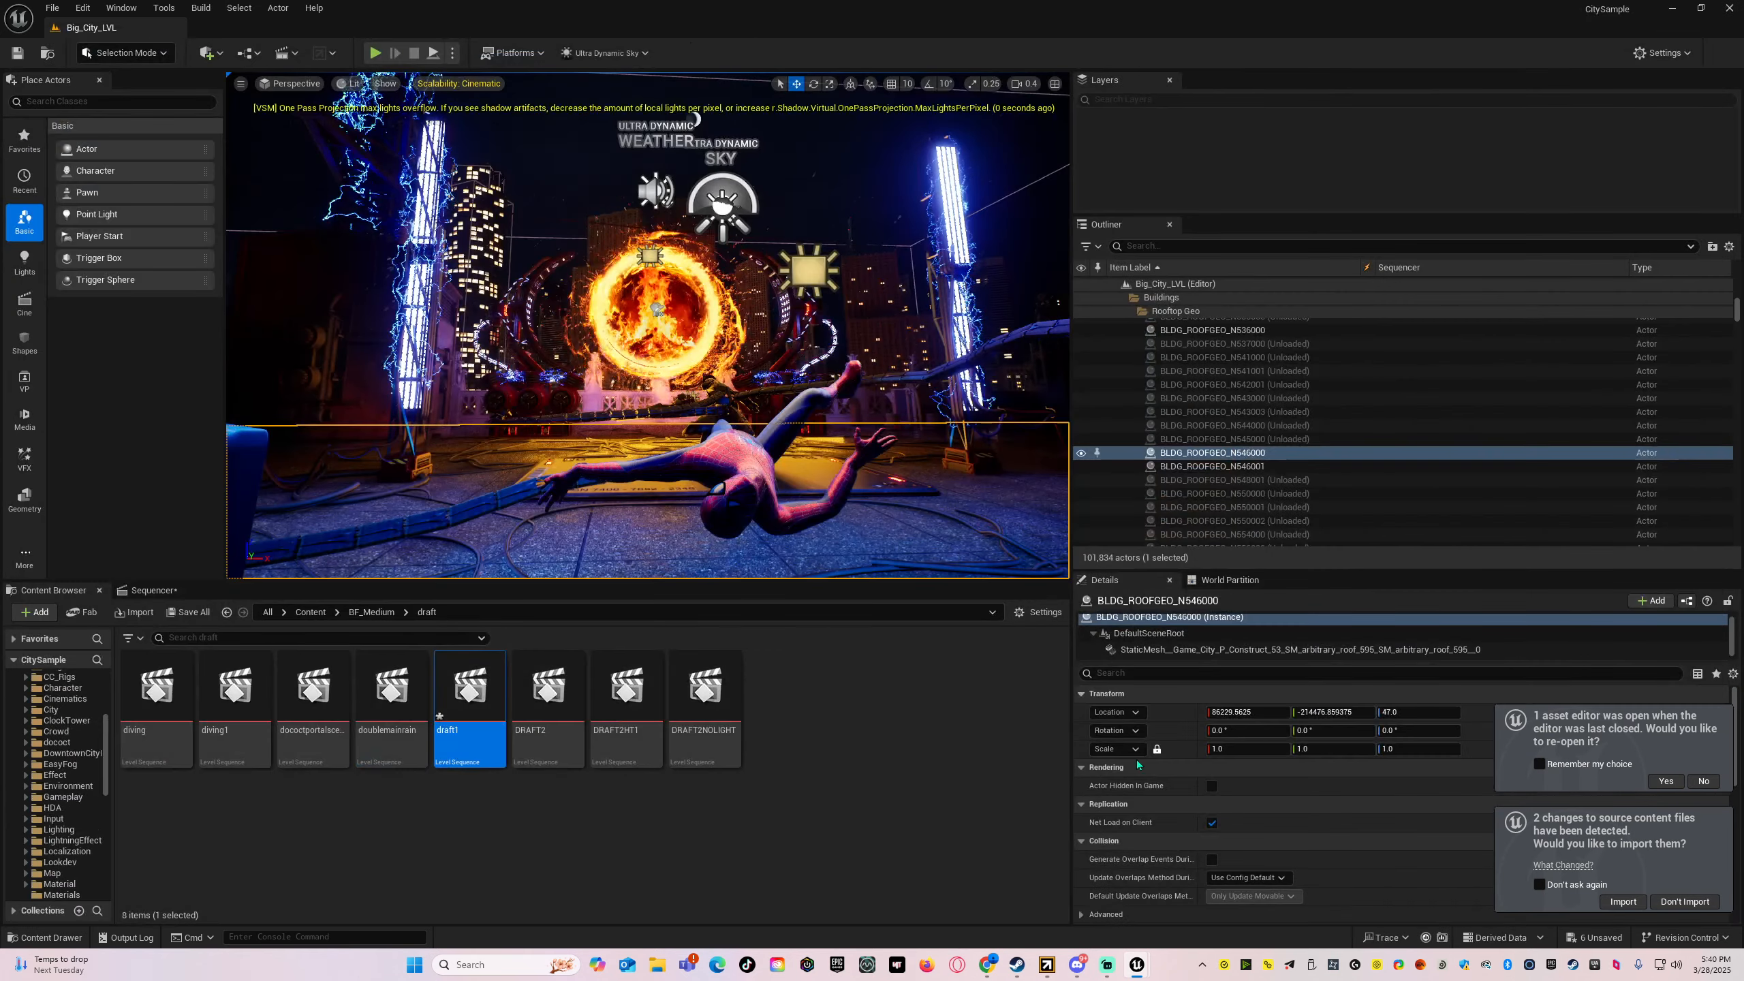
# - Adjust the Ultra_Dynamic_Weather actor's manual weather state to a Cloud Coverage of about 3.7 and Rain of about 5.9
pyautogui.click(152, 590)
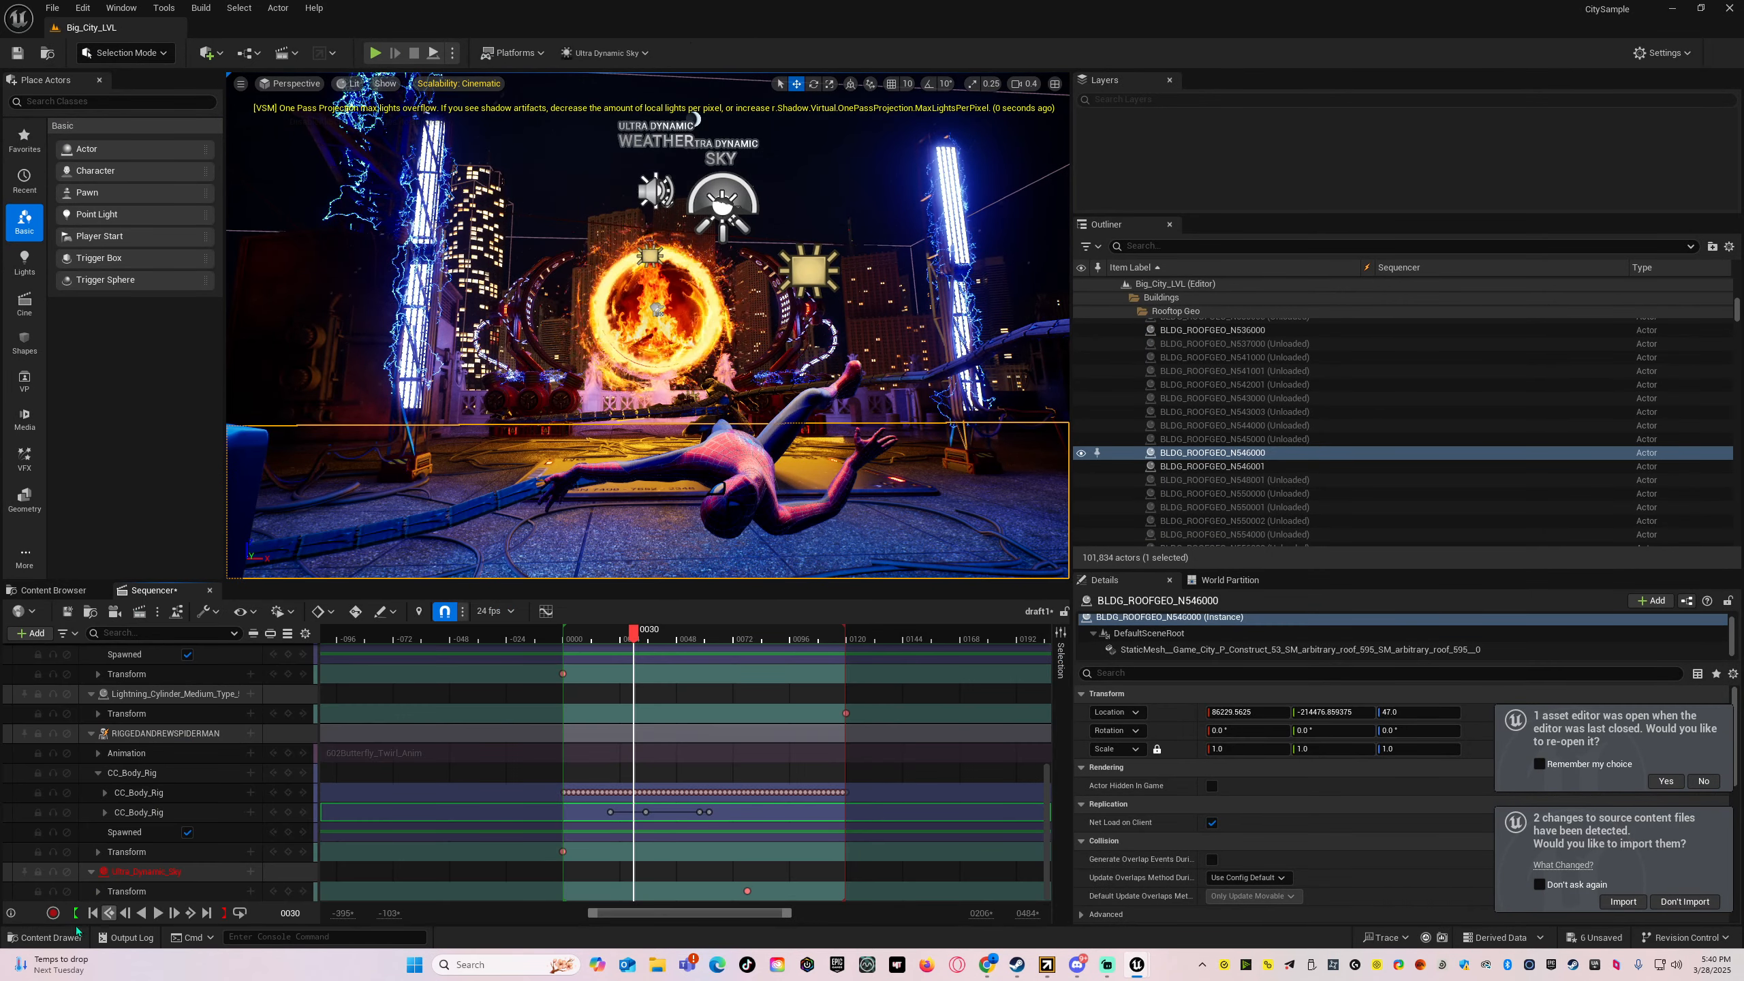
pyautogui.click(59, 937)
pyautogui.click(913, 162)
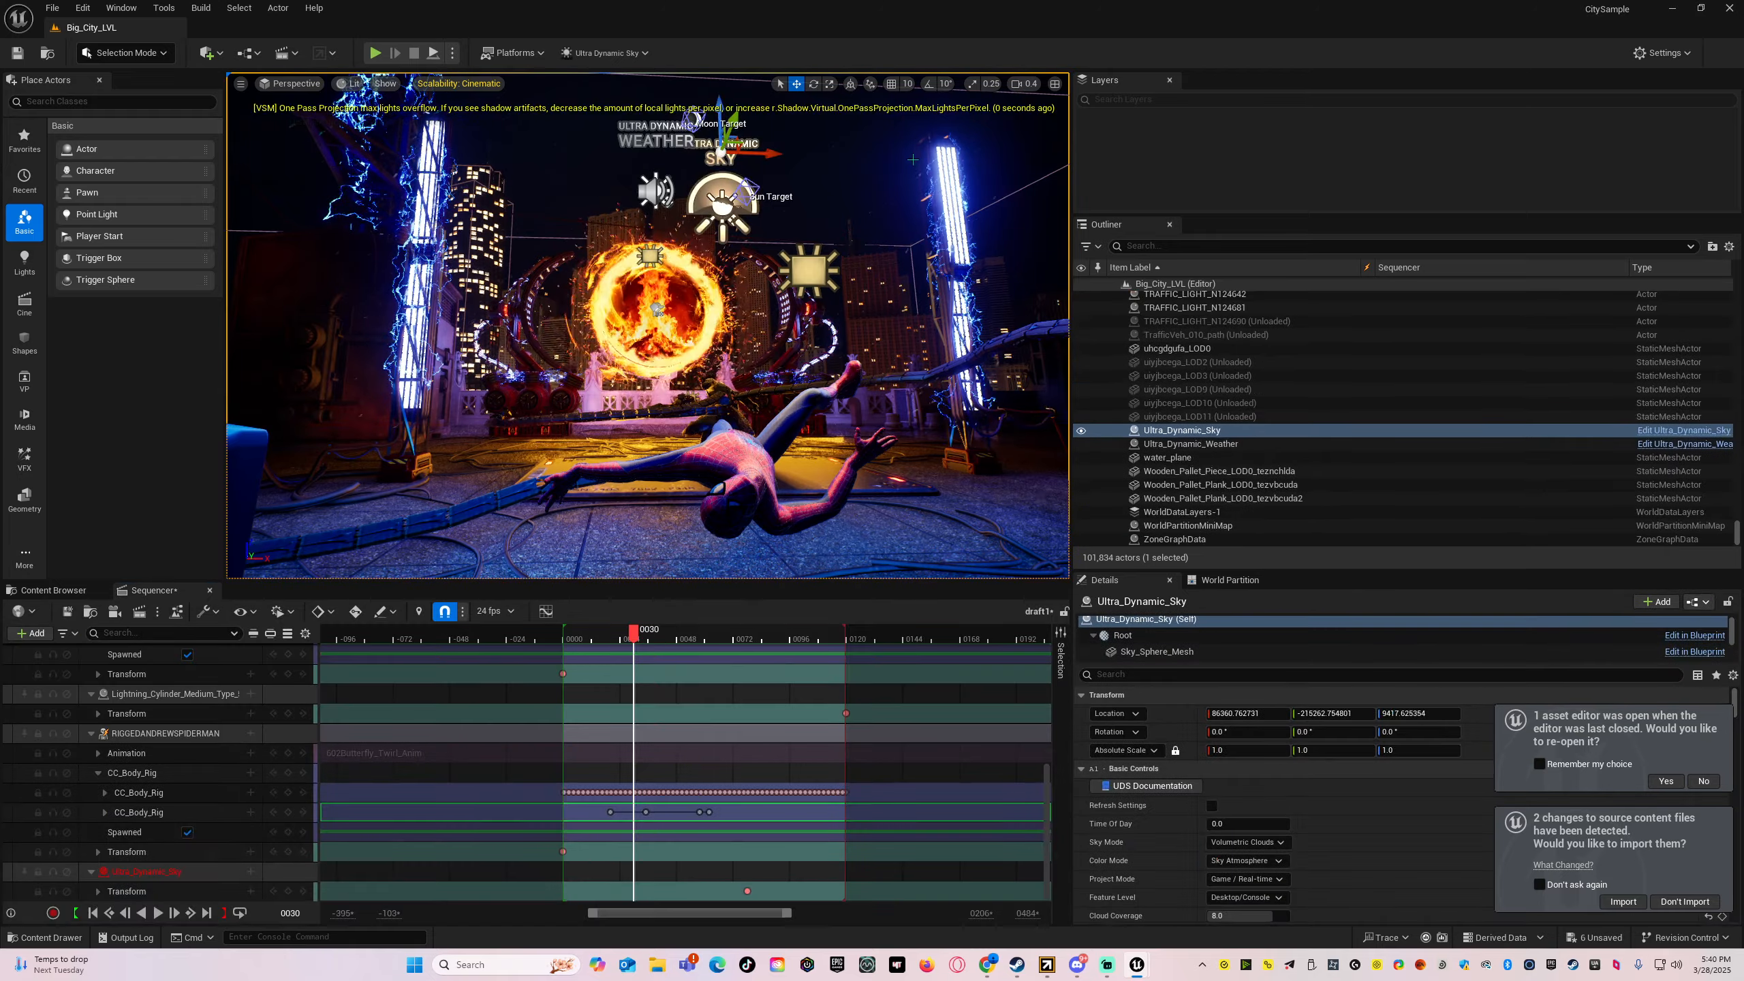
pyautogui.click(1198, 444)
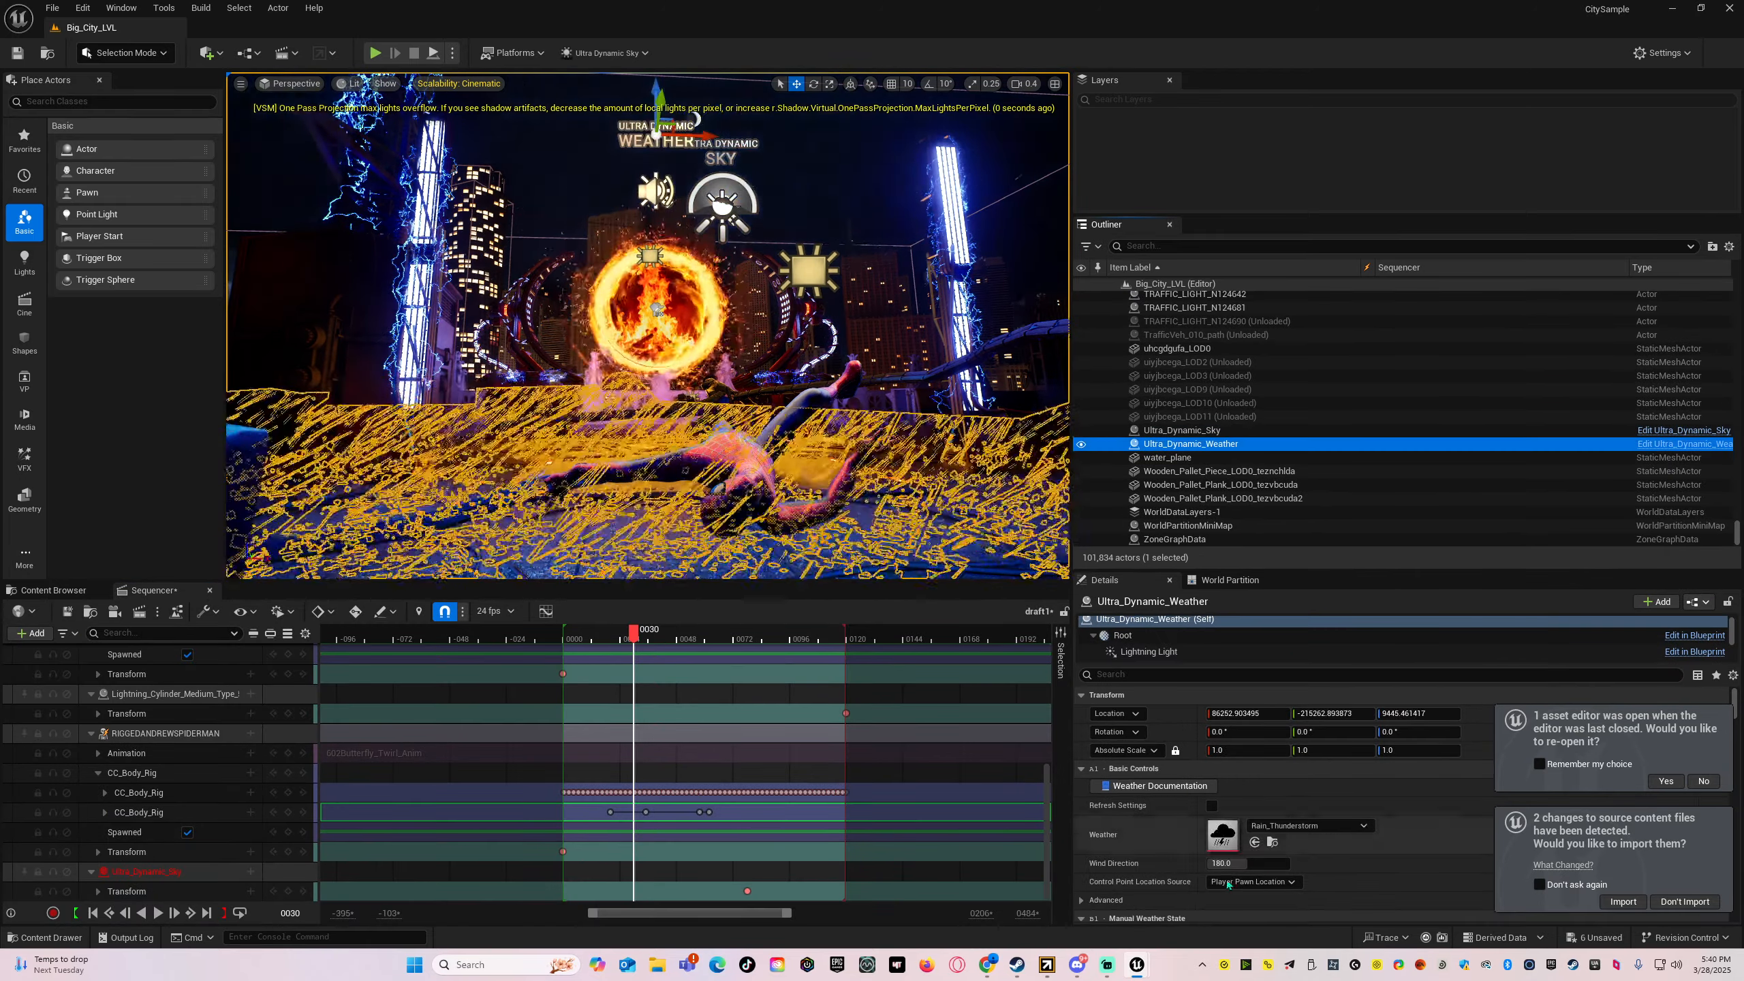
pyautogui.scroll(-2, 1159, 862)
pyautogui.scroll(-2, 1158, 862)
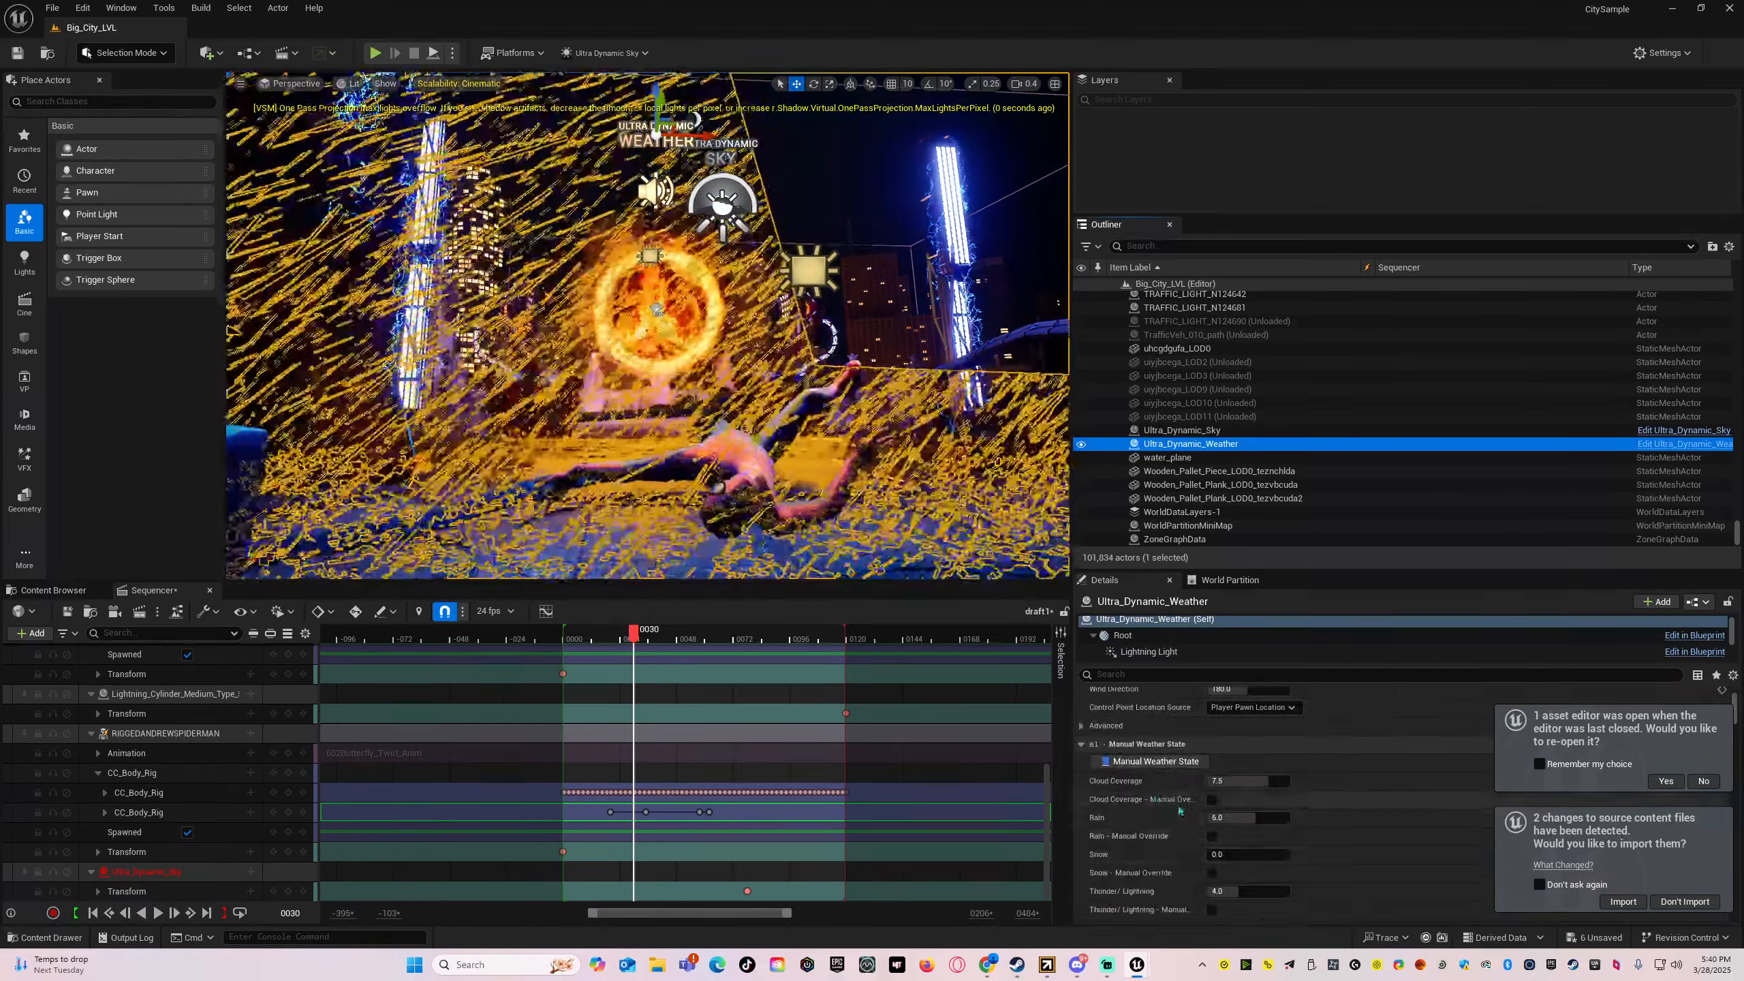
pyautogui.moveTo(1239, 818); pyautogui.dragTo(1289, 817)
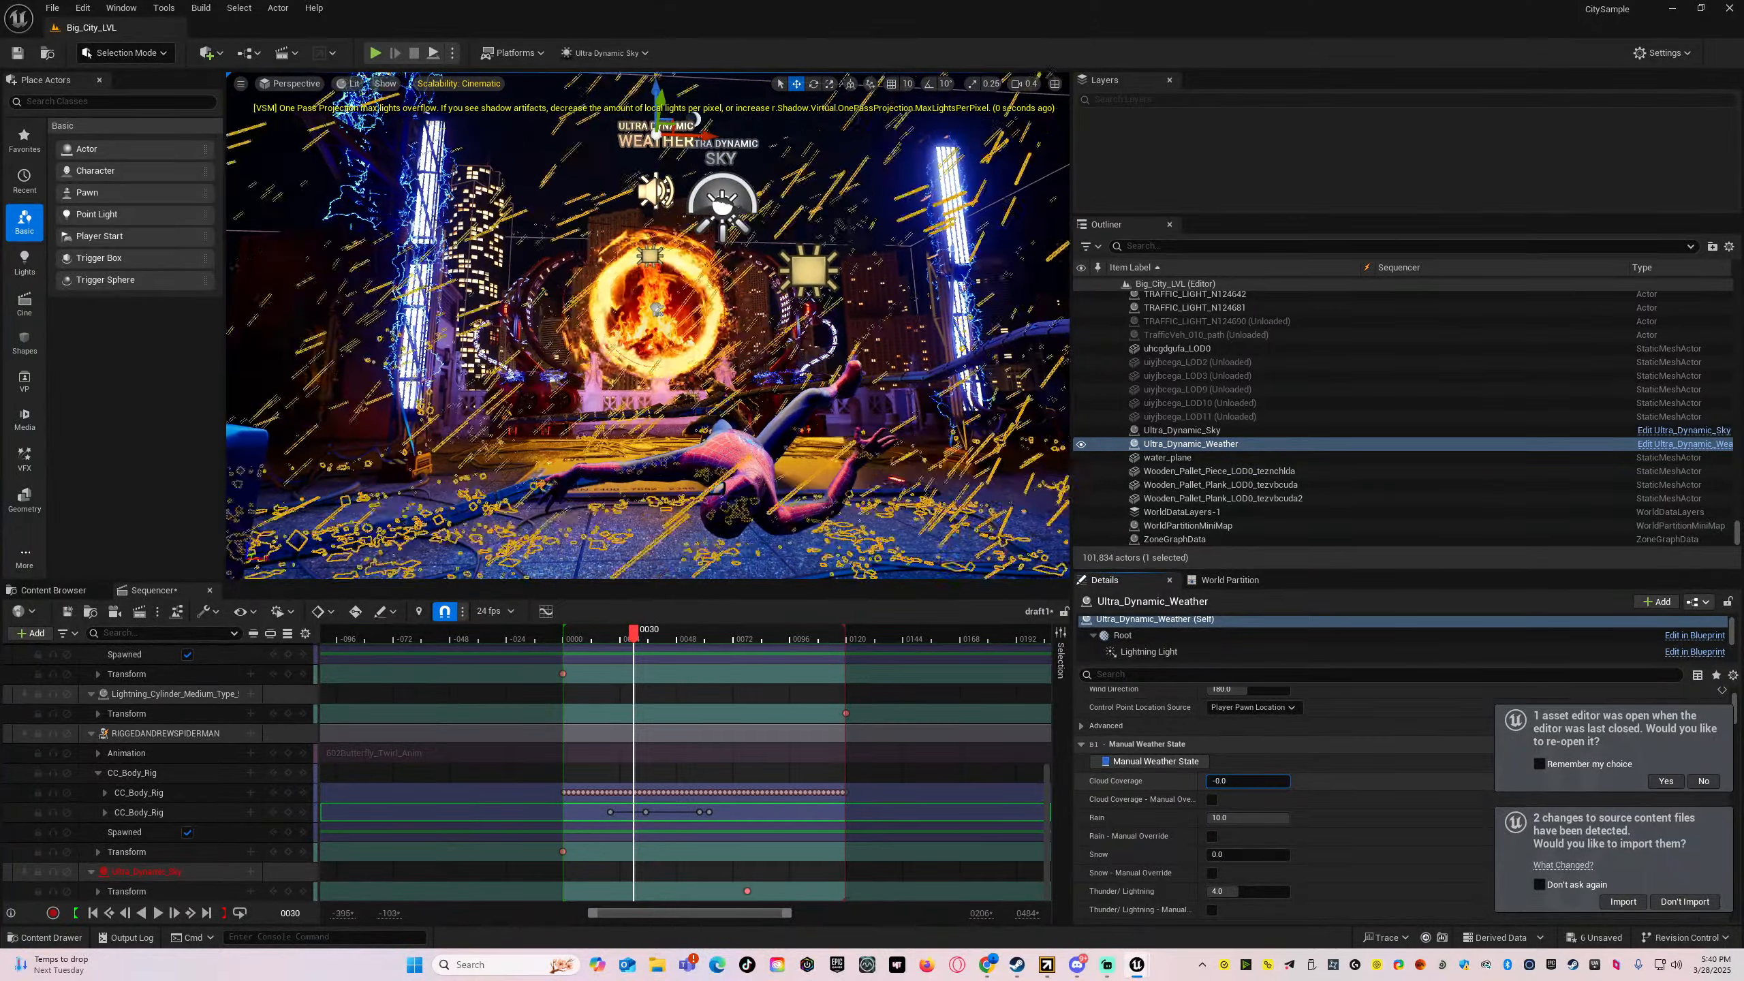
pyautogui.moveTo(1235, 780)
pyautogui.mouseDown()
pyautogui.moveTo(1271, 781)
pyautogui.moveTo(1228, 780)
pyautogui.mouseUp()
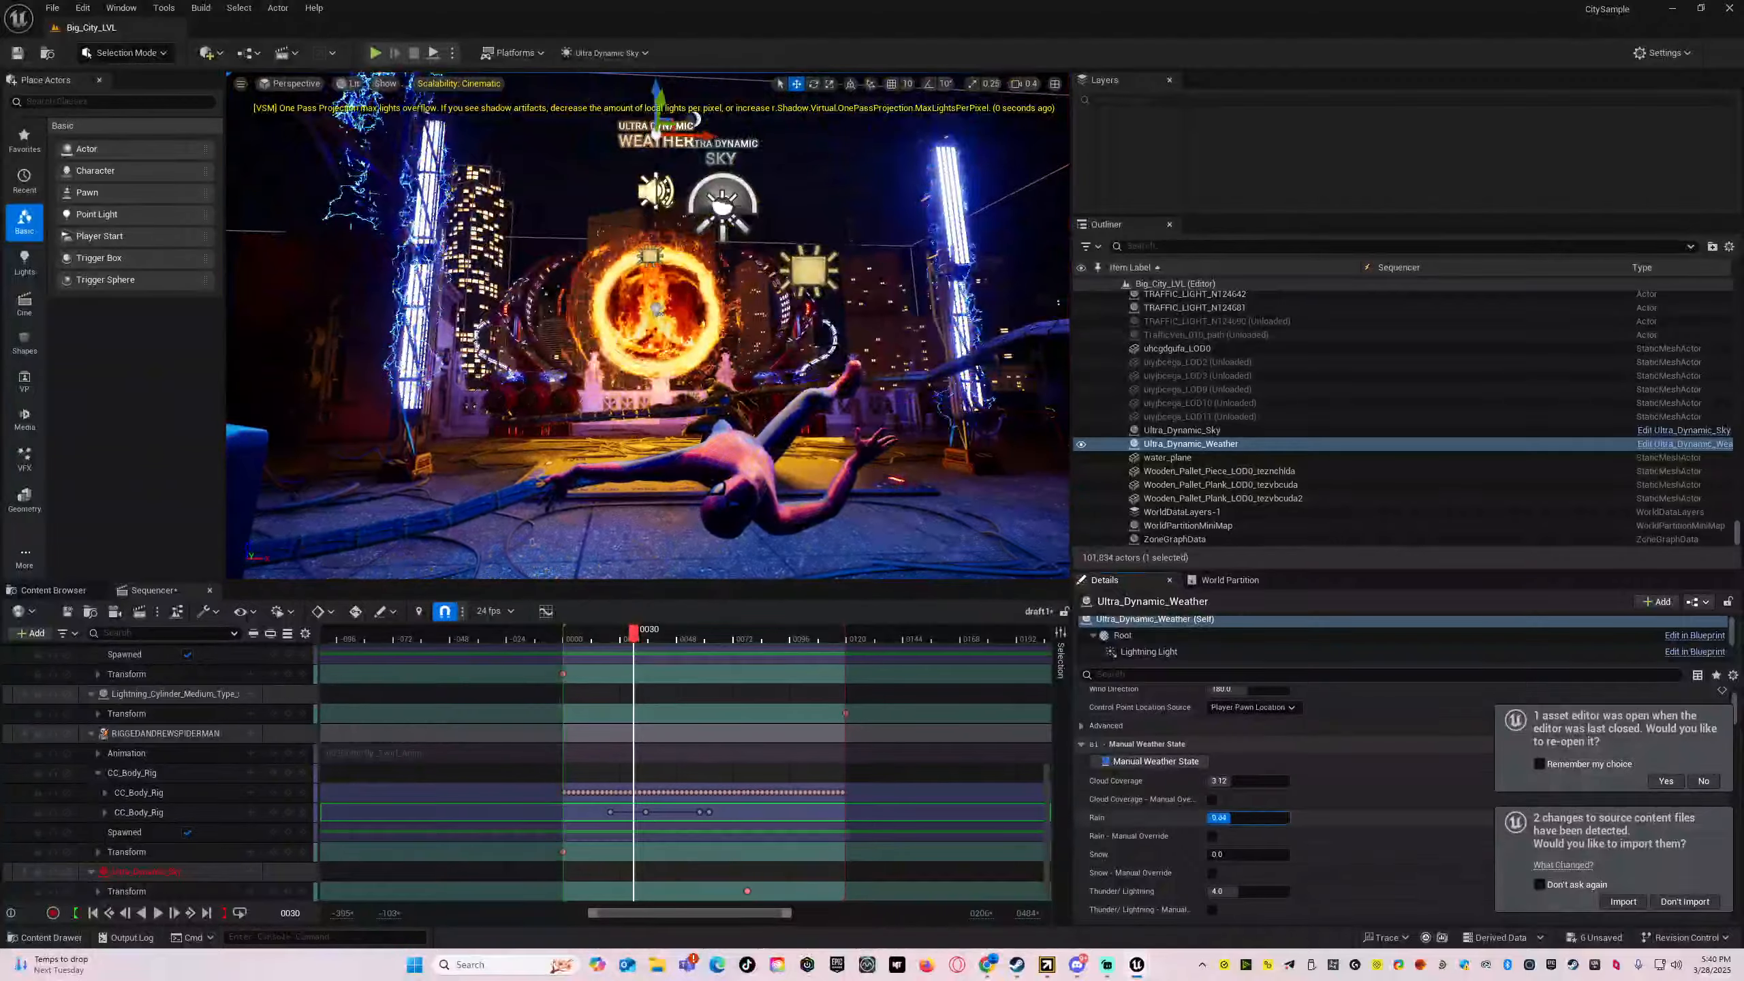
pyautogui.moveTo(1269, 814); pyautogui.dragTo(1237, 817)
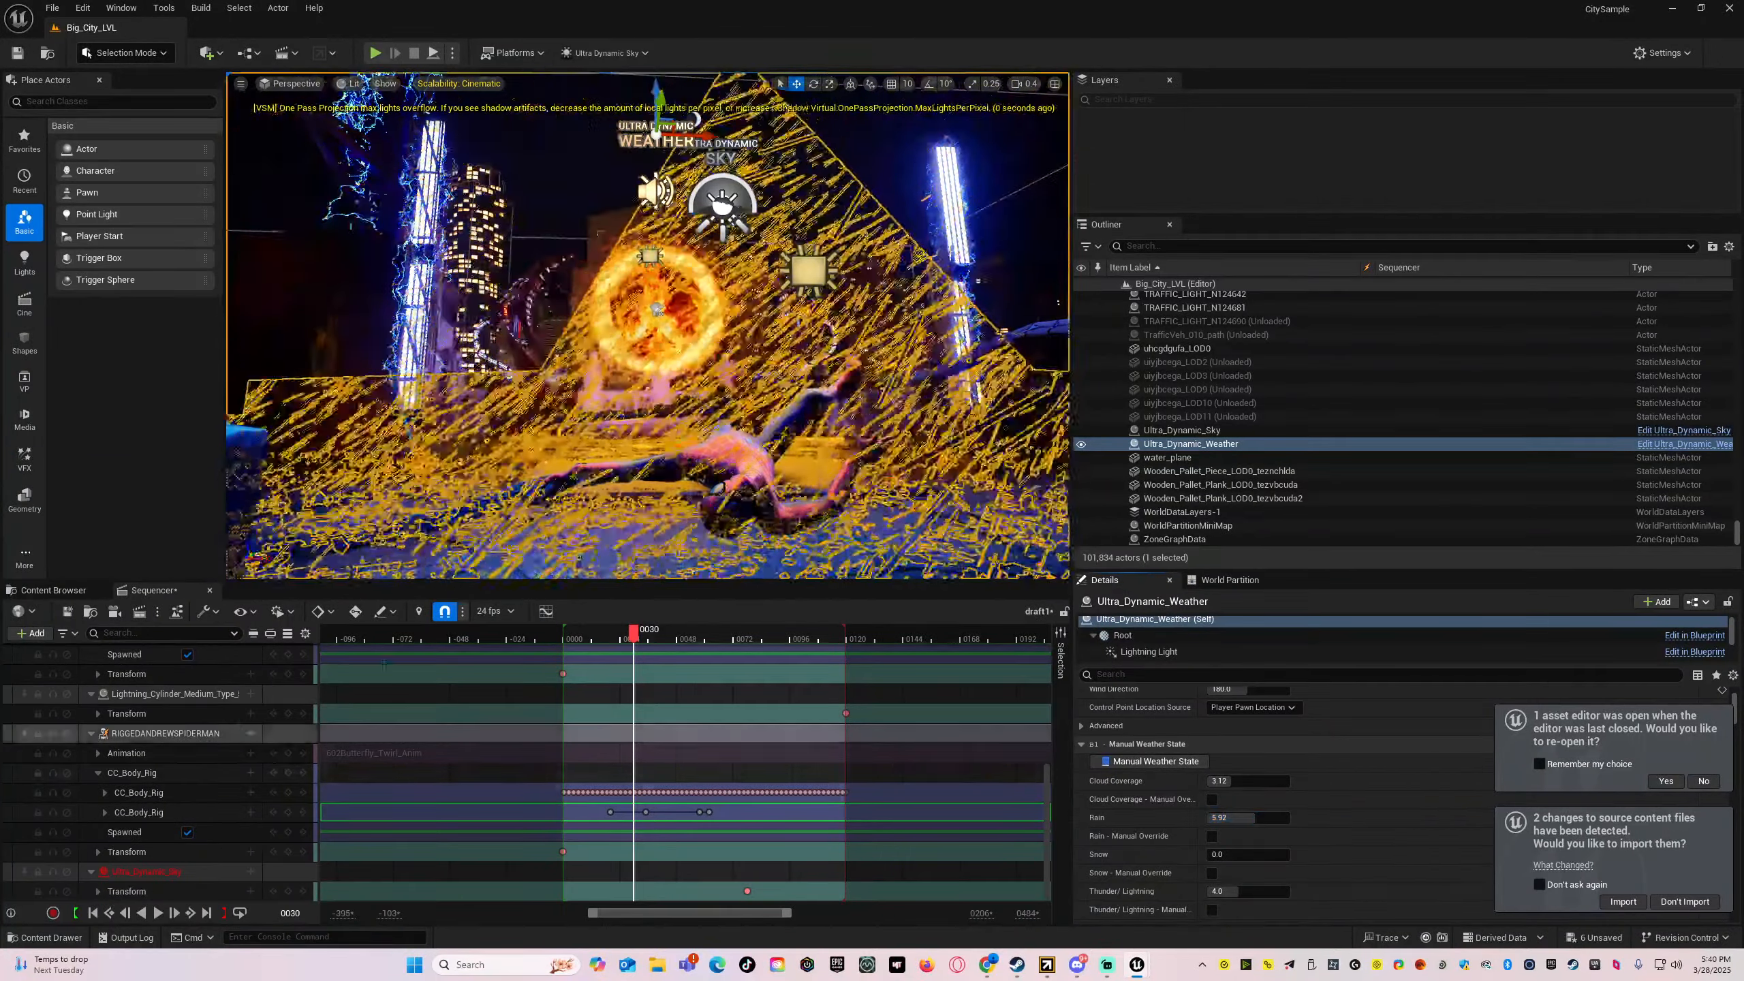
# - Set the Ultra_Dynamic_Sky actor's Project Mode to Cinematic / Offline
pyautogui.click(1166, 431)
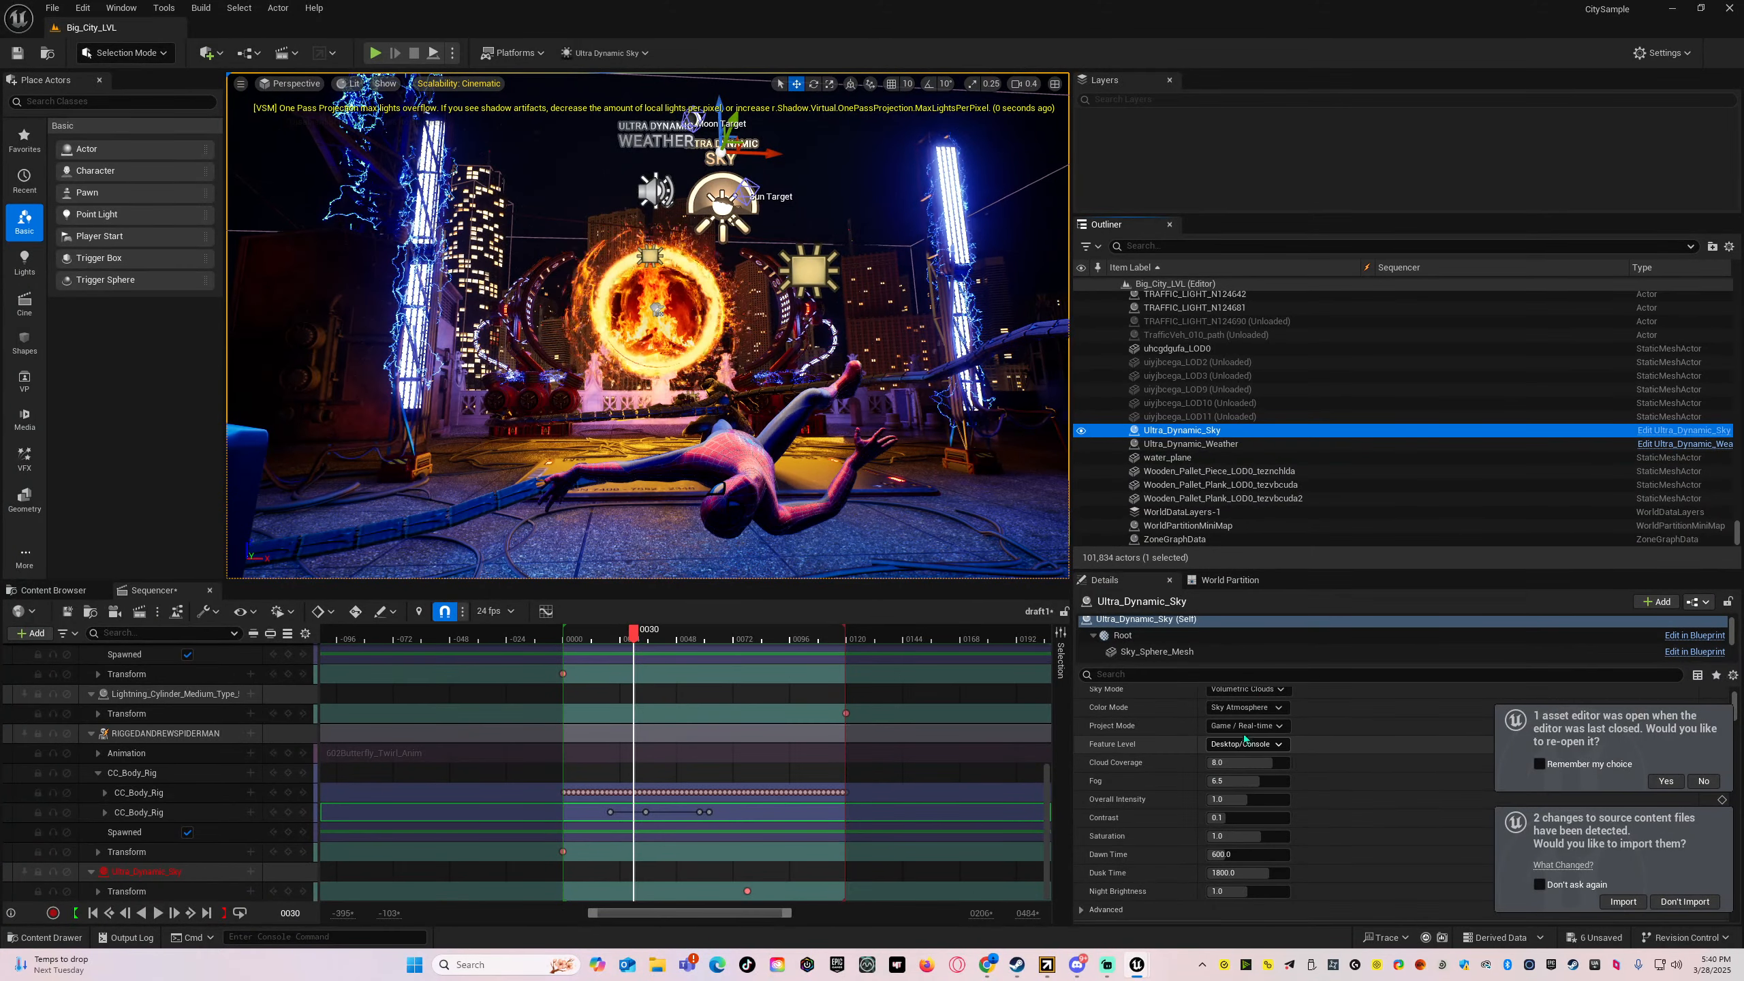
pyautogui.click(1265, 726)
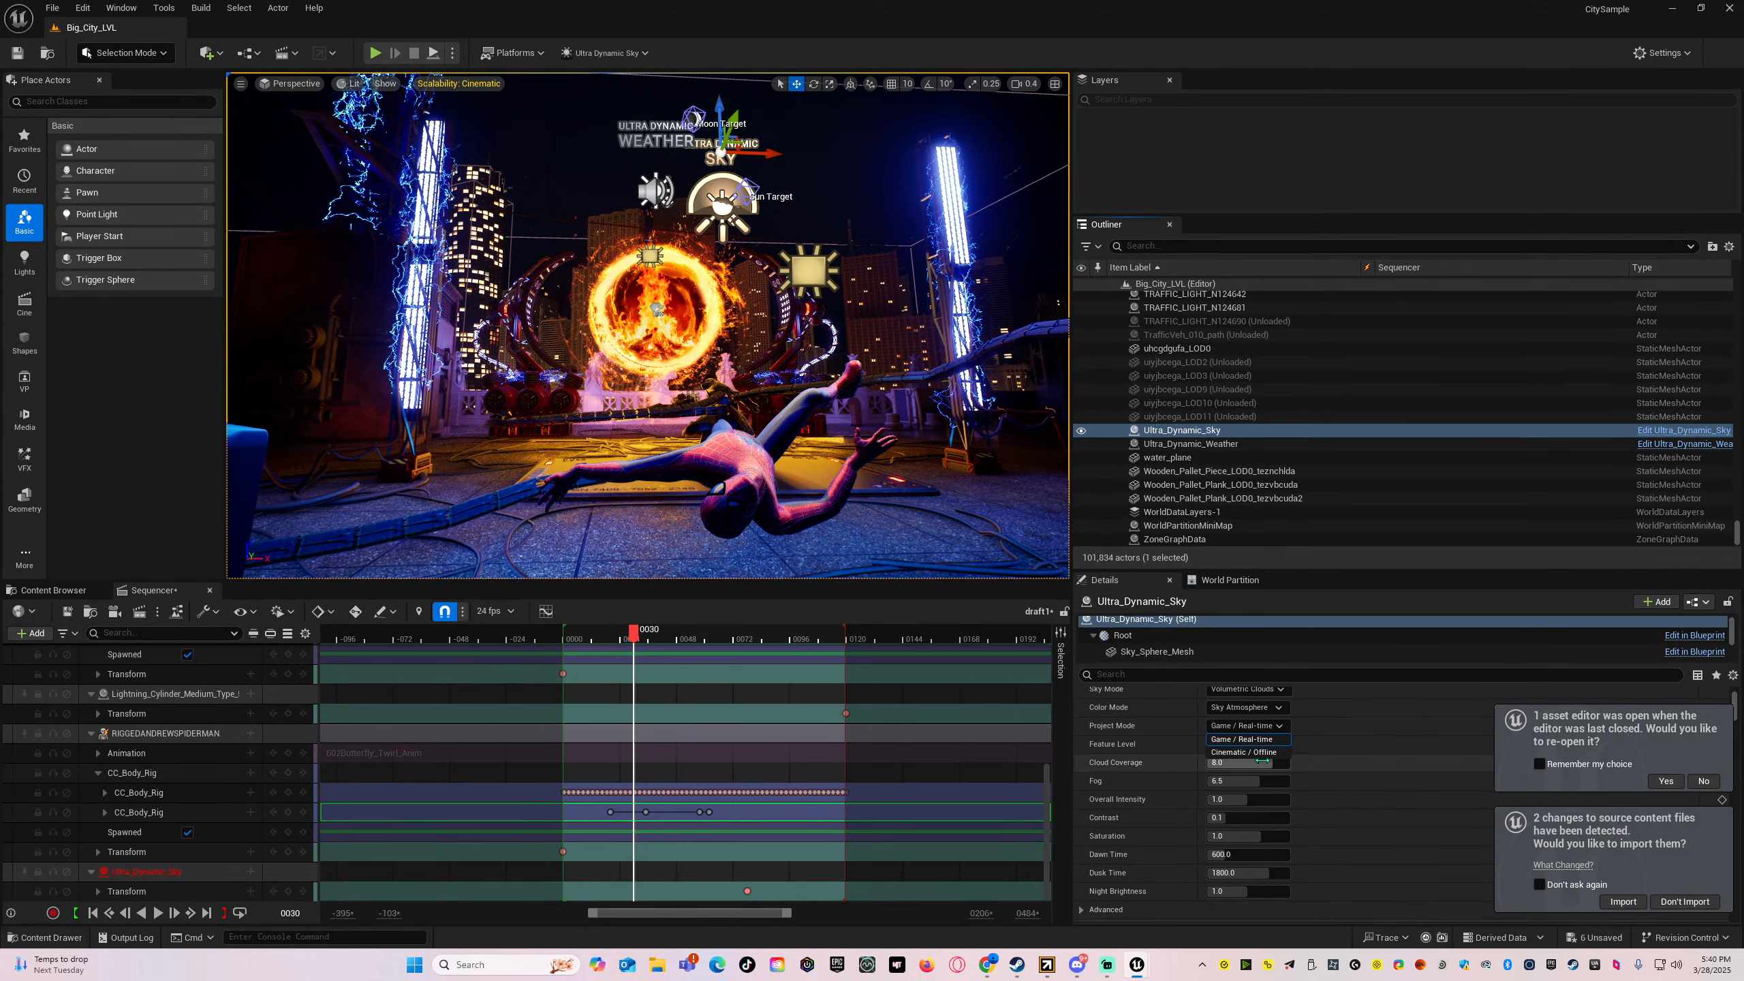
pyautogui.click(1256, 750)
pyautogui.scroll(-1, 1157, 784)
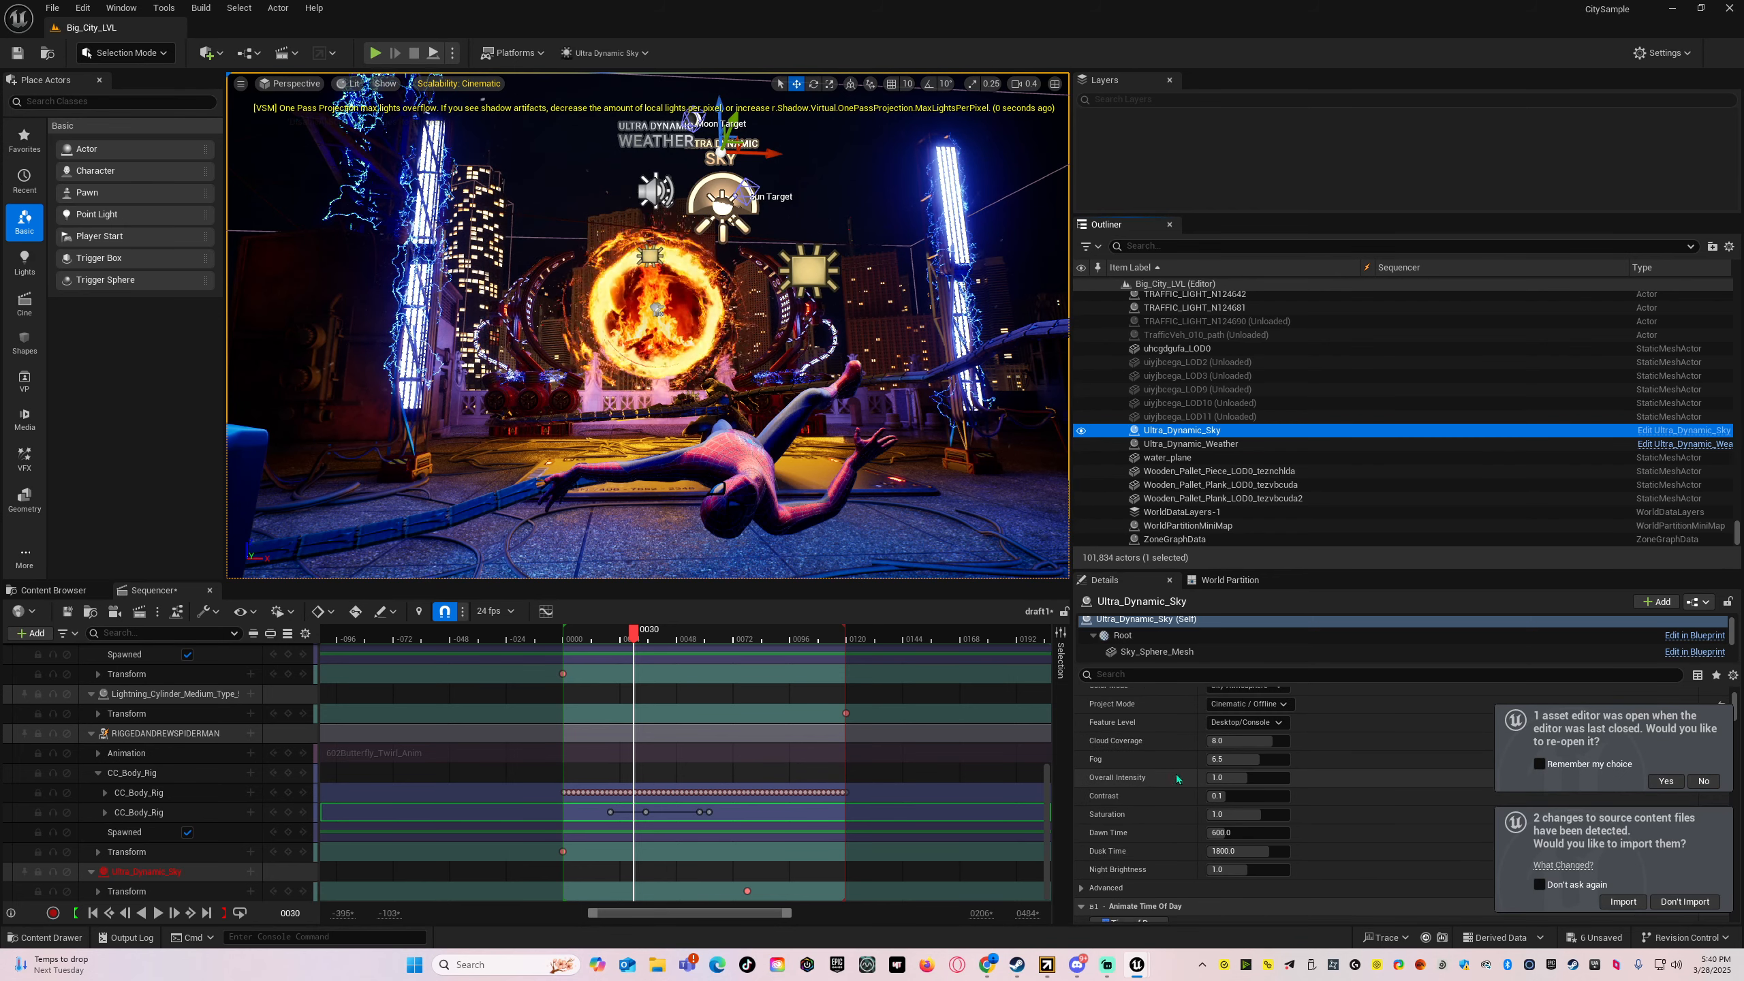
# - Apply the manual Cloud Coverage override from the sky actor and adjust the Ultra_Dynamic_Weather actor's Cloud Coverage to about 5.9
pyautogui.click(1237, 743)
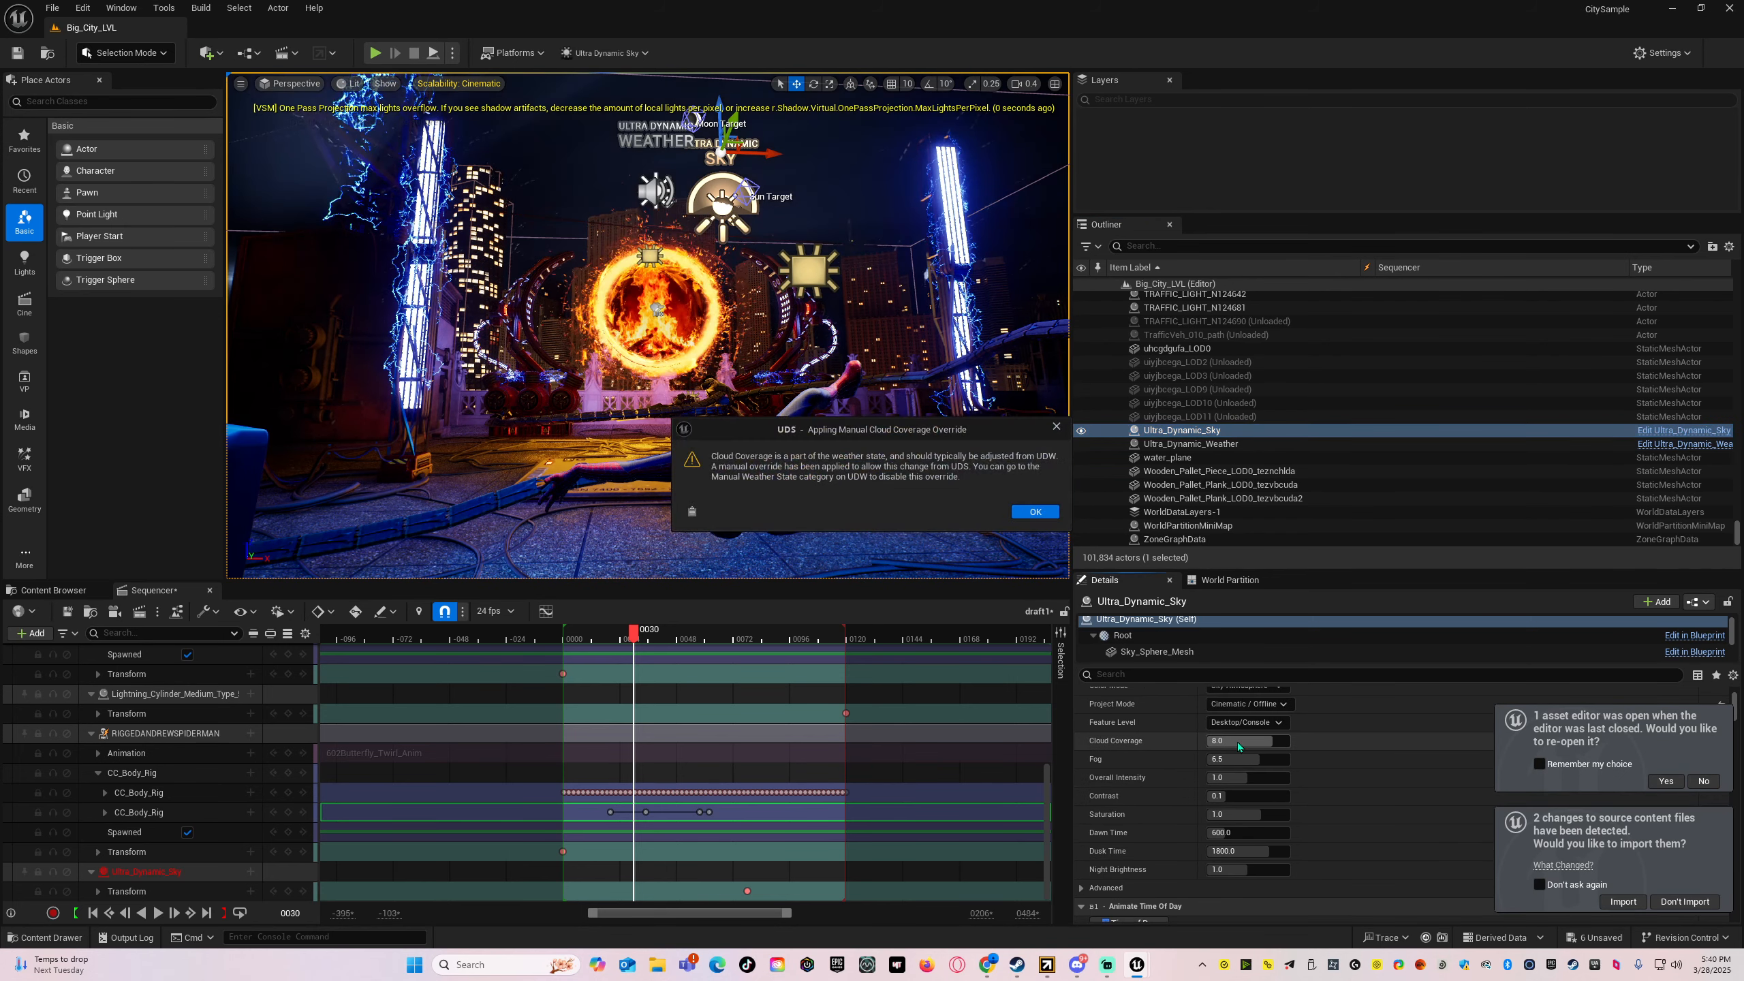
pyautogui.click(1033, 512)
pyautogui.click(1190, 443)
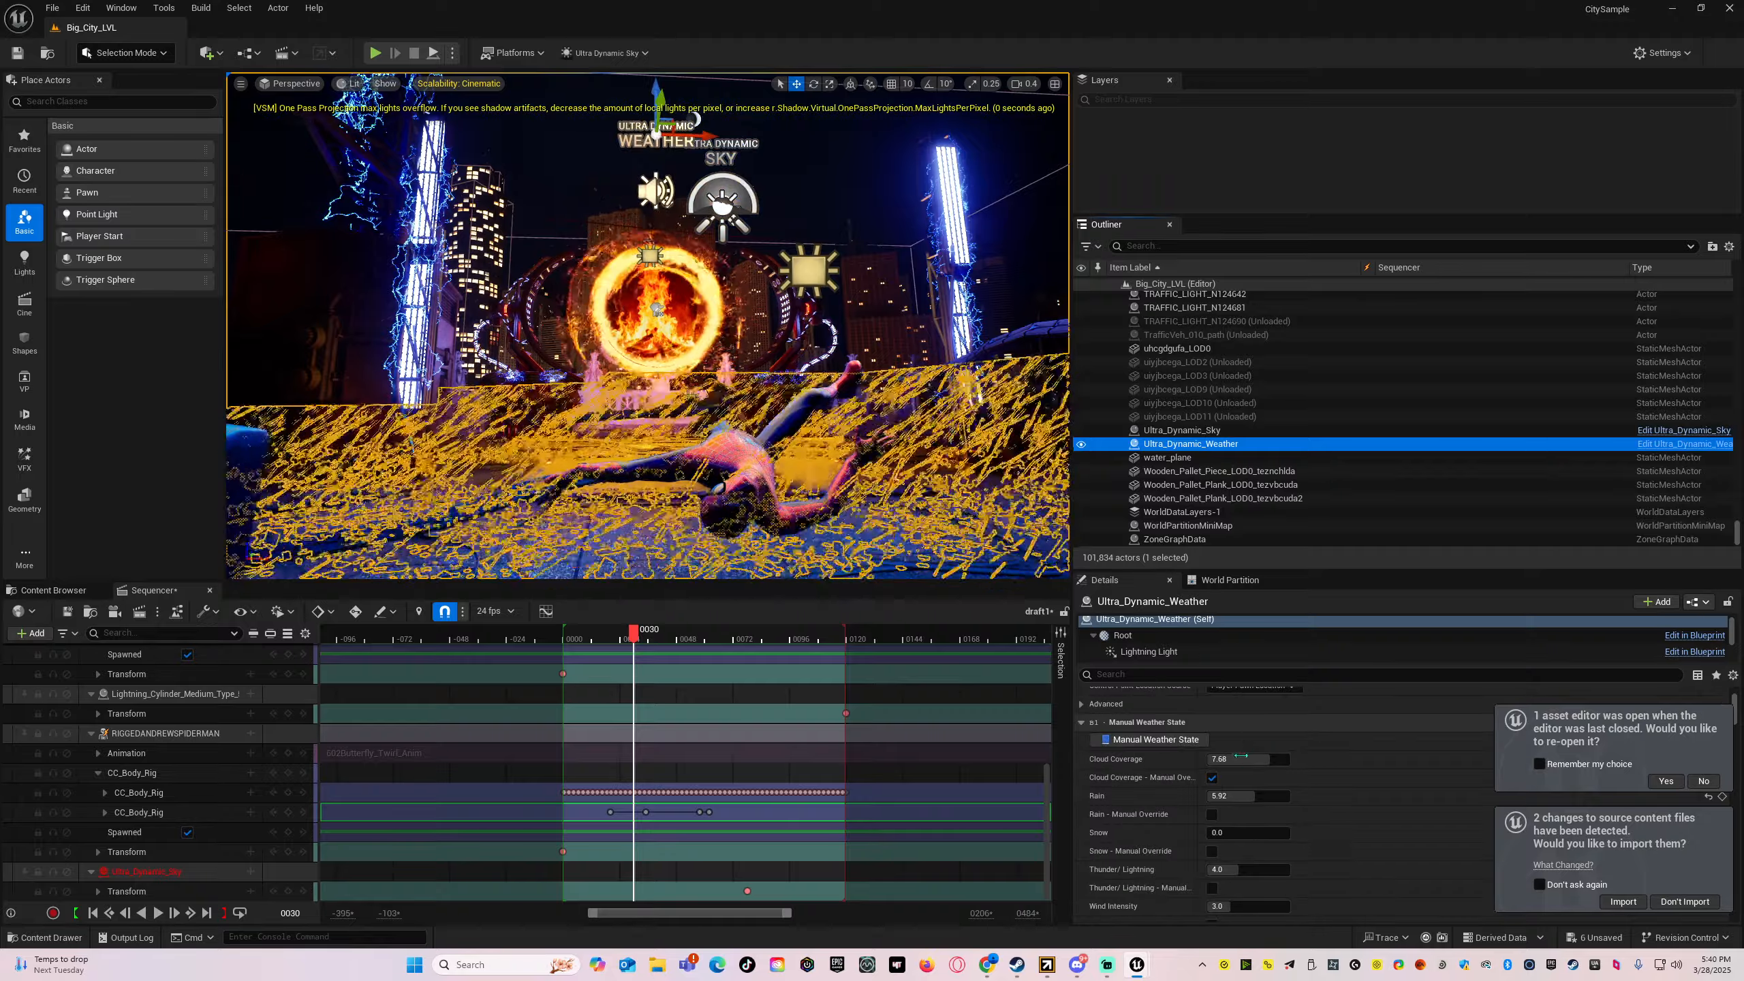
pyautogui.moveTo(1239, 756)
pyautogui.mouseDown()
pyautogui.moveTo(1181, 756)
pyautogui.moveTo(1254, 759)
pyautogui.mouseUp()
# - Filter the Ultra_Dynamic_Sky actor's details by "moon" to reach its Moon settings
pyautogui.click(1171, 675)
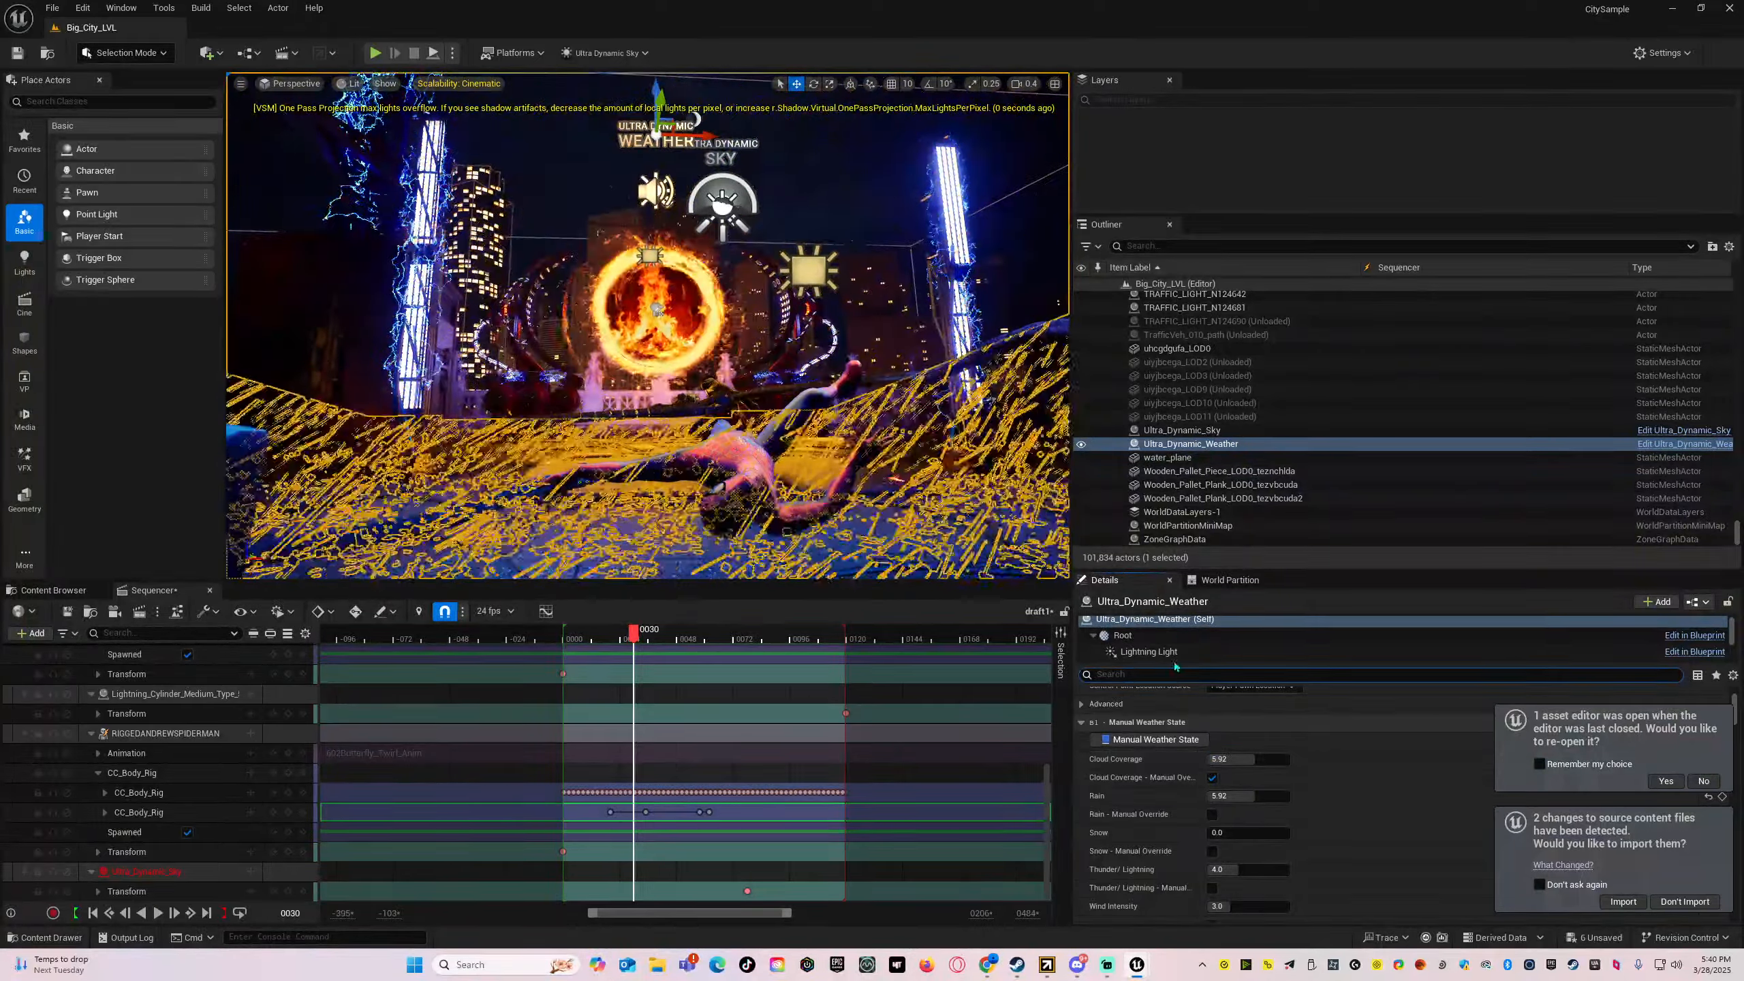
pyautogui.write('moon')
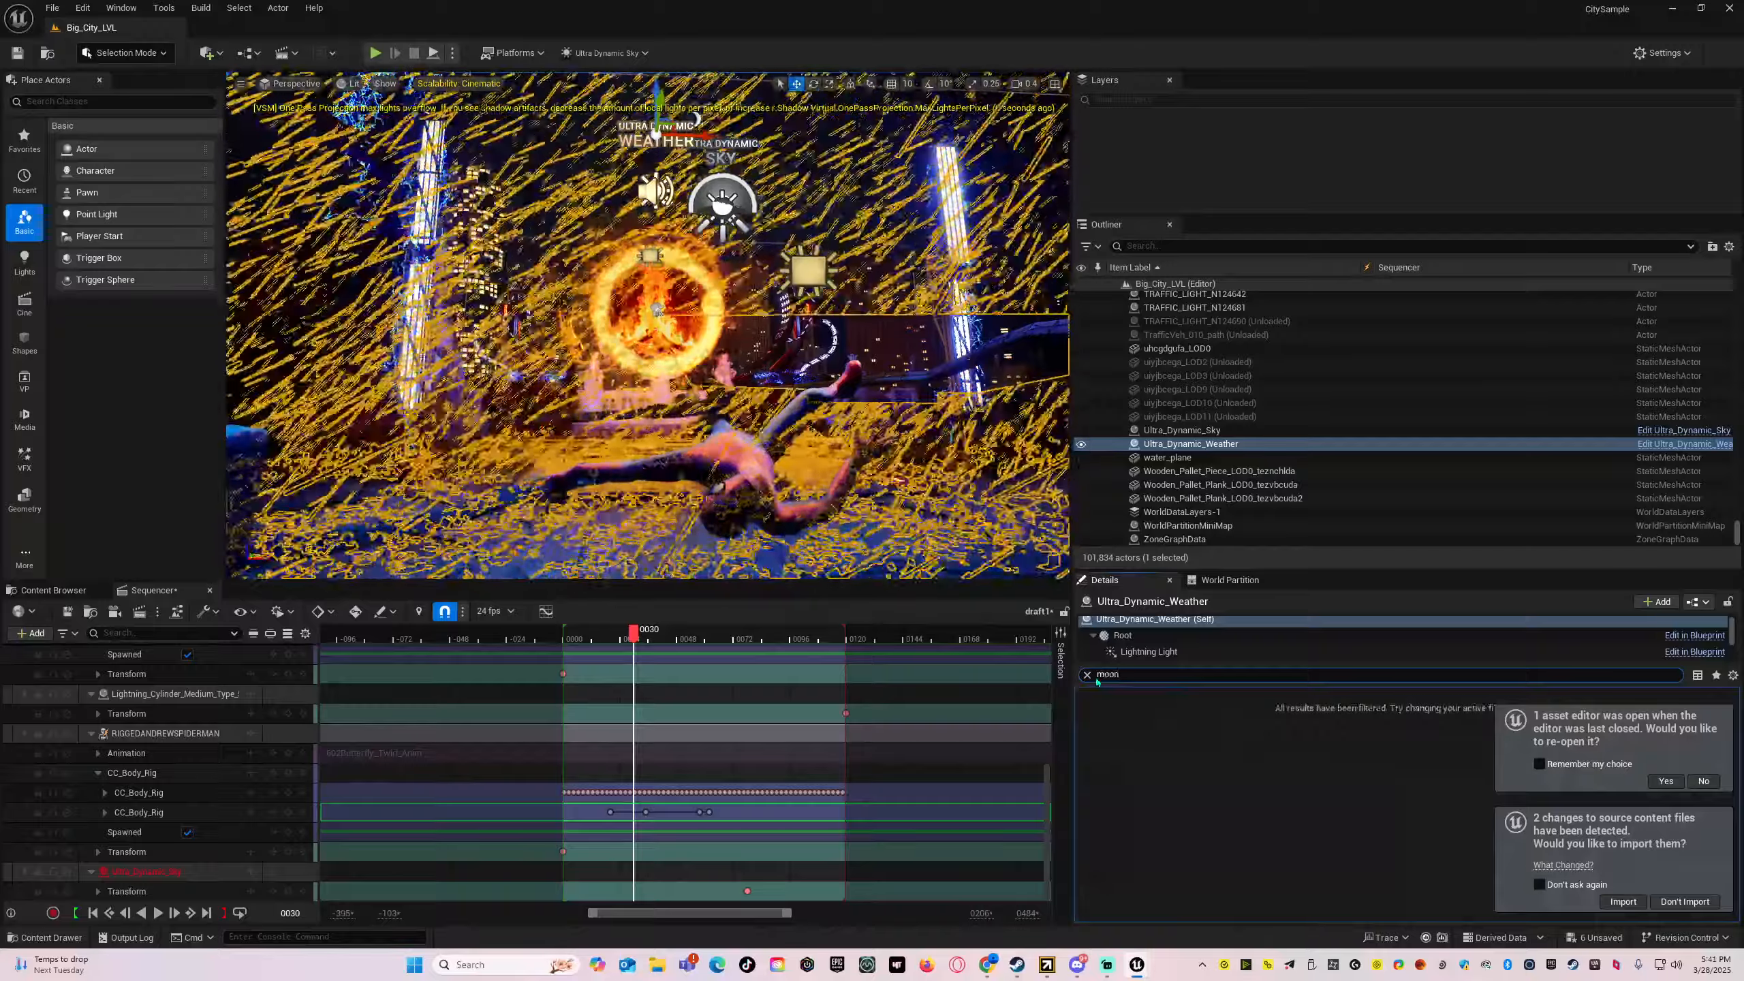
pyautogui.click(1181, 429)
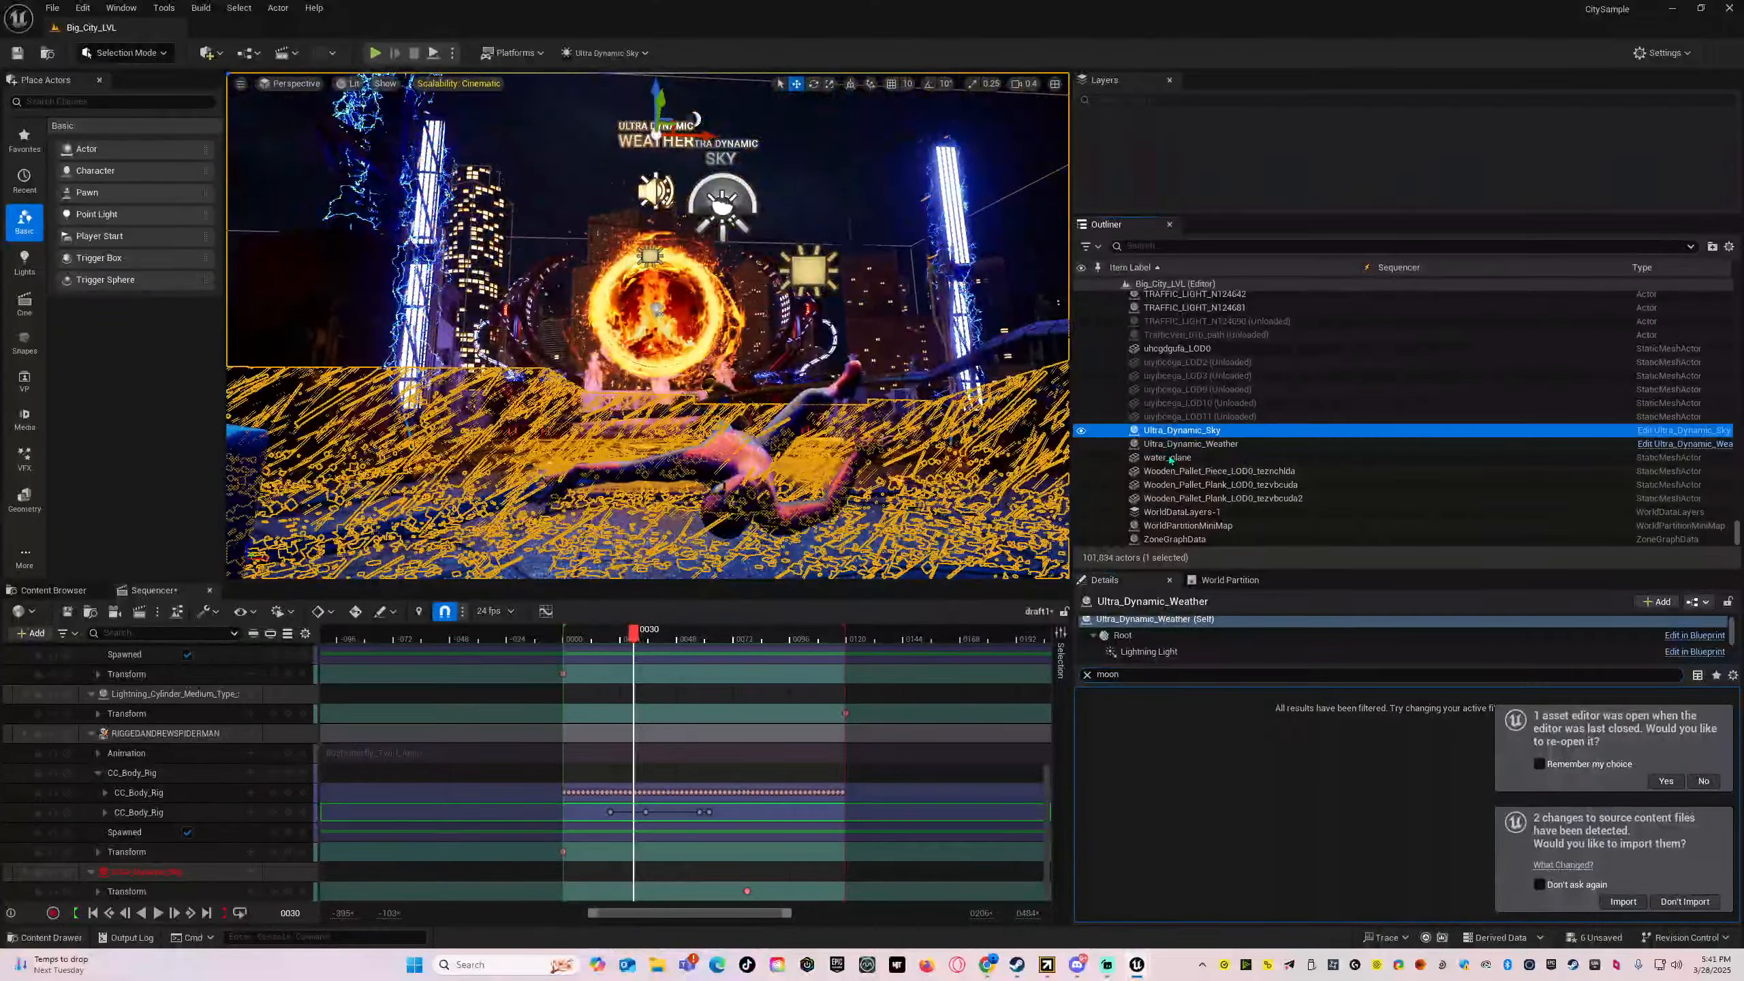
pyautogui.click(1131, 675)
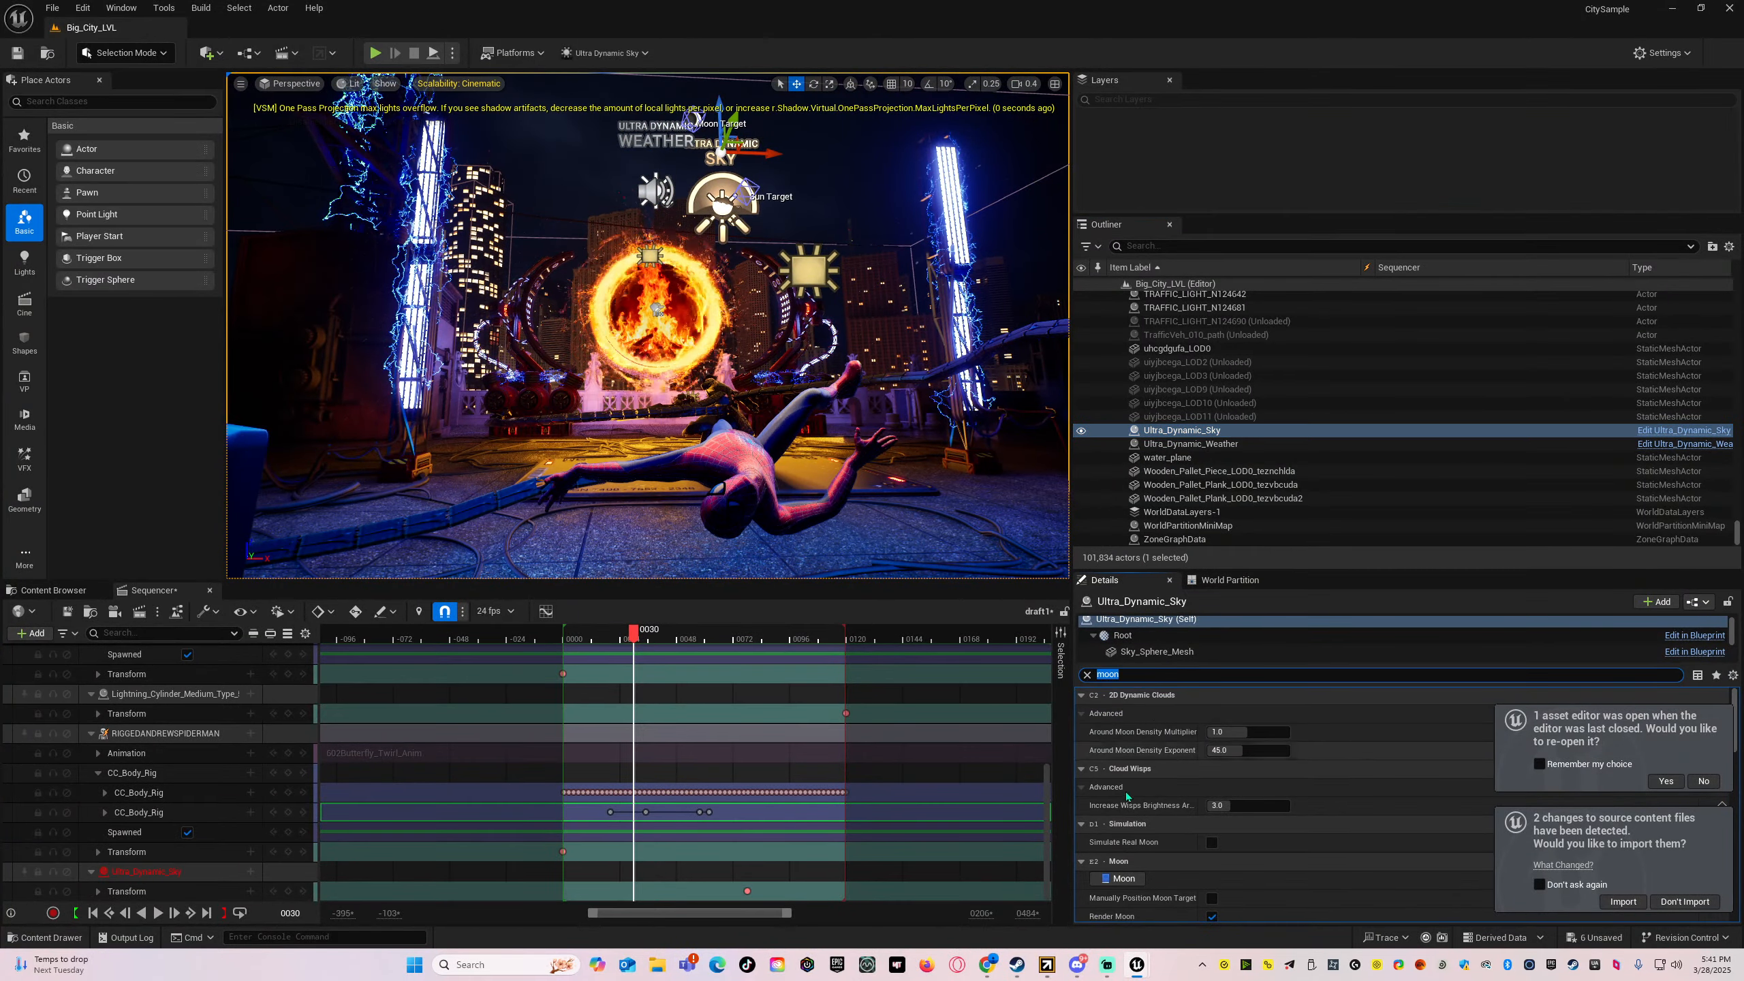
pyautogui.click(1155, 674)
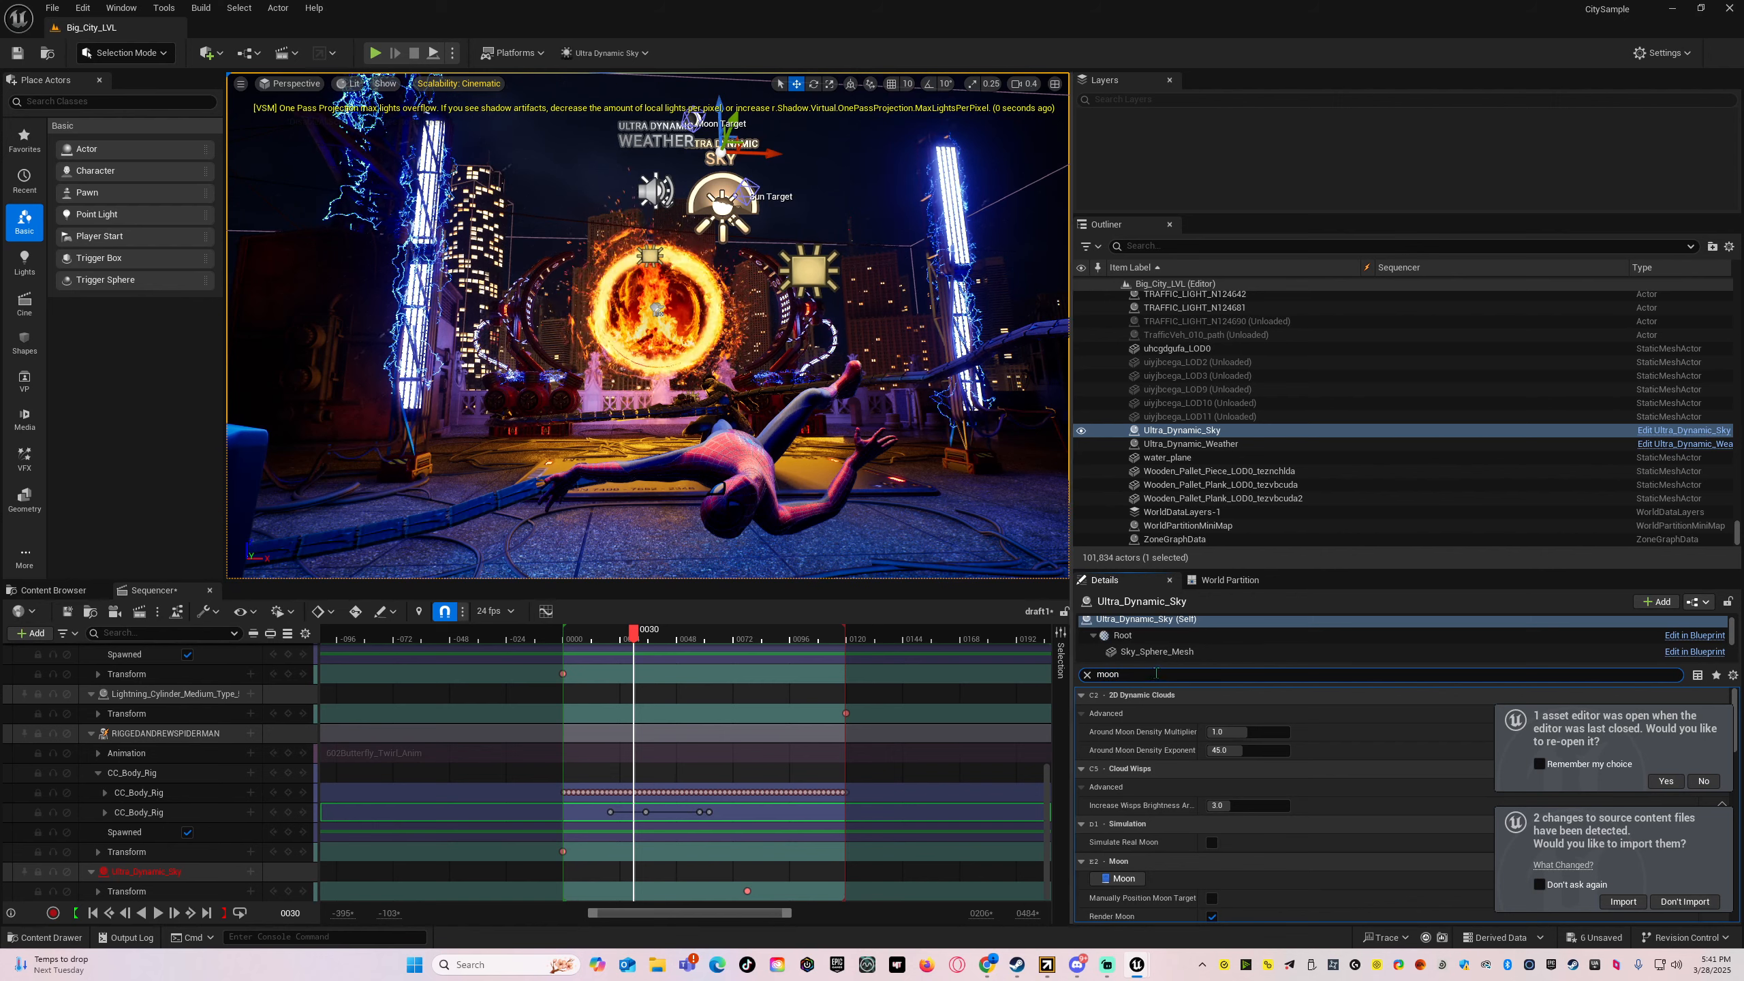
pyautogui.scroll(-3, 1155, 792)
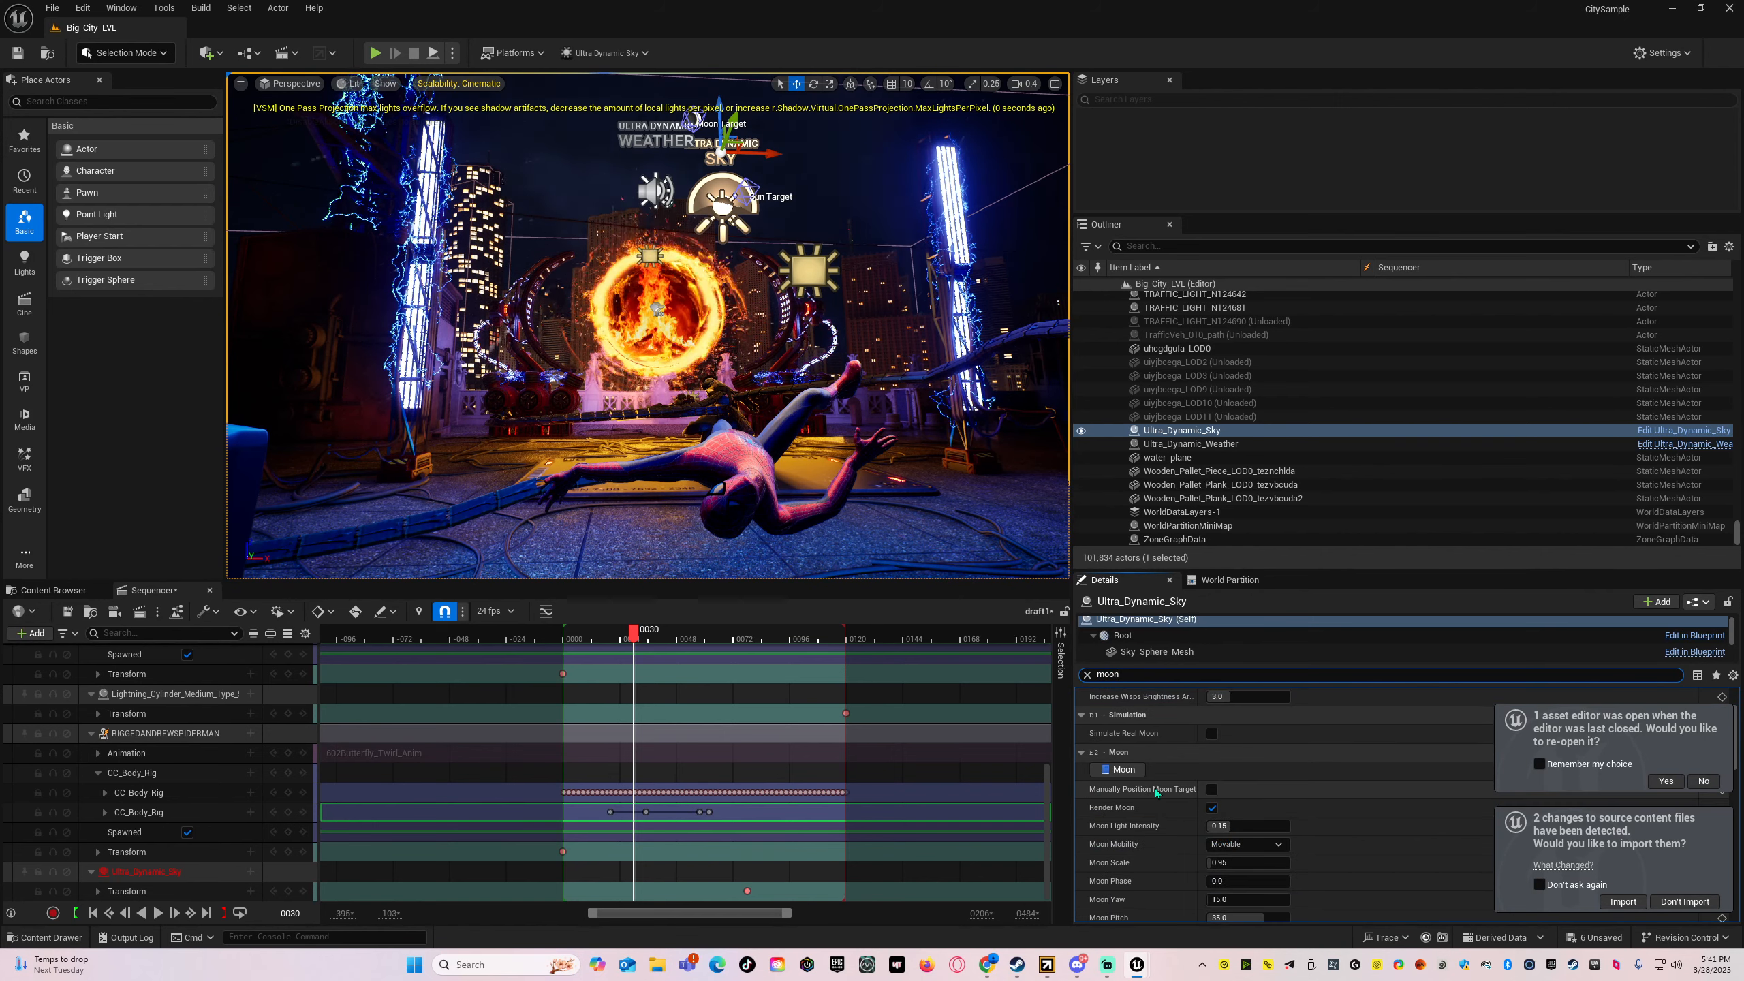
pyautogui.scroll(-1, 1166, 800)
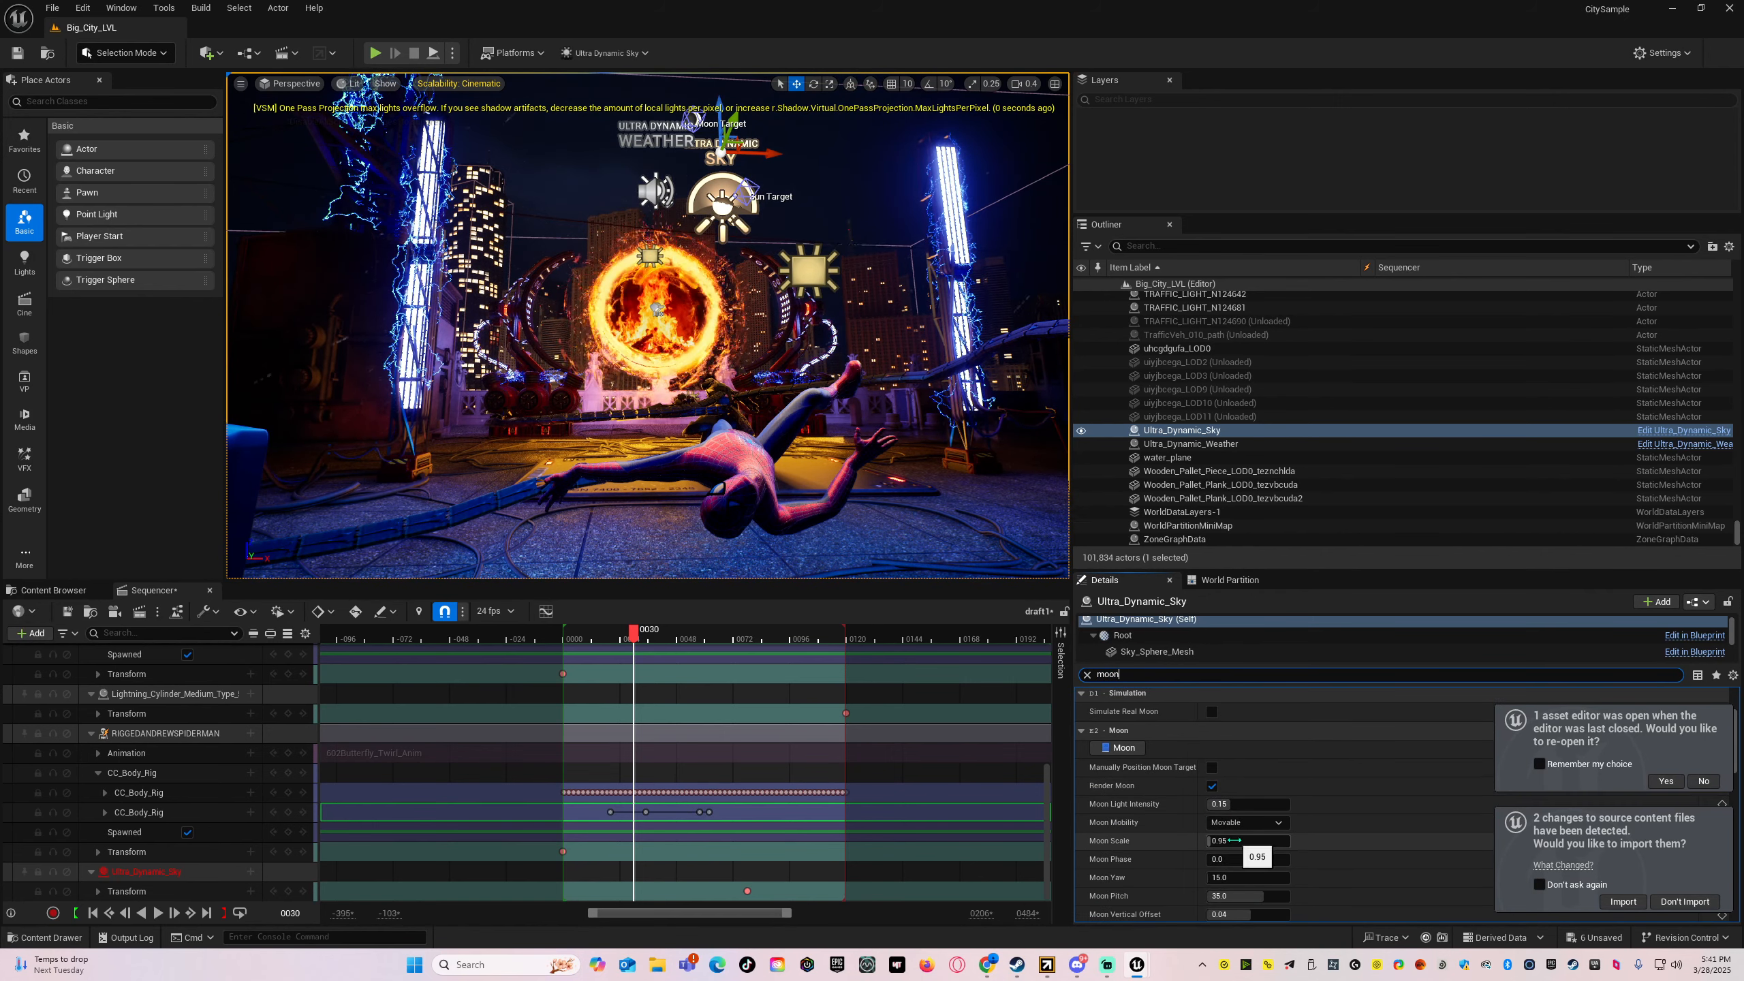
# - Adjust the sky actor's Moon Scale to about 2.95 and its Moon Phase to about 2.13
pyautogui.moveTo(1239, 841); pyautogui.dragTo(1232, 840)
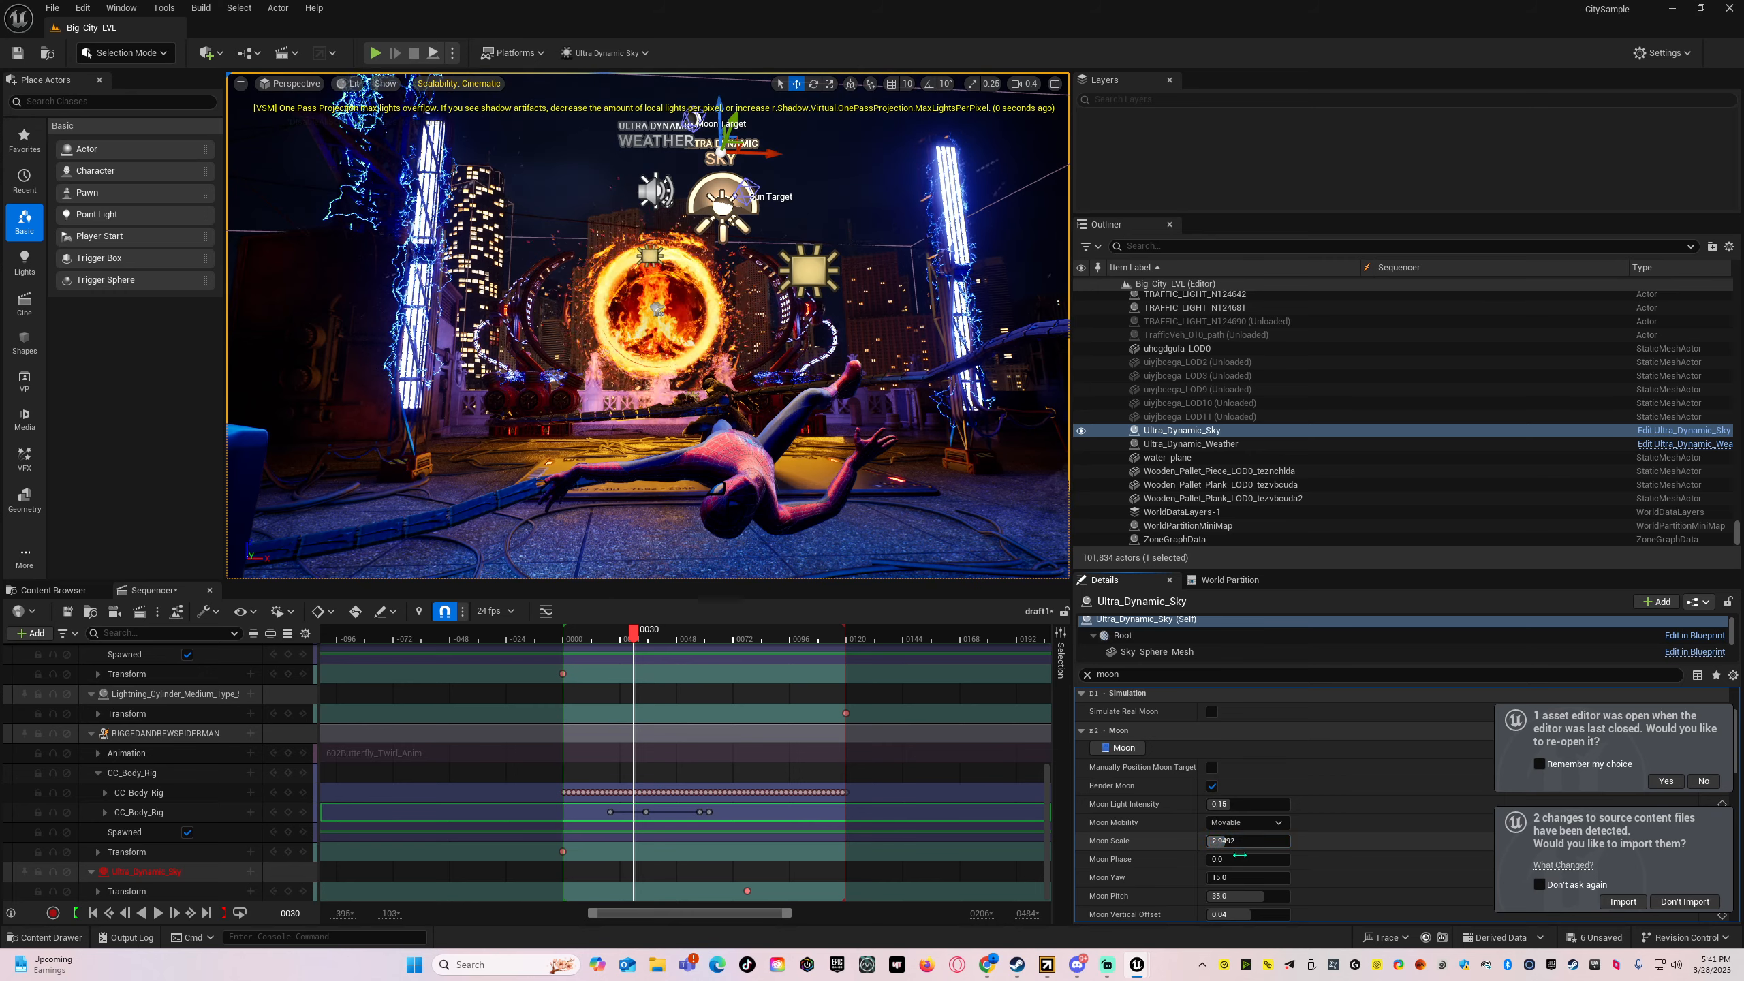
pyautogui.moveTo(888, 443); pyautogui.dragTo(194, 389, button='right')
pyautogui.moveTo(1251, 865); pyautogui.dragTo(1228, 864)
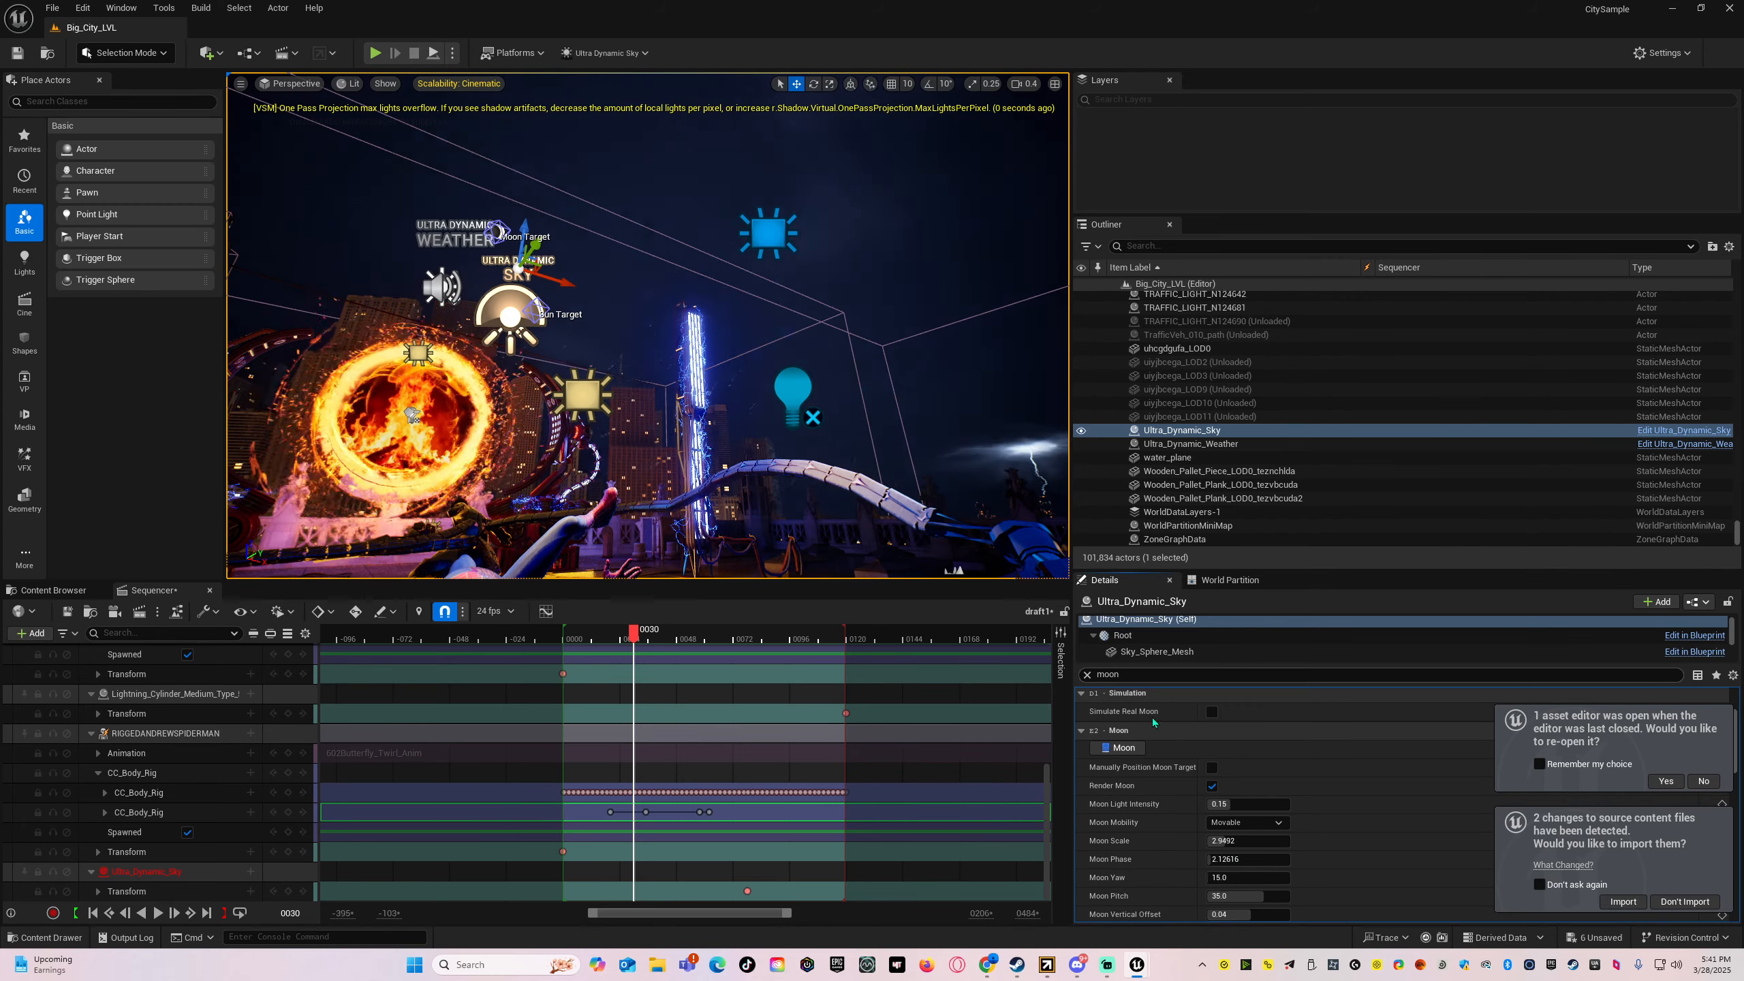
# - Clear the moon filter and set the Ultra_Dynamic_Sky actor's Cloud Coverage to 1.92
pyautogui.scroll(3, 1147, 734)
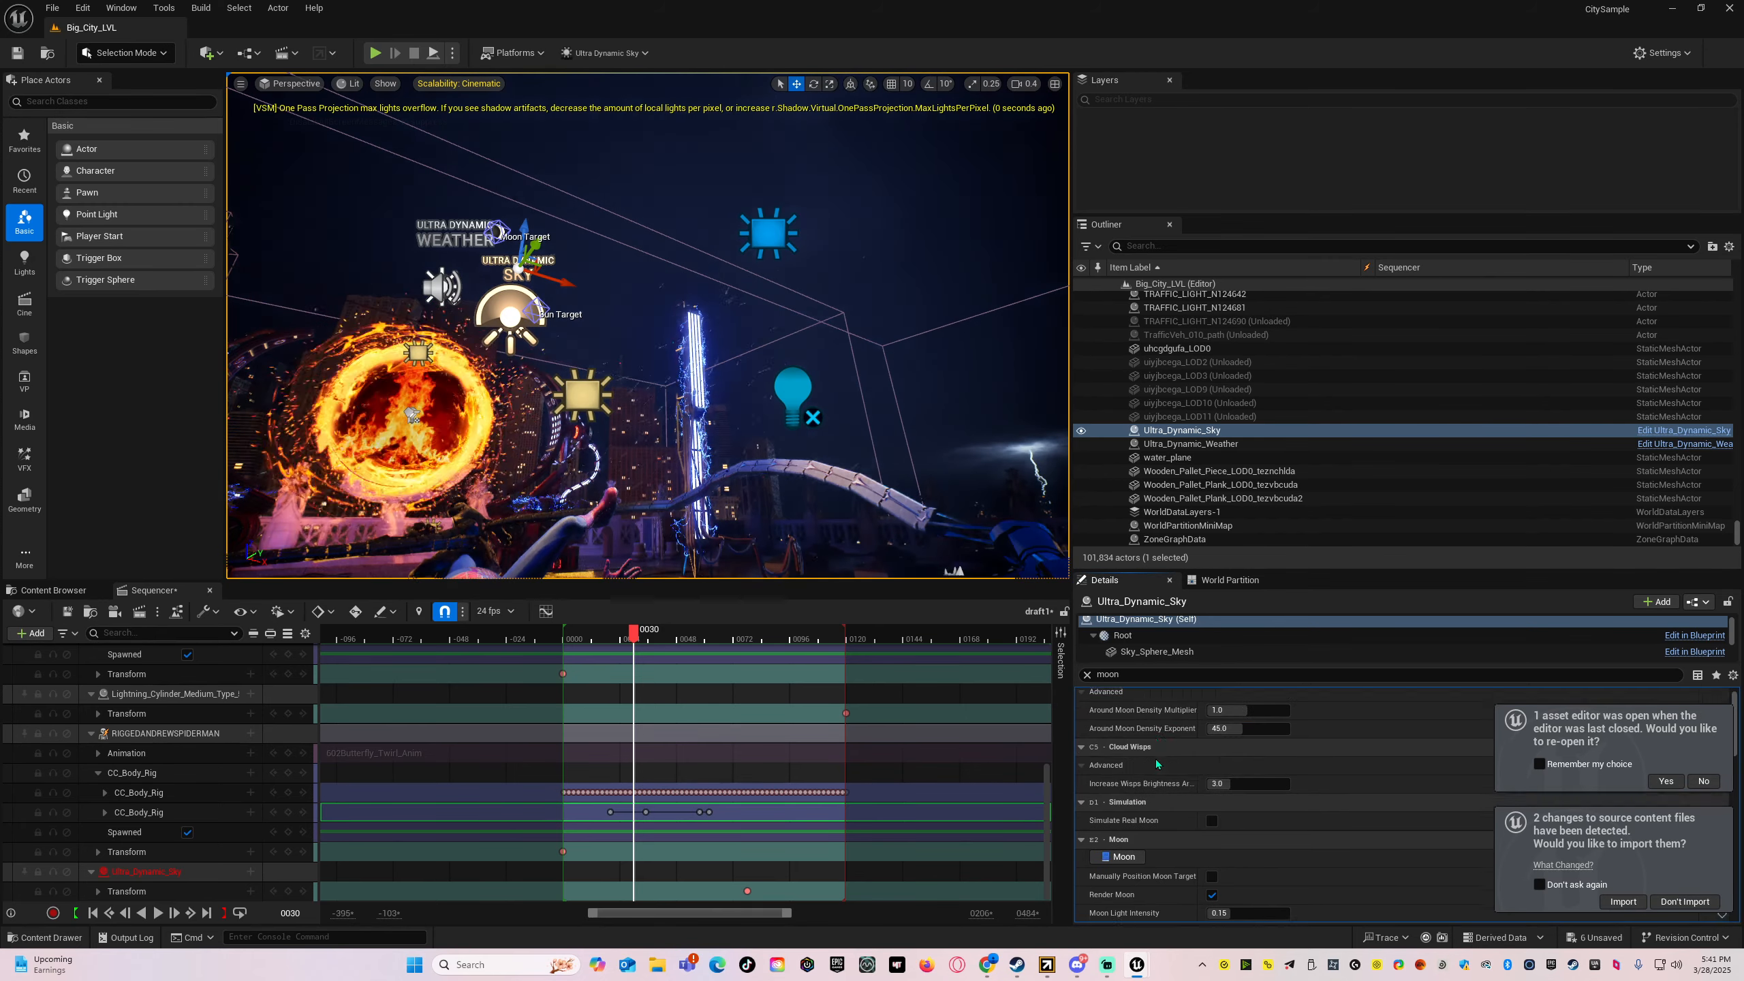
pyautogui.click(1087, 675)
pyautogui.scroll(-1, 1242, 851)
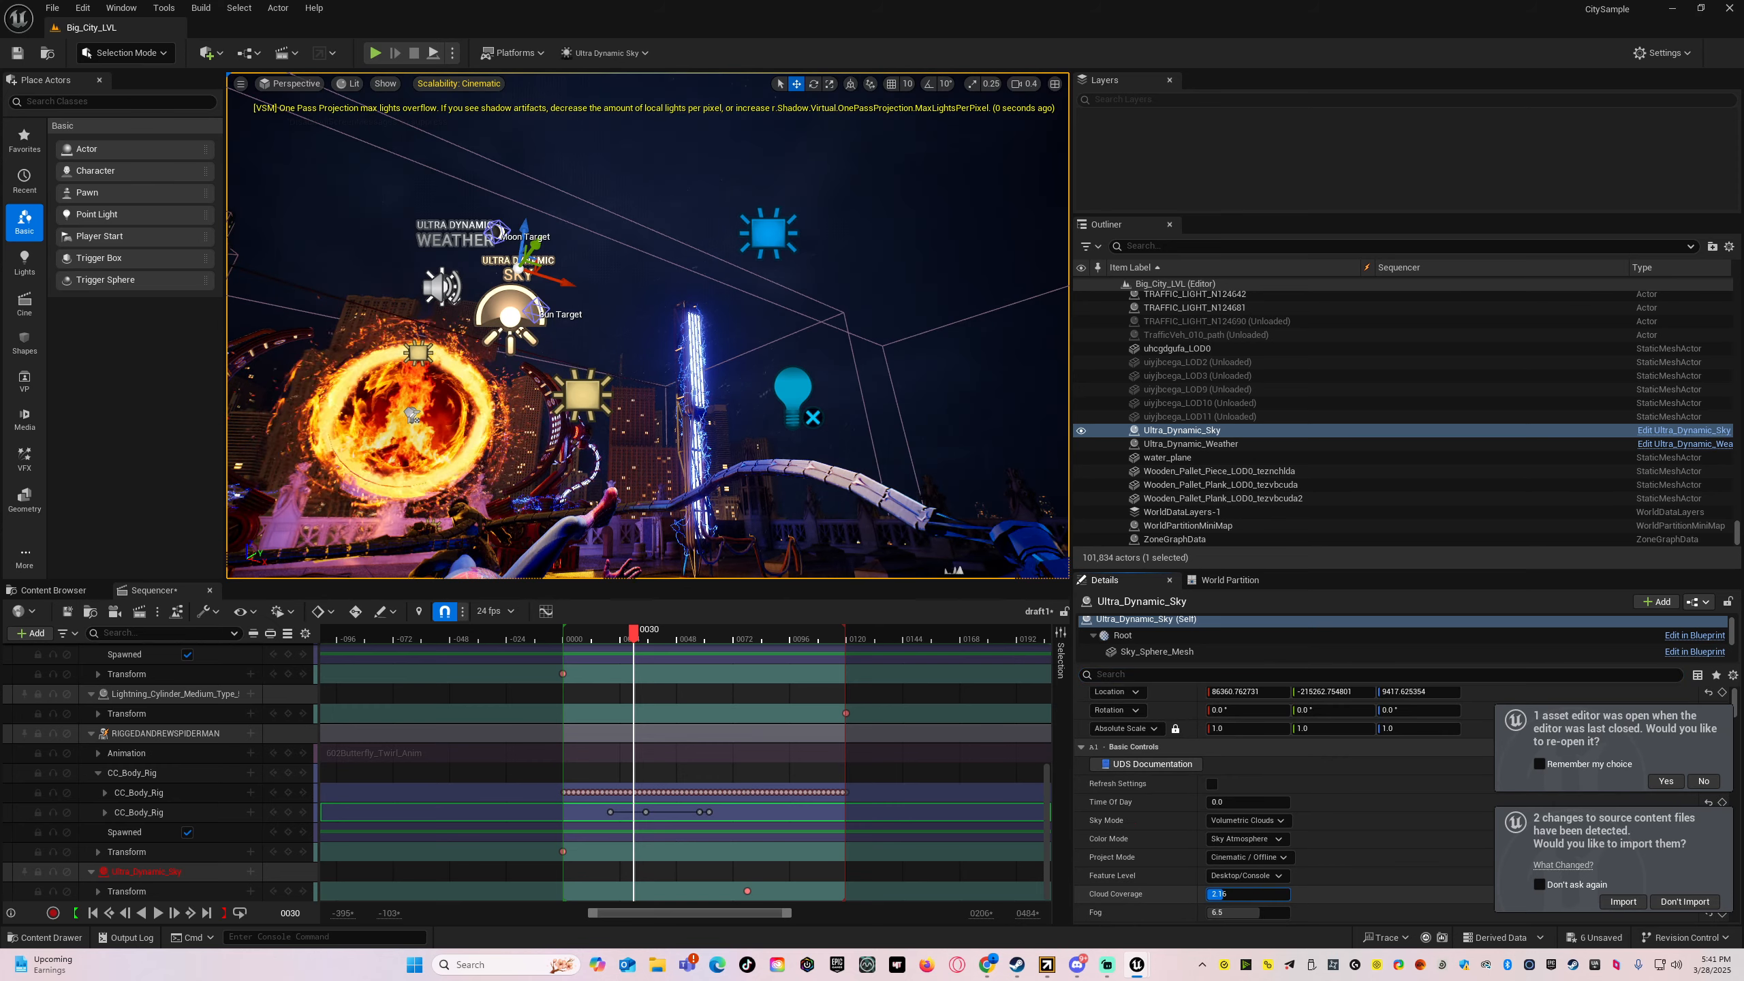
pyautogui.write('1.92')
pyautogui.press('Return')
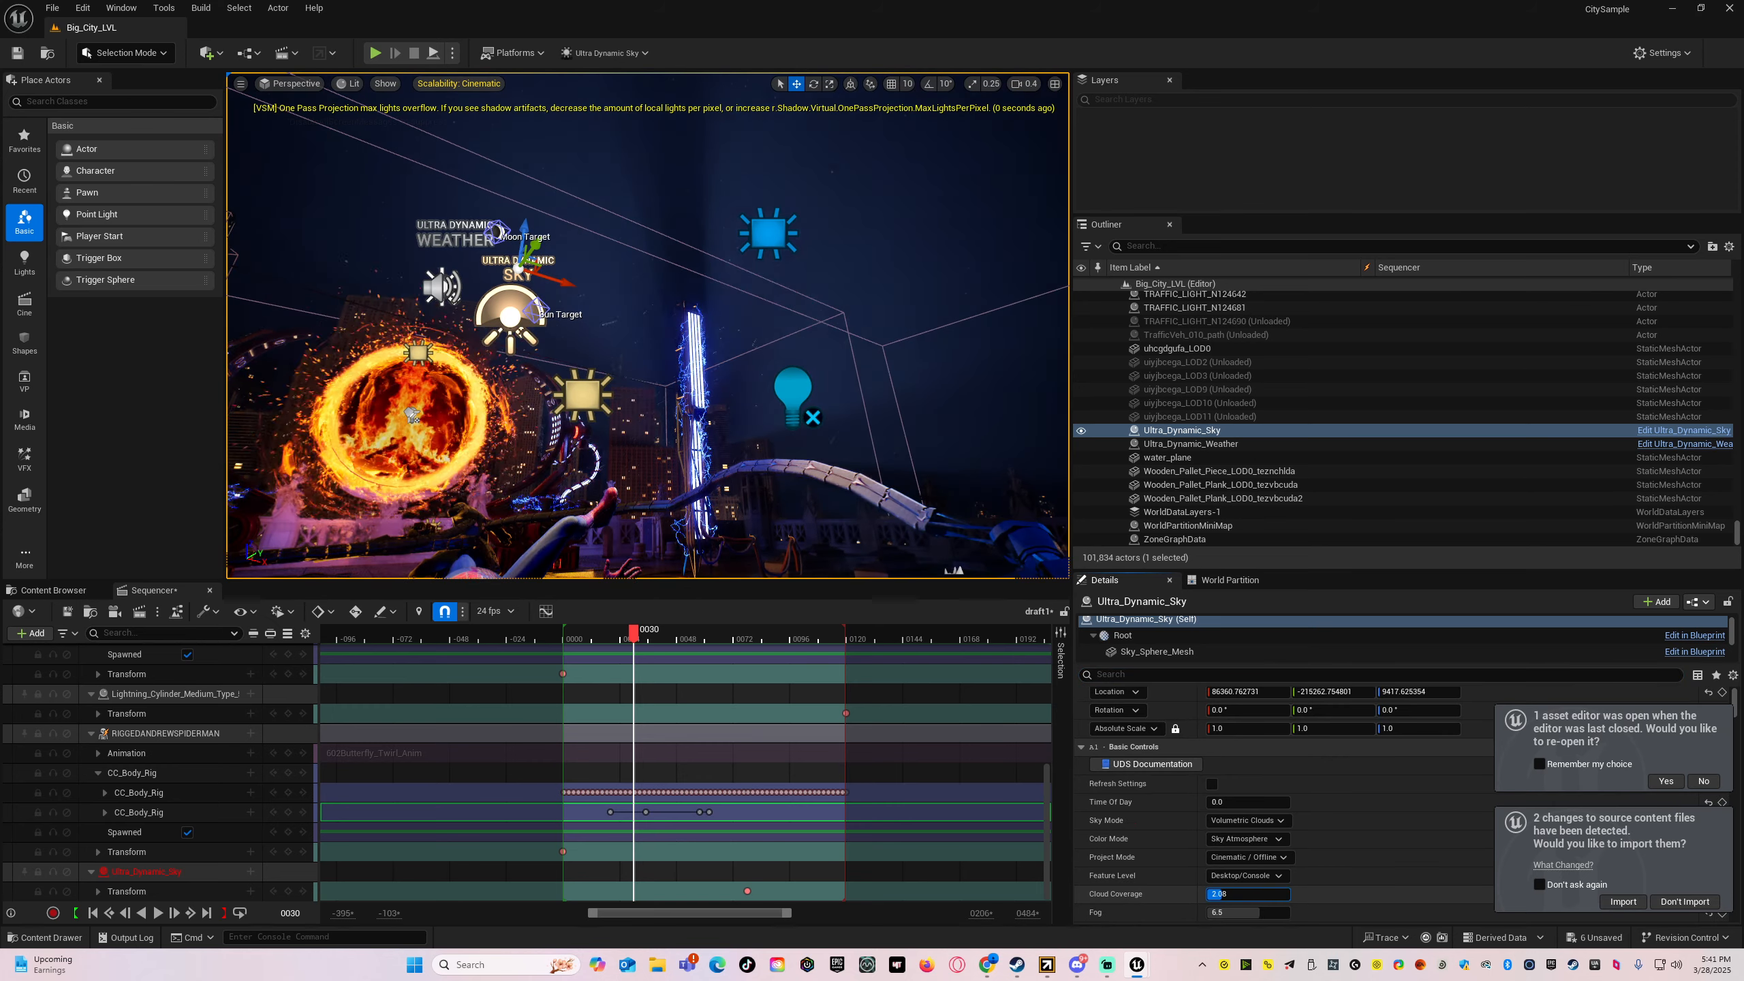
# - Filter the sky actor's details by "moon" again and adjust Moon Yaw to about 75.5 and Moon Pitch to about 75.3
pyautogui.moveTo(837, 561); pyautogui.dragTo(1331, 470, button='right')
pyautogui.scroll(4, 838, 560)
pyautogui.scroll(2, 838, 560)
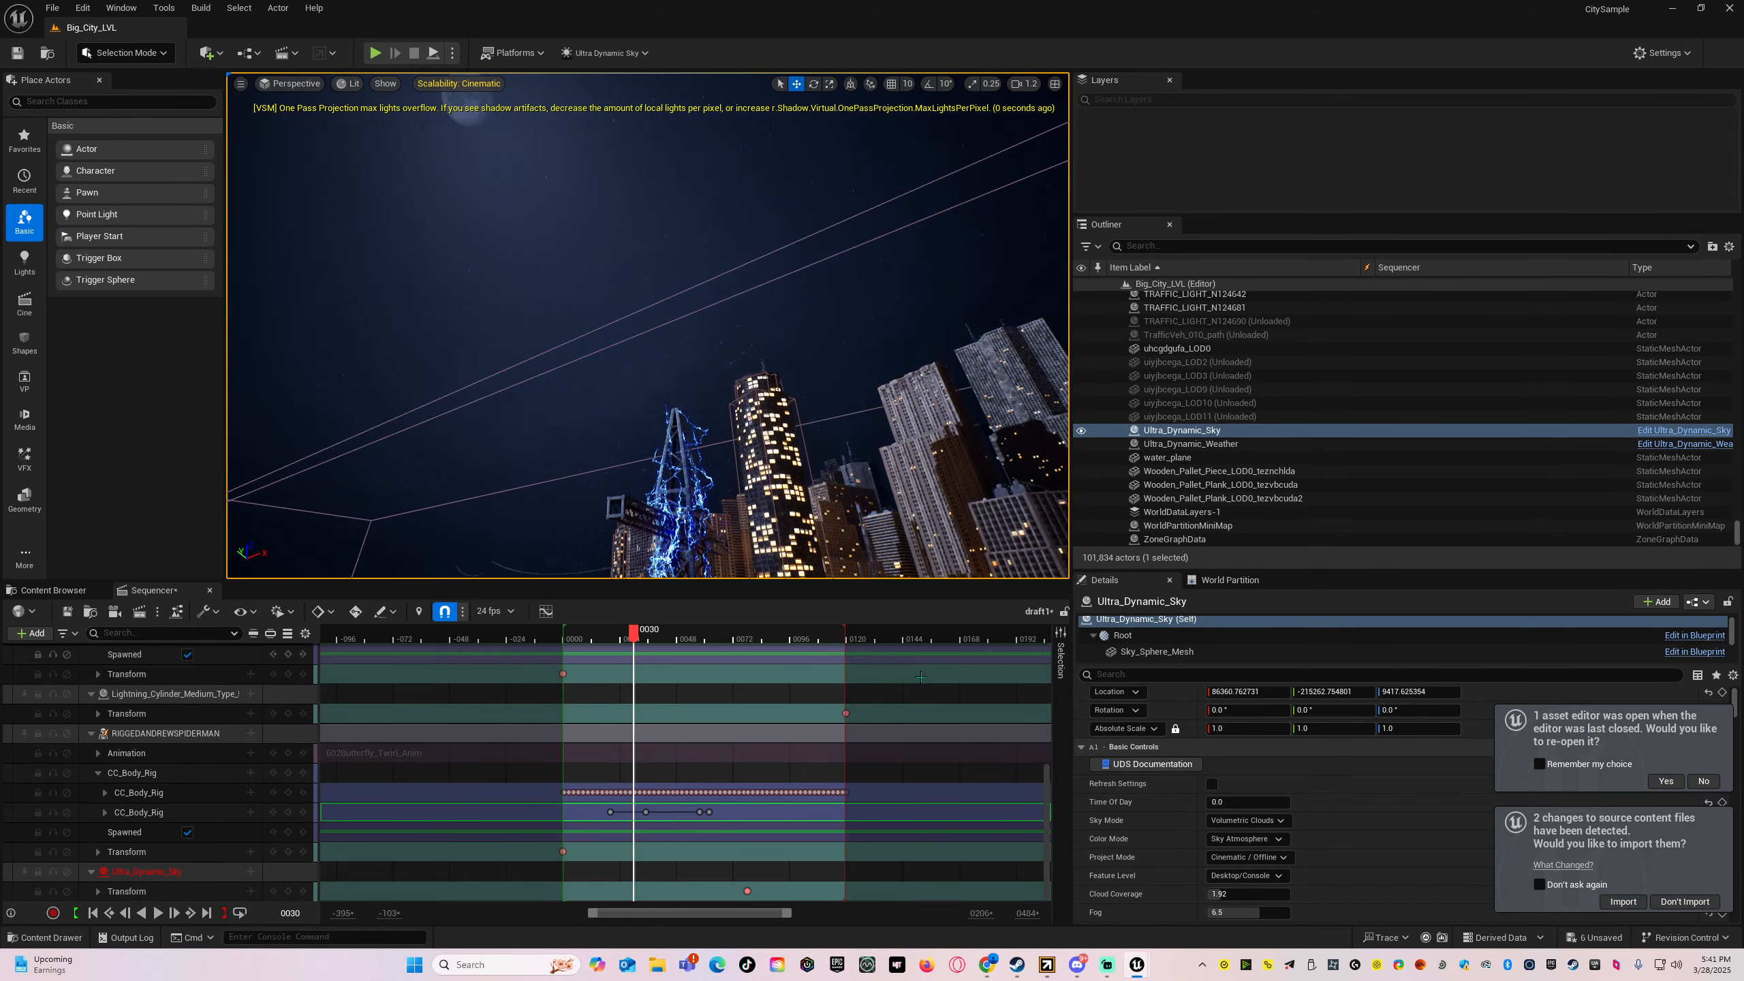
pyautogui.click(1132, 670)
pyautogui.write('moon')
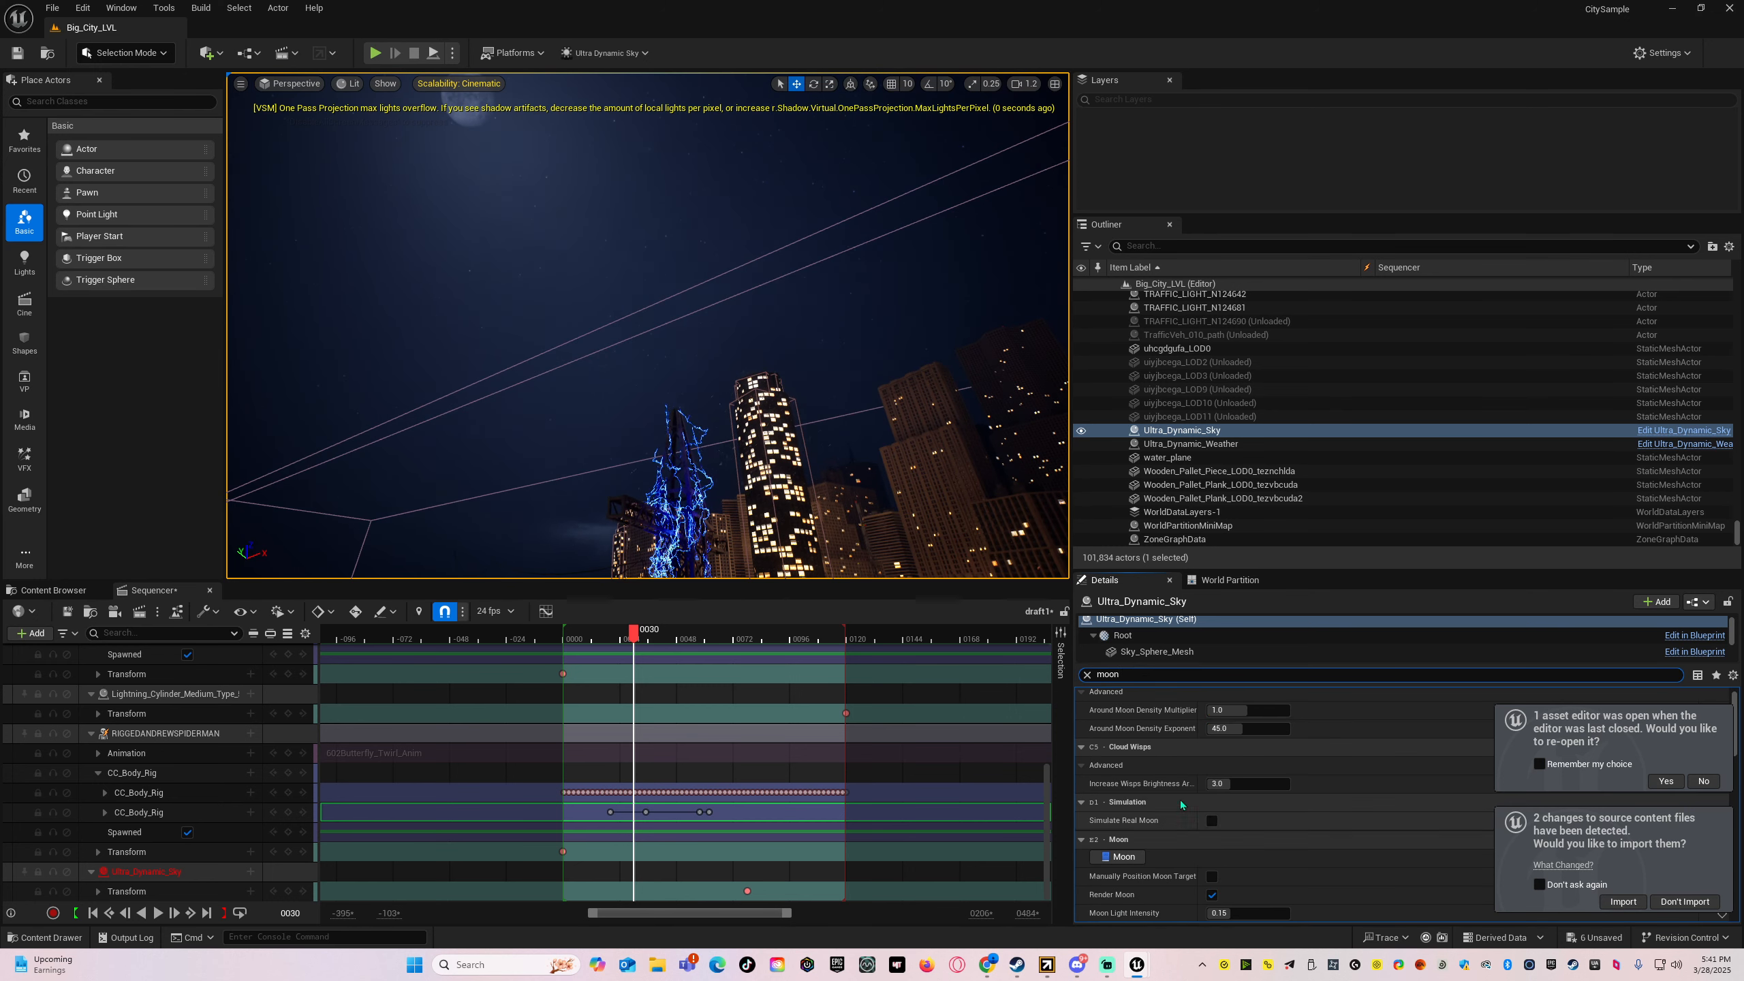
pyautogui.scroll(-5, 1180, 805)
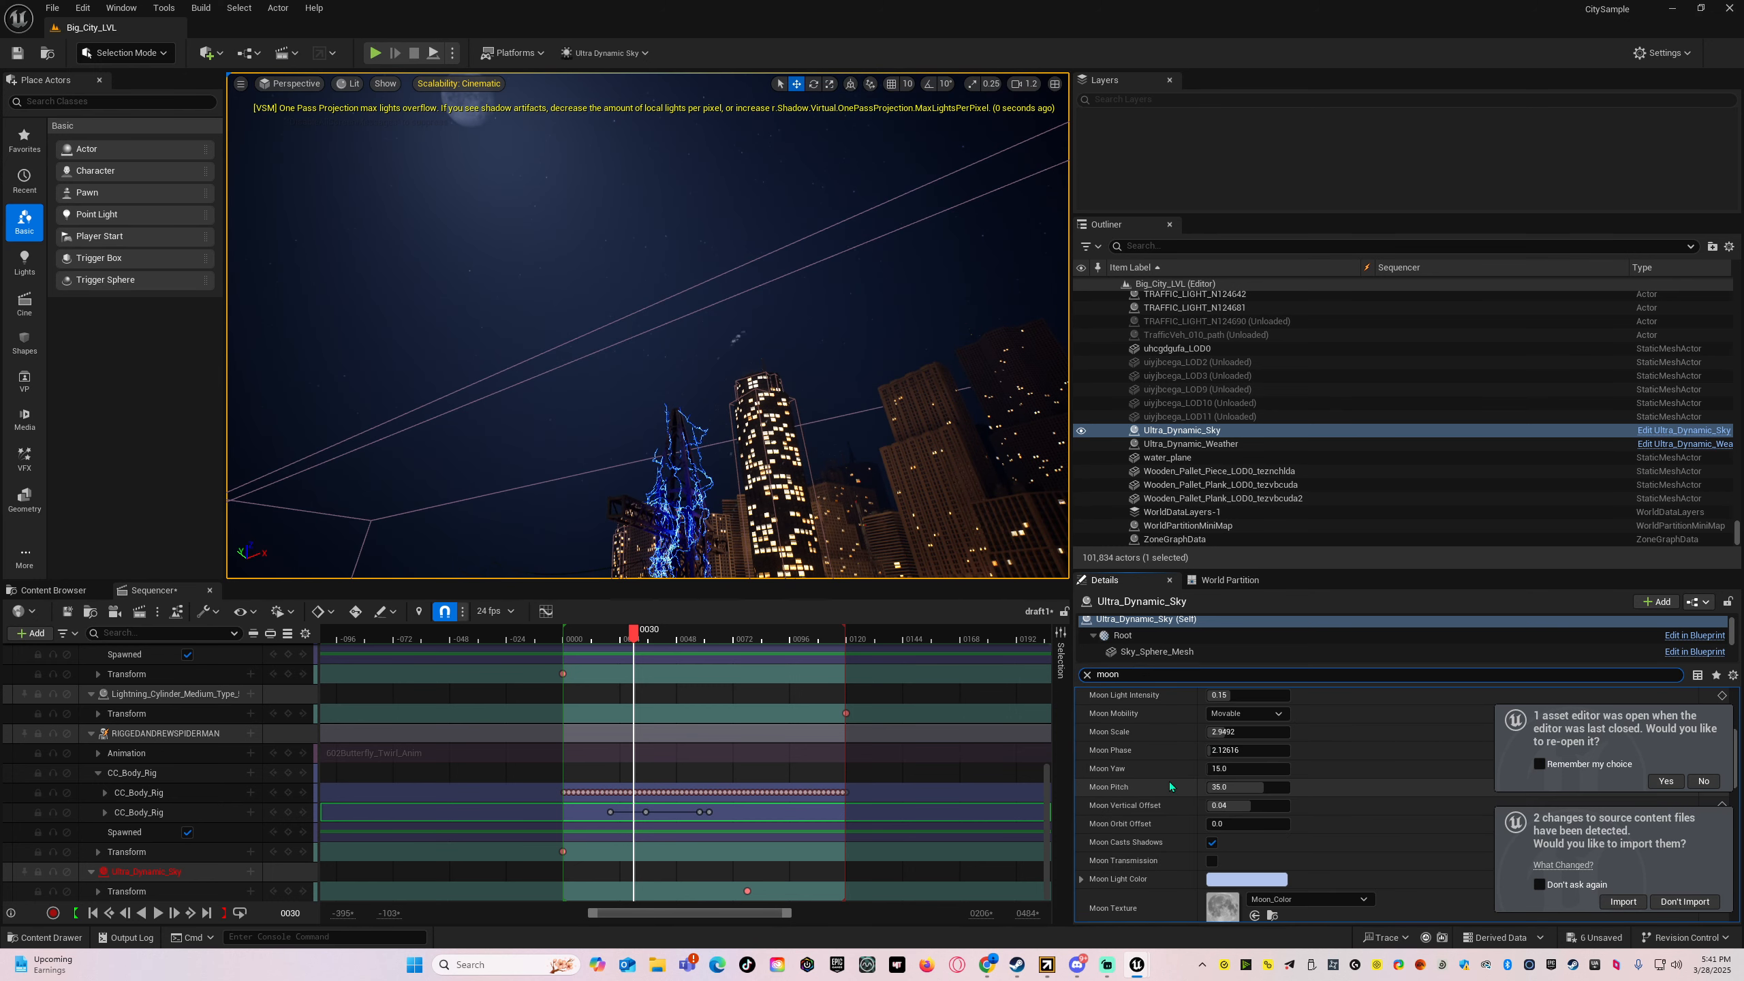
pyautogui.moveTo(1217, 790); pyautogui.dragTo(1280, 809)
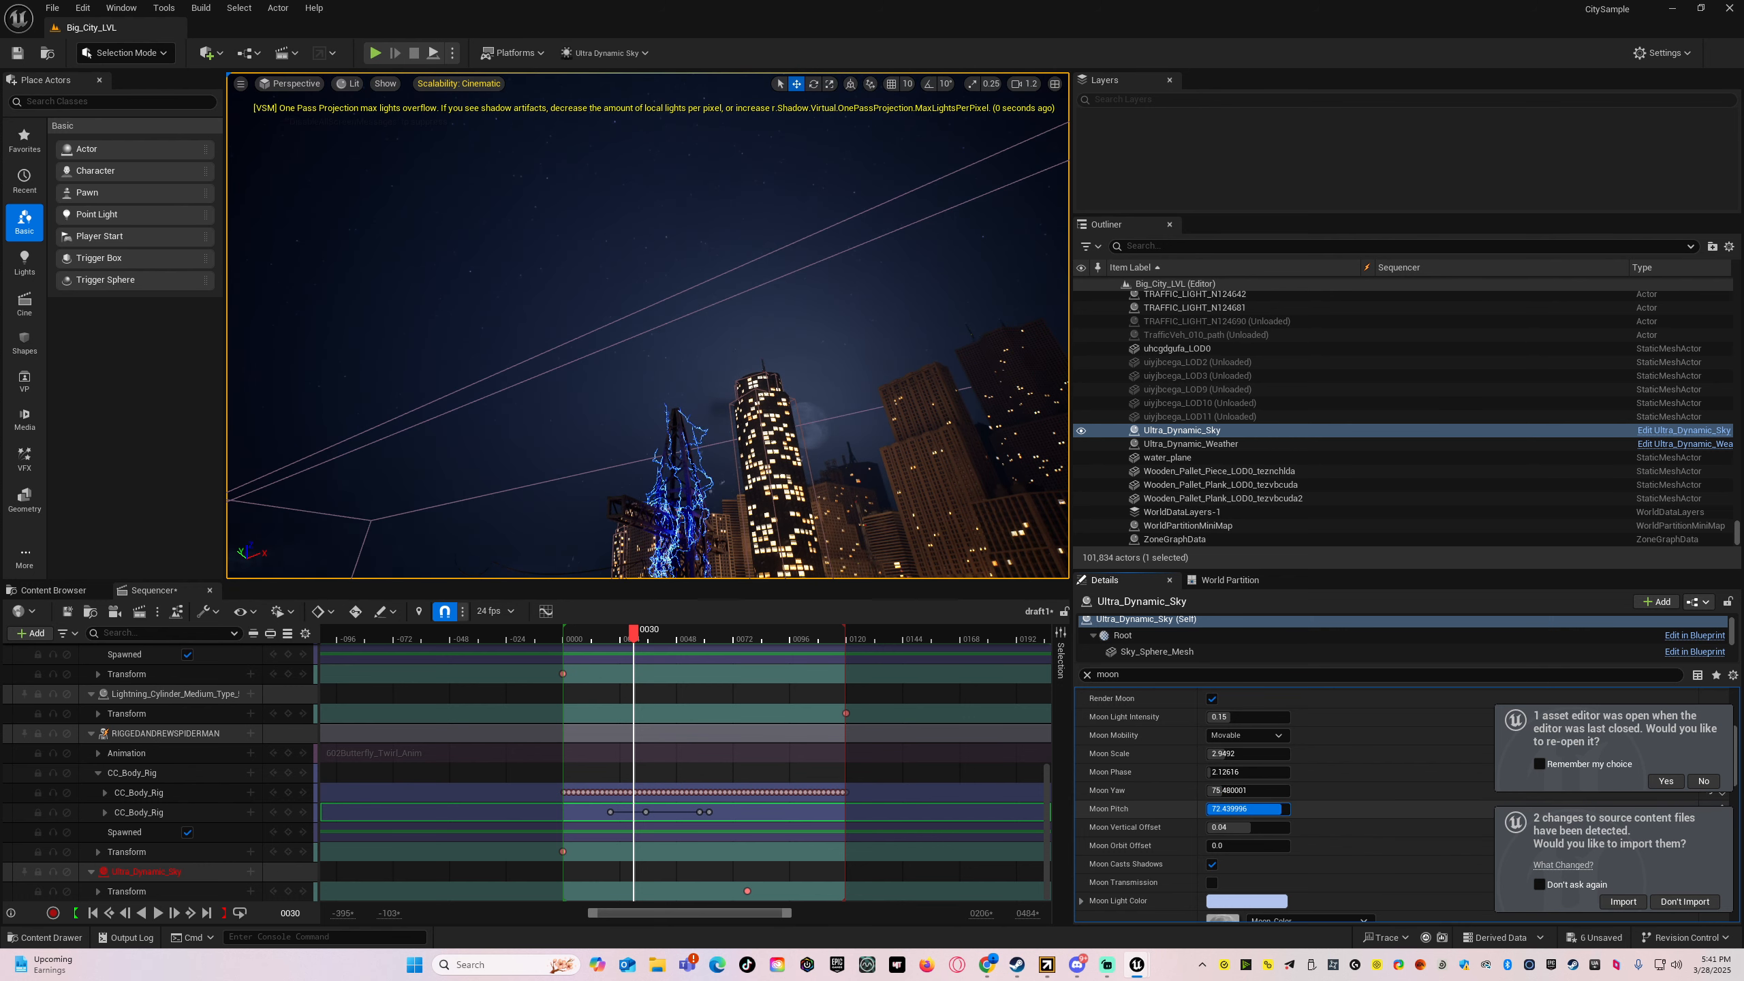
# - Refine the moon above the skyline with Yaw about 81.2, Phase 0, Scale about 2.38 and Light Intensity about 0.2
pyautogui.moveTo(858, 412); pyautogui.dragTo(1067, 560, button='right')
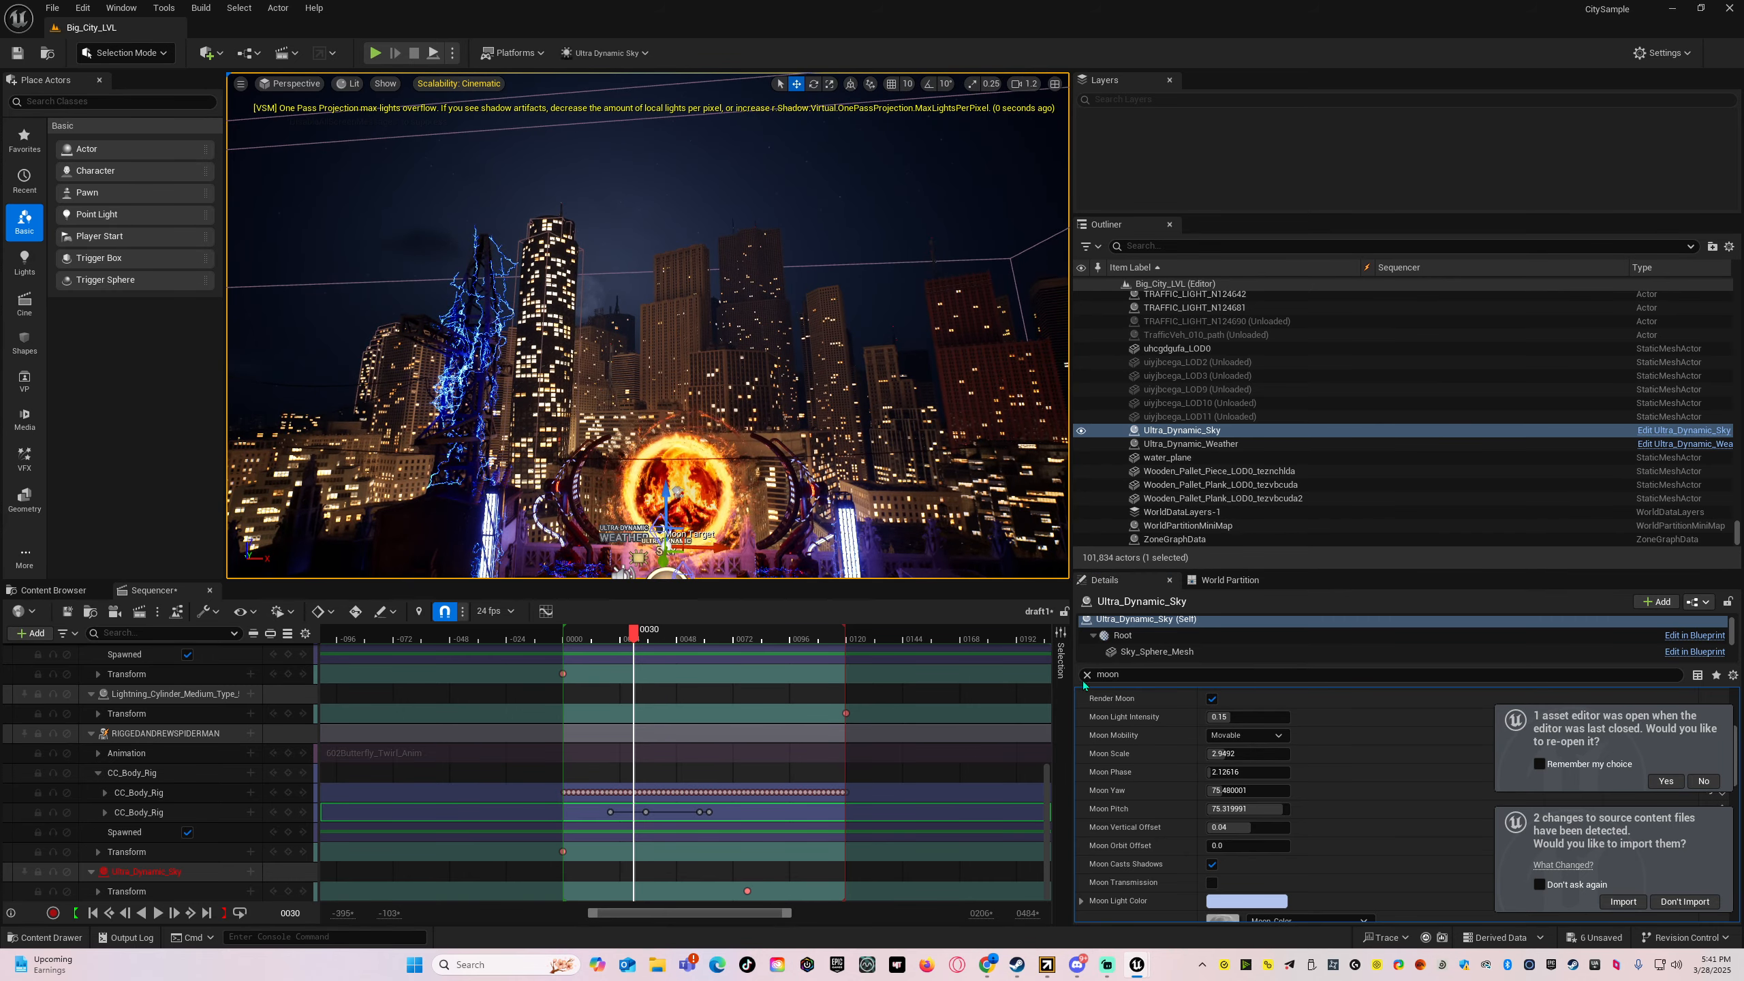
pyautogui.moveTo(1215, 790)
pyautogui.mouseDown()
pyautogui.moveTo(1245, 790)
pyautogui.moveTo(1228, 790)
pyautogui.moveTo(1243, 772)
pyautogui.moveTo(1206, 772)
pyautogui.mouseUp()
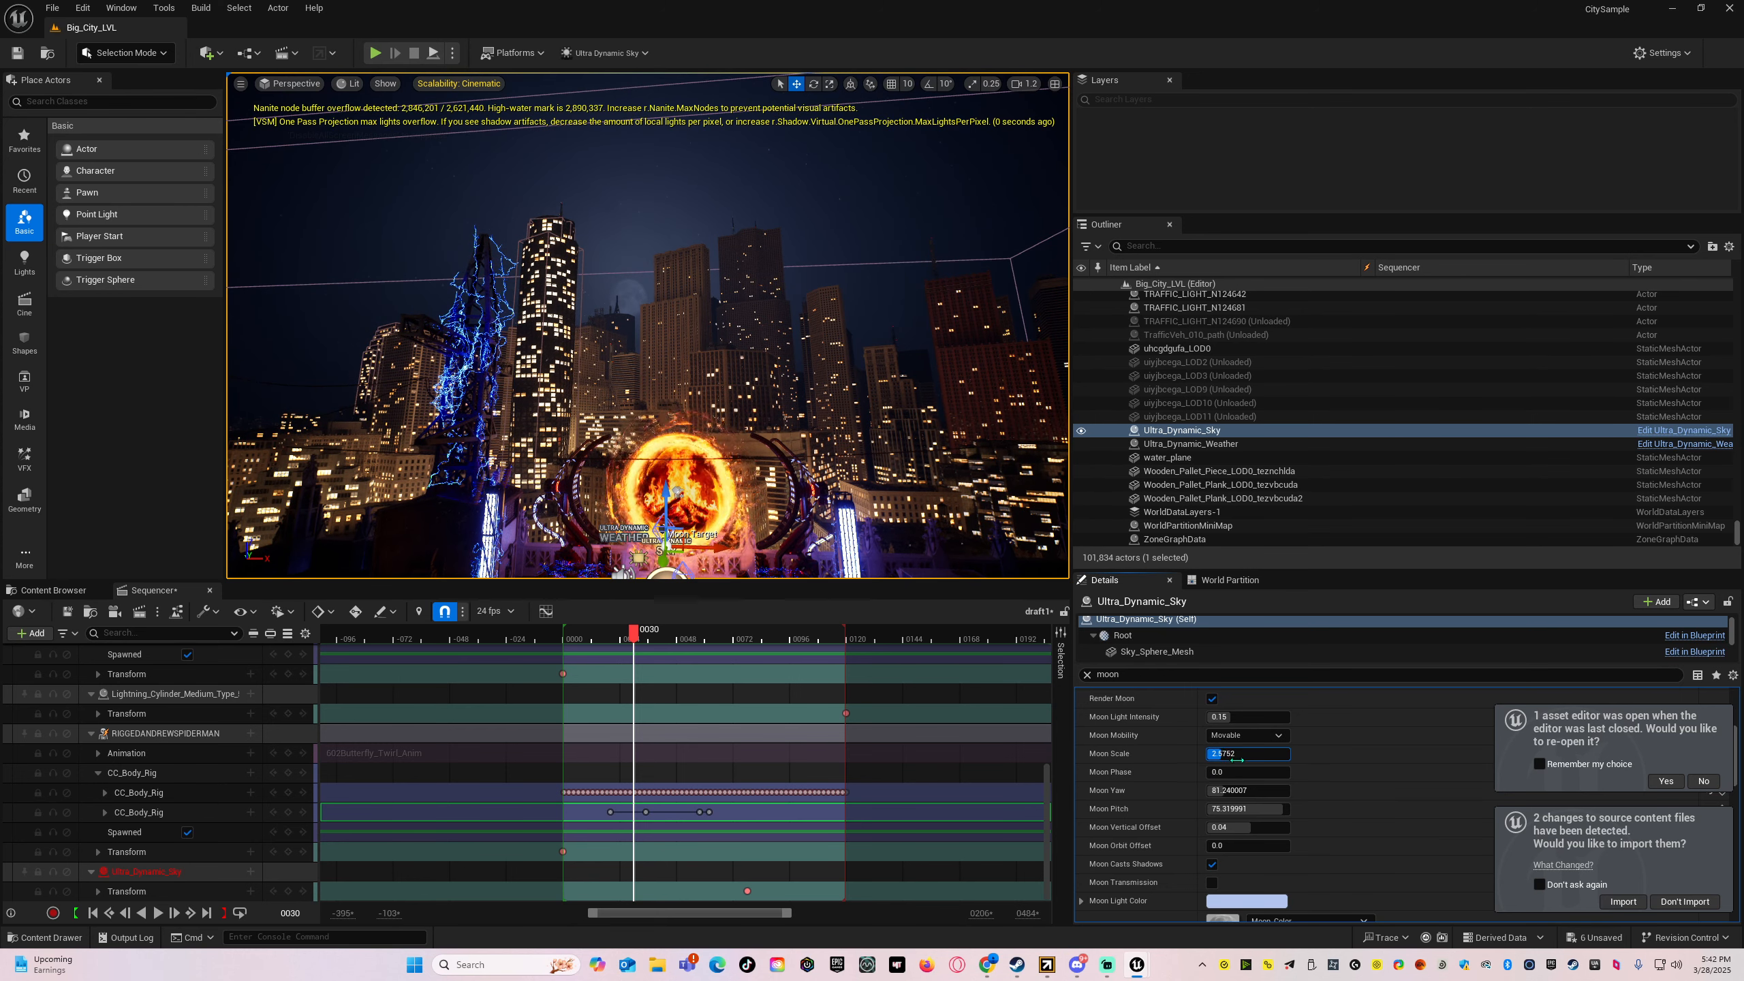
pyautogui.moveTo(1236, 717); pyautogui.dragTo(1247, 717)
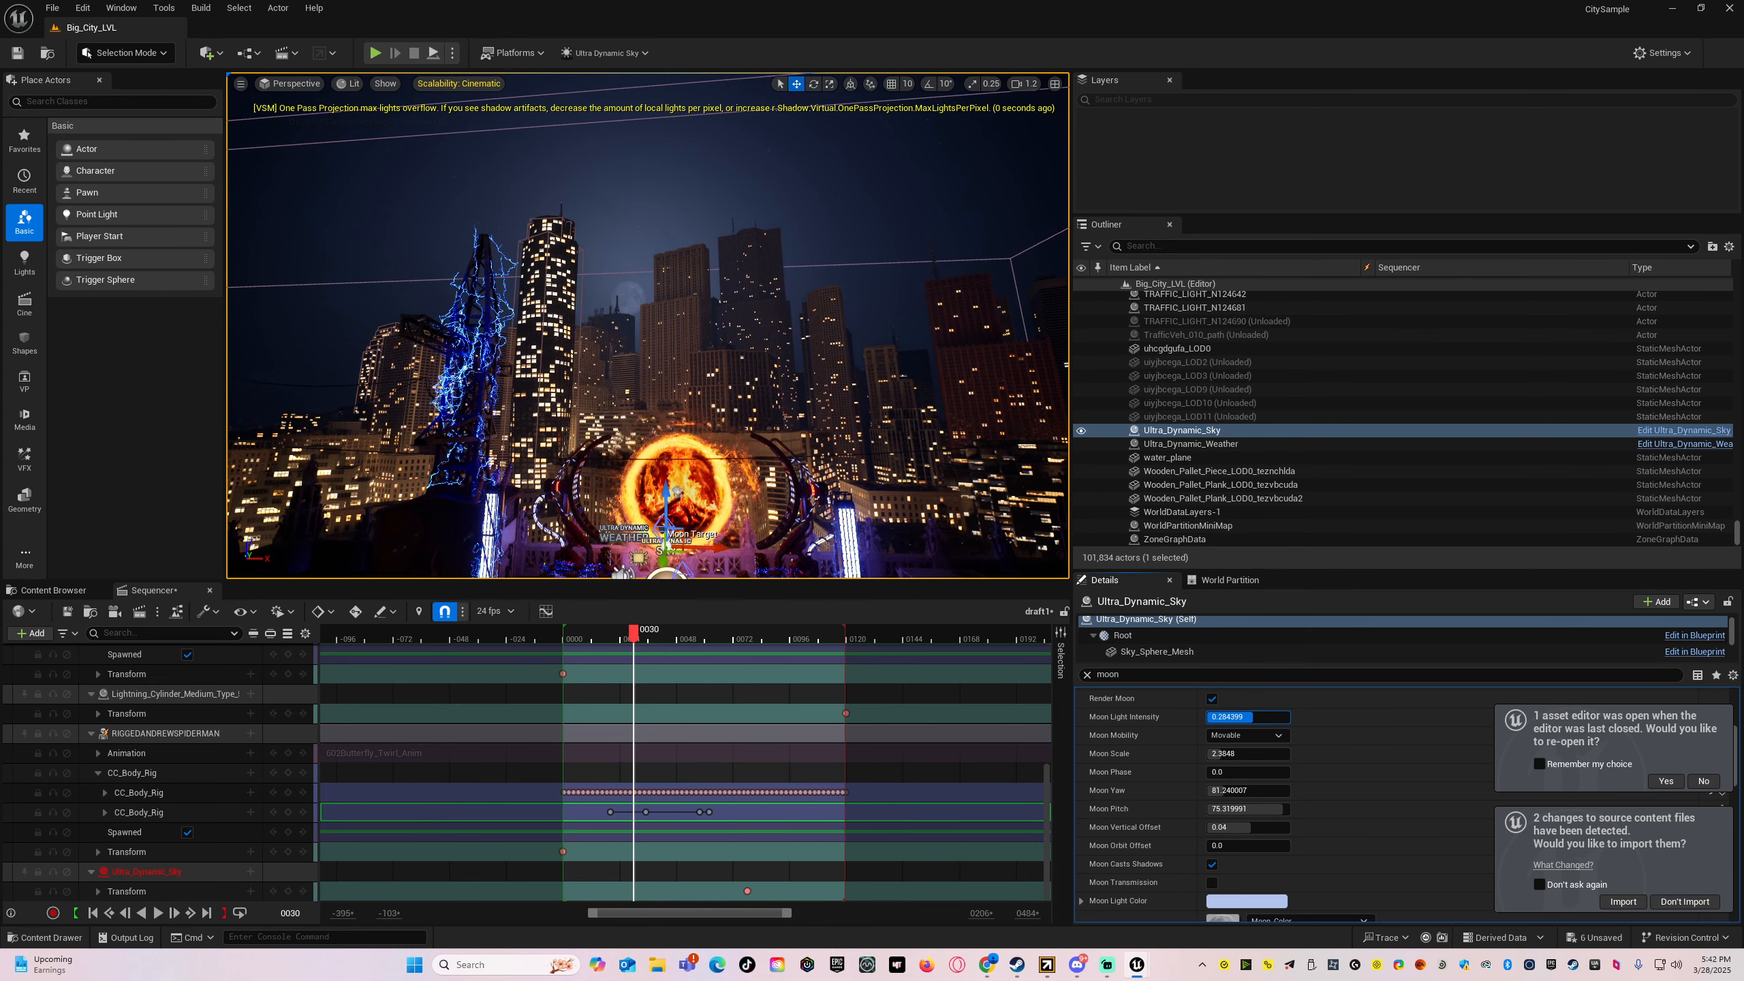
pyautogui.moveTo(1247, 717); pyautogui.dragTo(1235, 717)
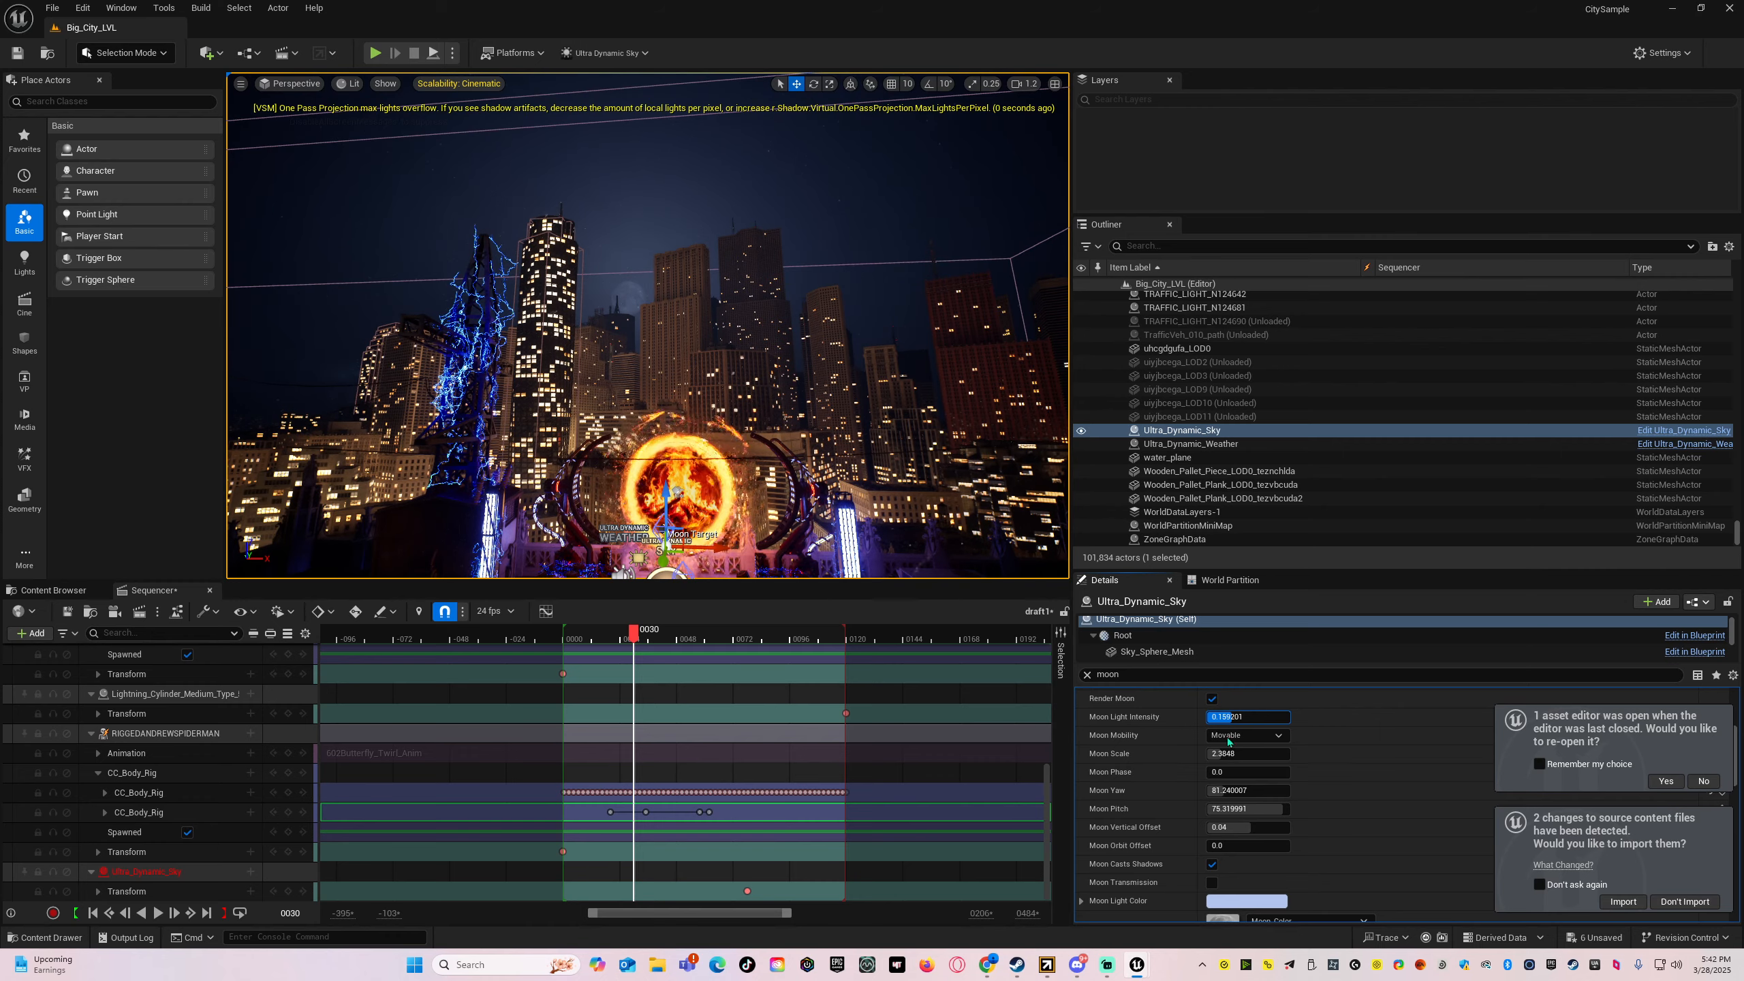
# - Examine the night lighting across the plaza and on the Spider-Man suit from ground level and close up
pyautogui.press('s')
pyautogui.moveTo(810, 412); pyautogui.dragTo(821, 472, button='right')
pyautogui.scroll(-2, 837, 429)
pyautogui.press('w')
pyautogui.press('w')
pyautogui.press('q')
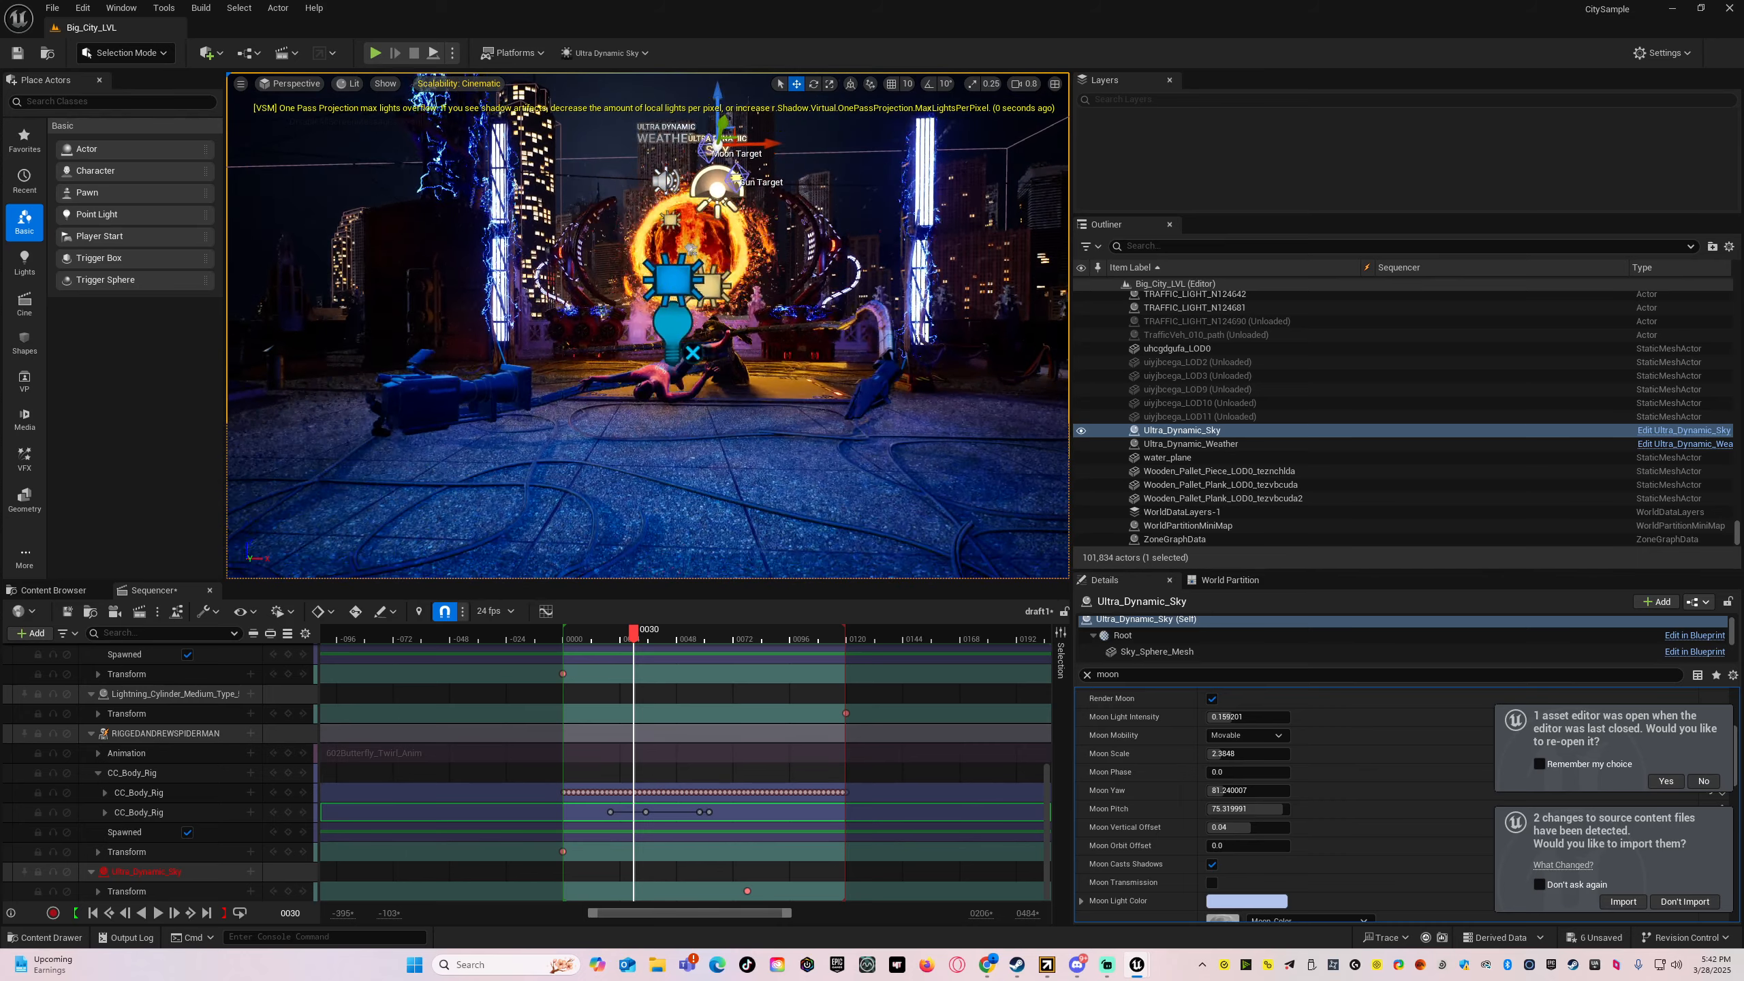
pyautogui.scroll(-2, 821, 472)
pyautogui.press('q')
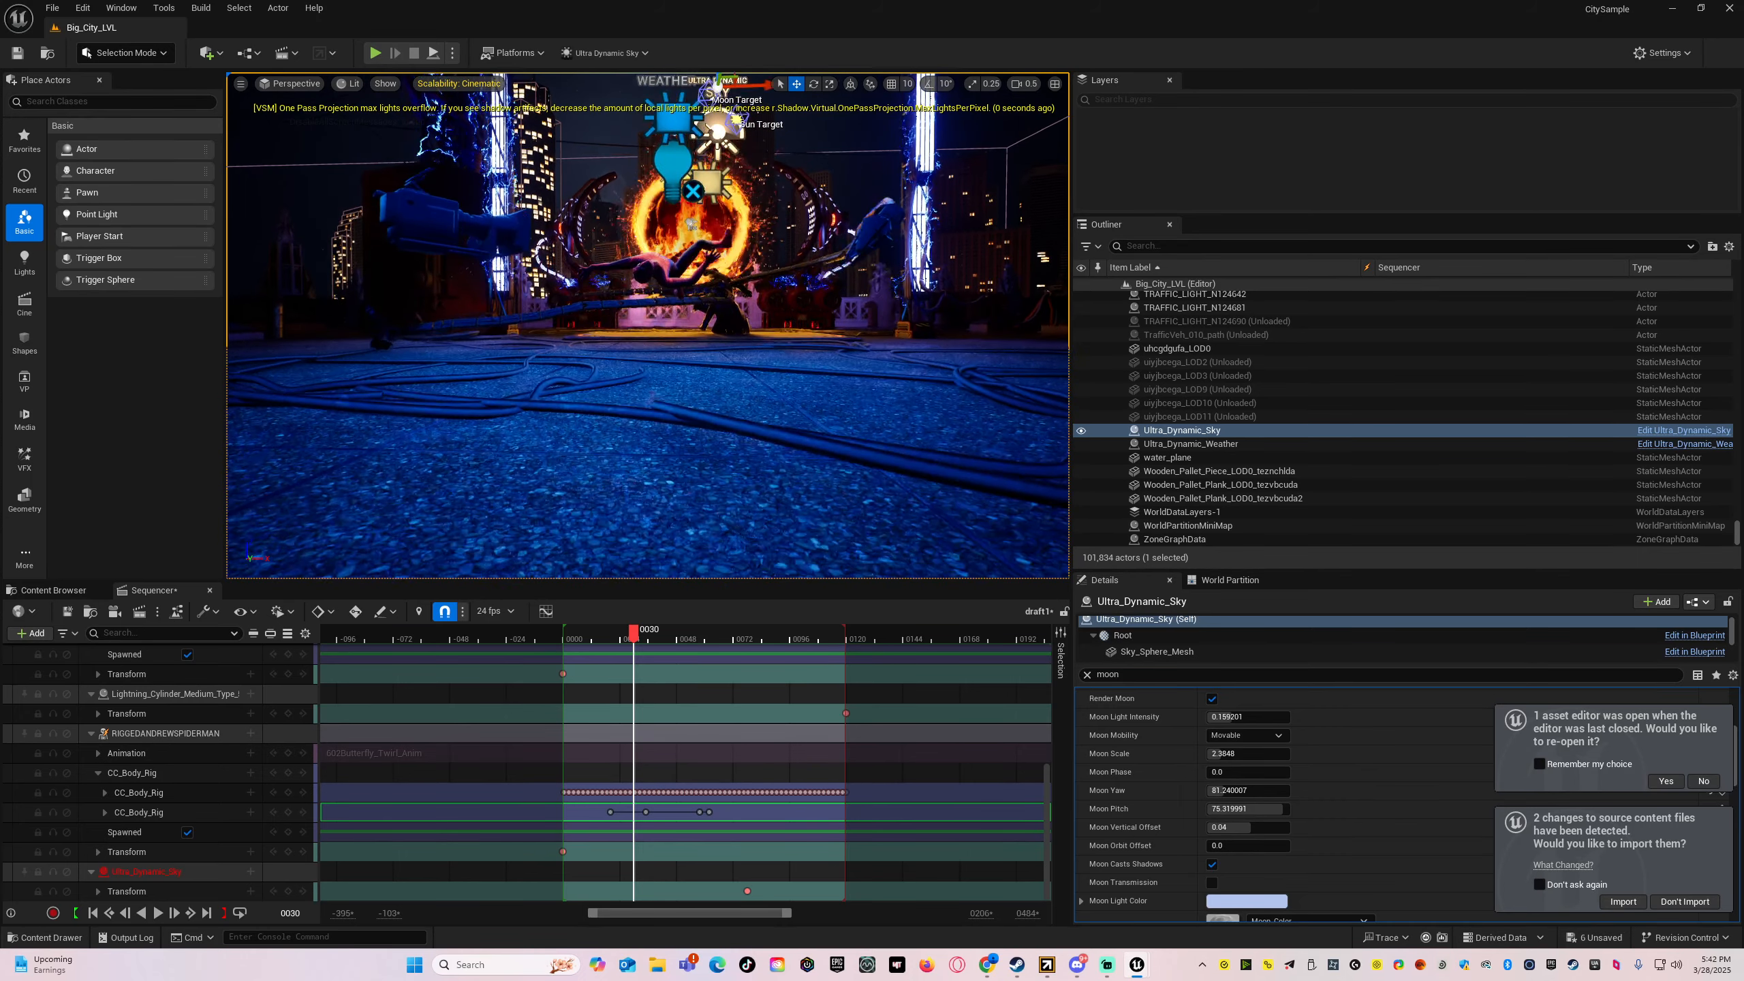
pyautogui.press('w')
pyautogui.moveTo(821, 473); pyautogui.dragTo(862, 296, button='right')
pyautogui.press('w')
pyautogui.scroll(-1, 878, 301)
pyautogui.press('w')
pyautogui.press('w')
pyautogui.scroll(2, 859, 292)
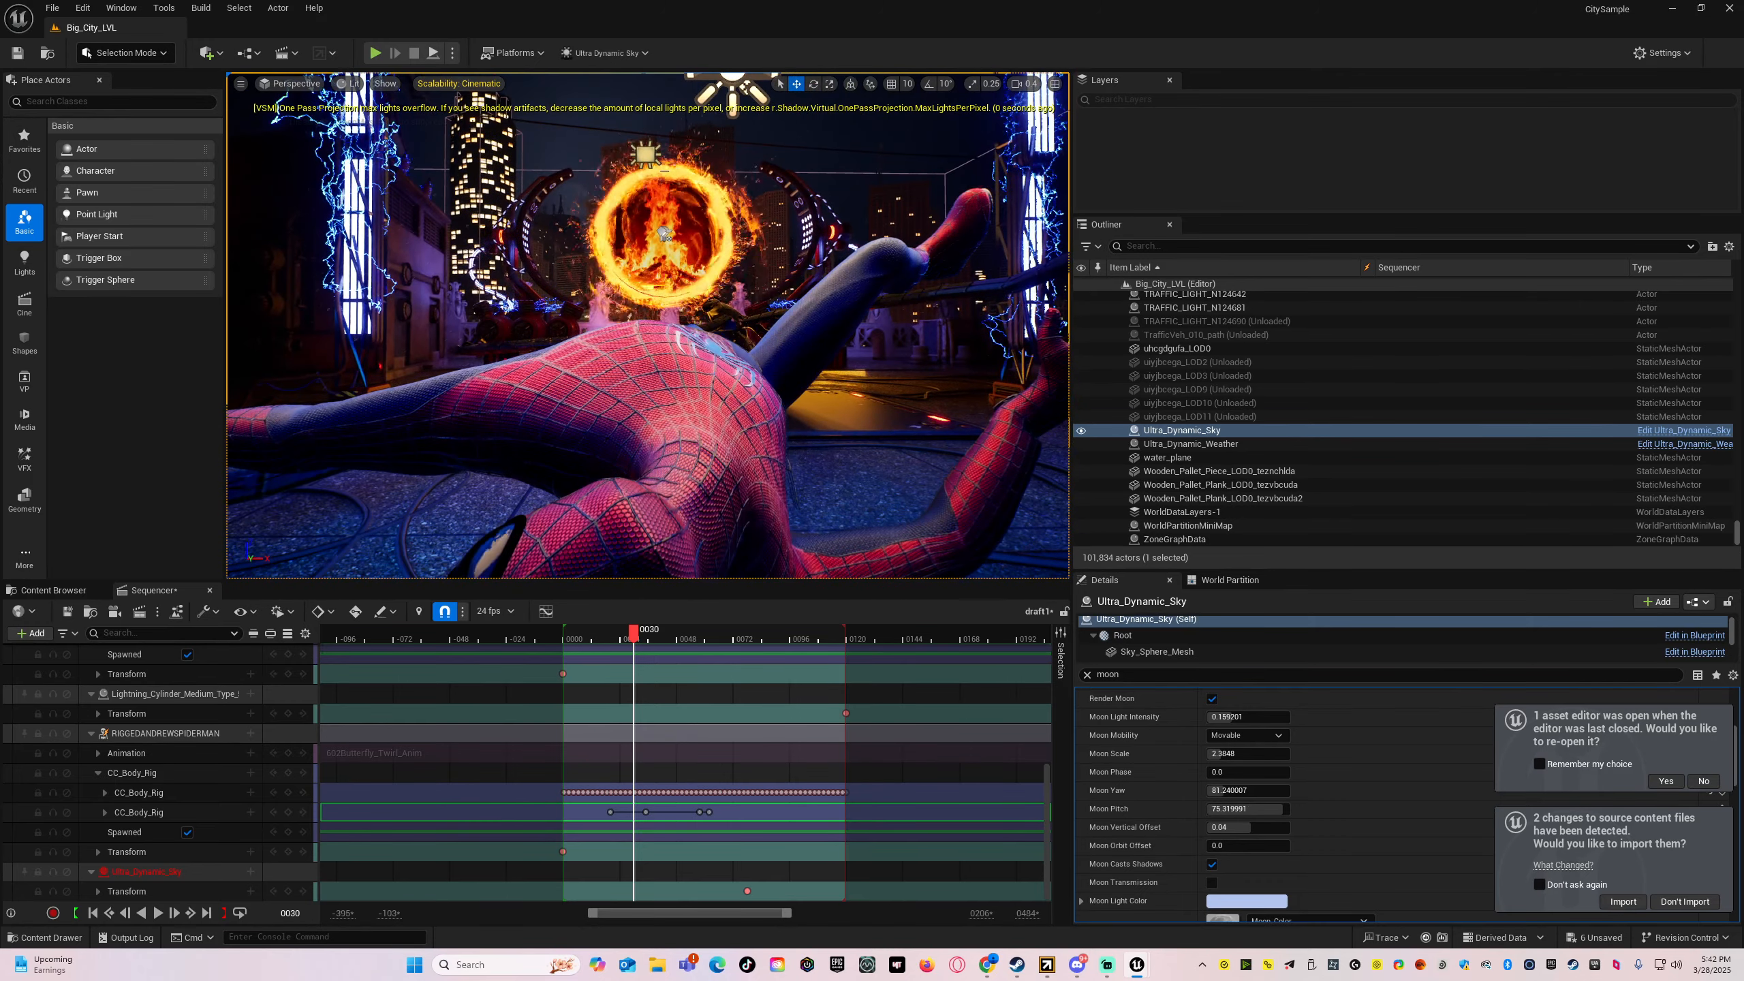
pyautogui.moveTo(704, 410); pyautogui.dragTo(705, 411, button='right')
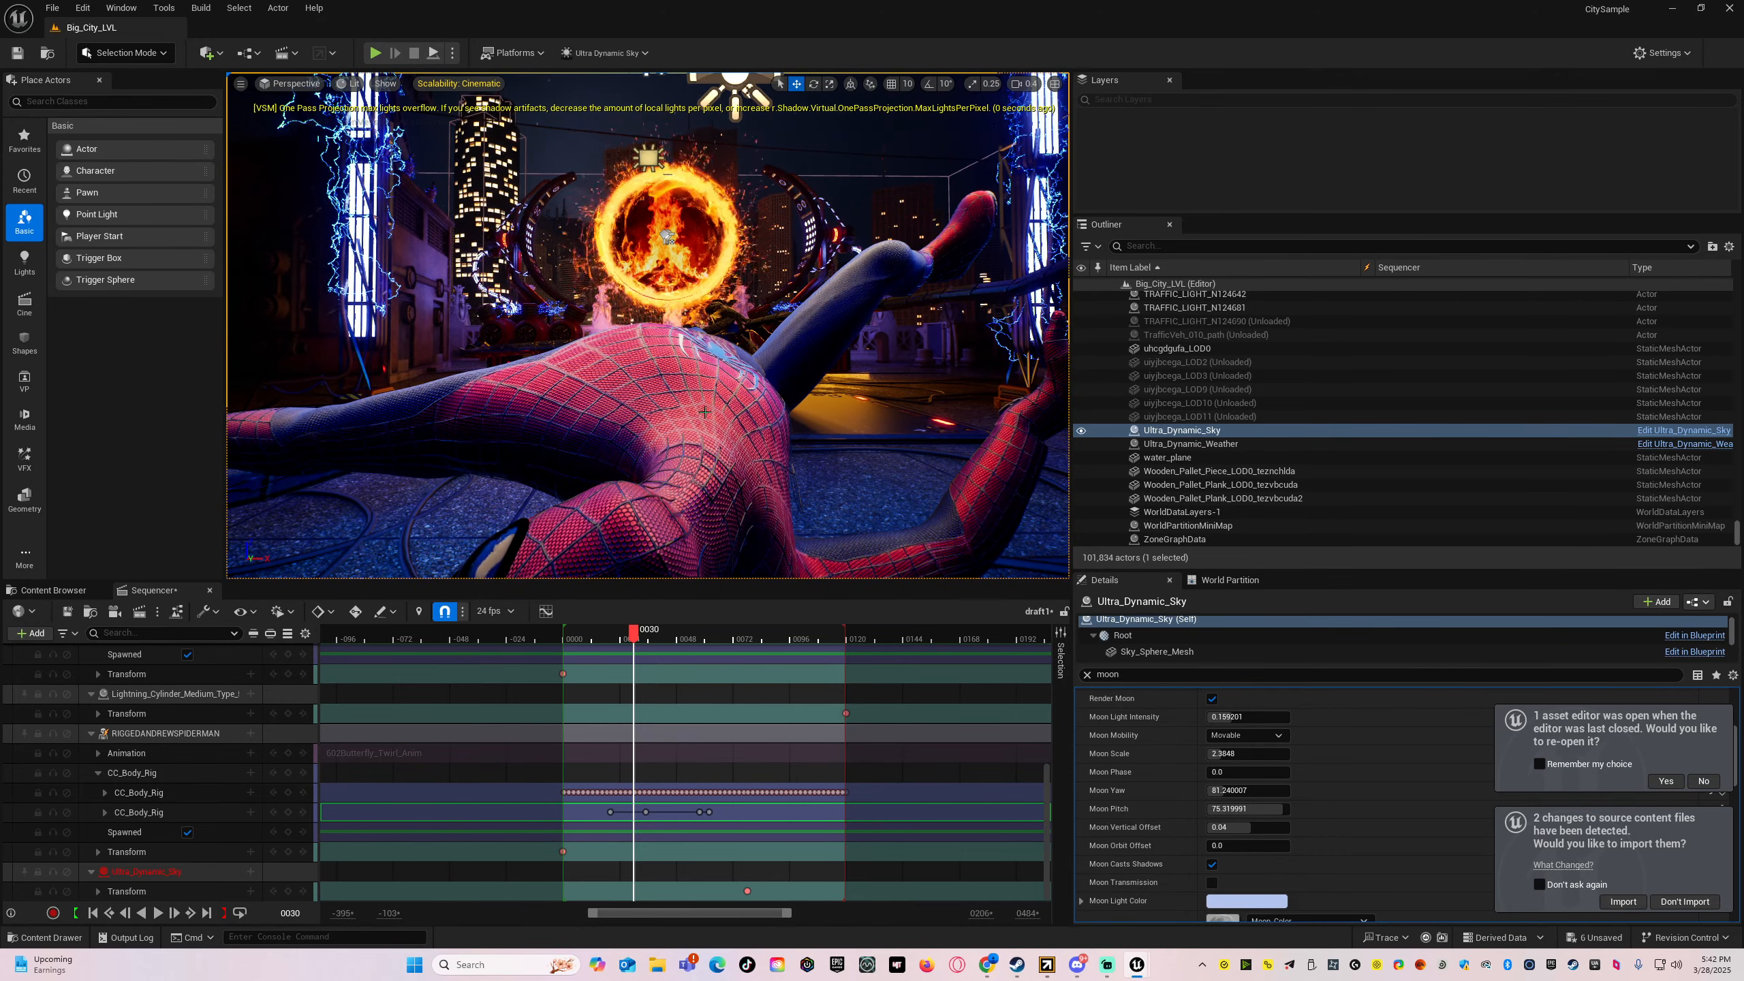
# - Select the RIGGEDANDREWSPIDERMAN character in the level and the TASM2_Body material in the BF_Medium/spiderman content folder
pyautogui.click(704, 411)
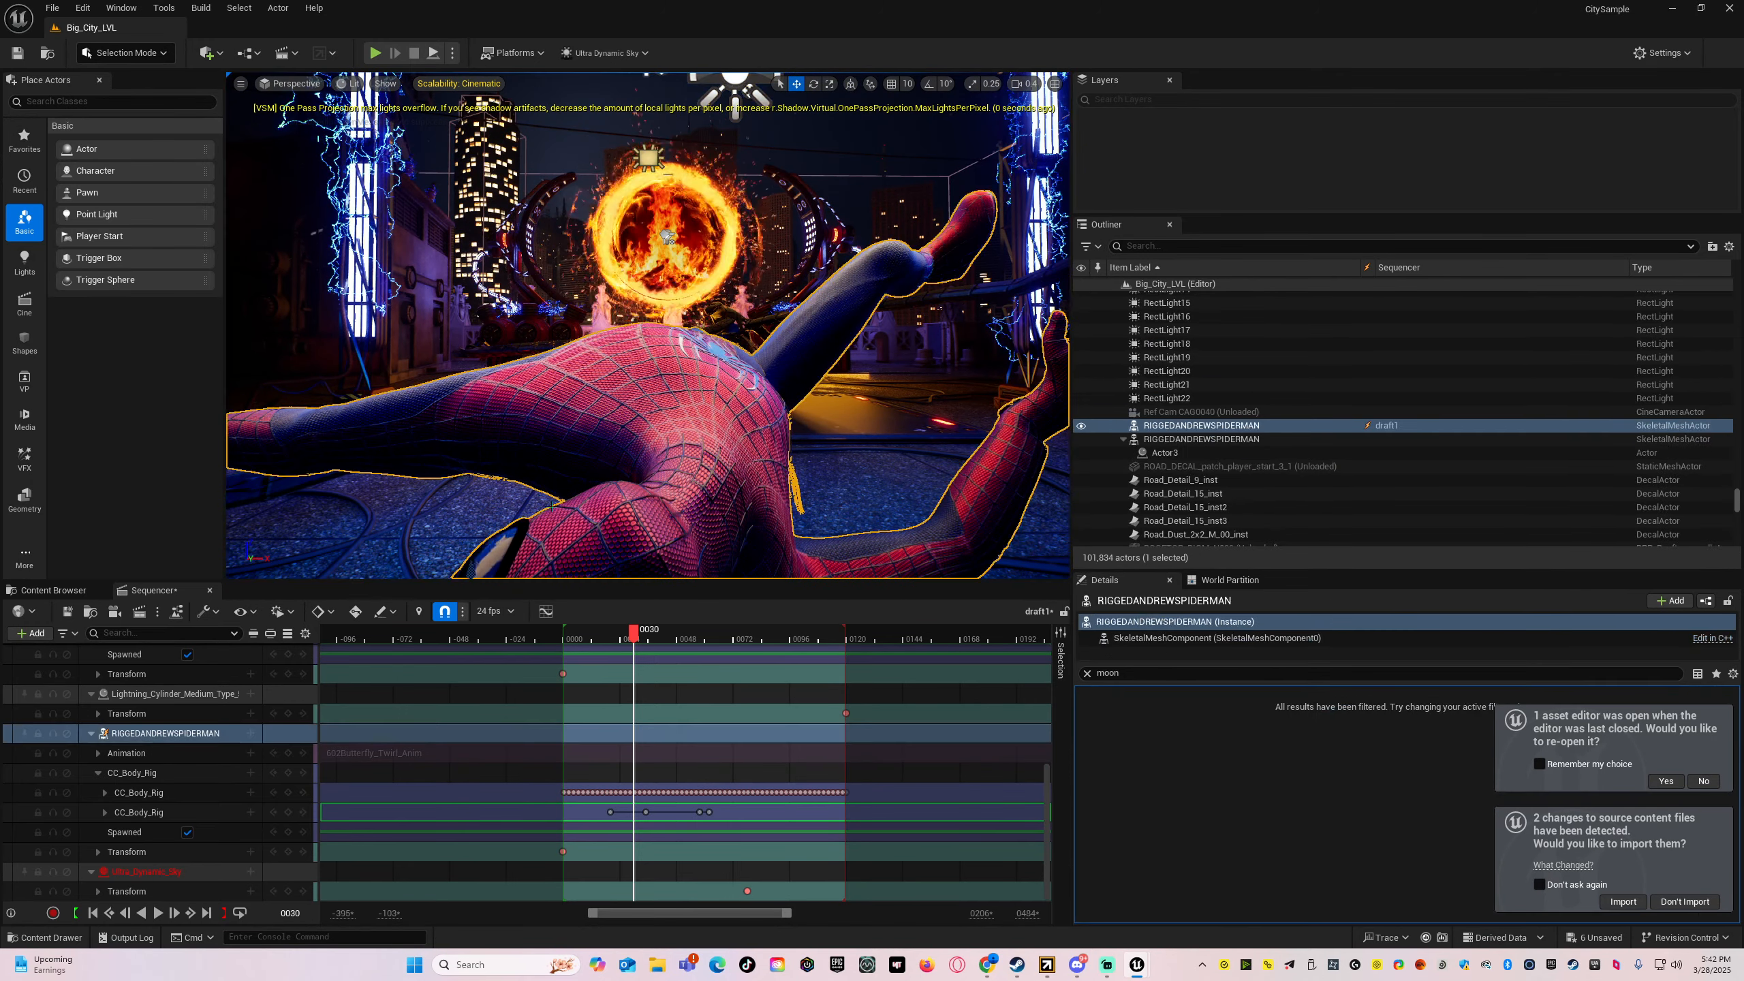
pyautogui.click(53, 593)
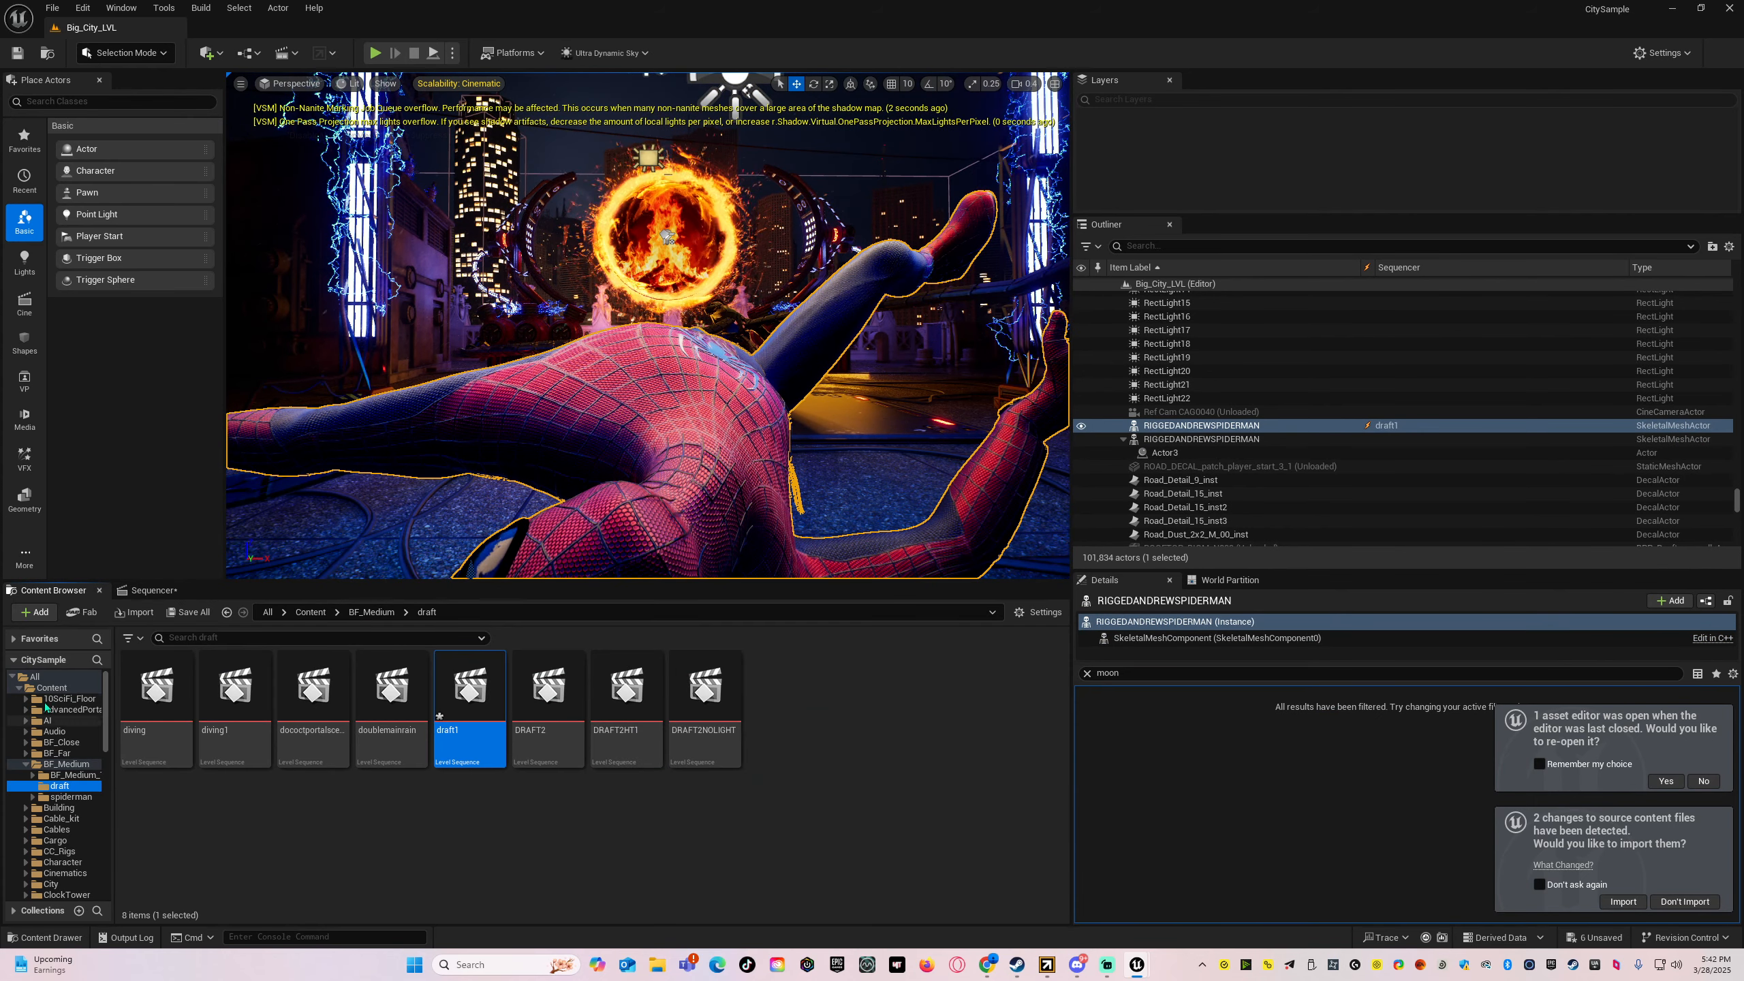
pyautogui.click(25, 764)
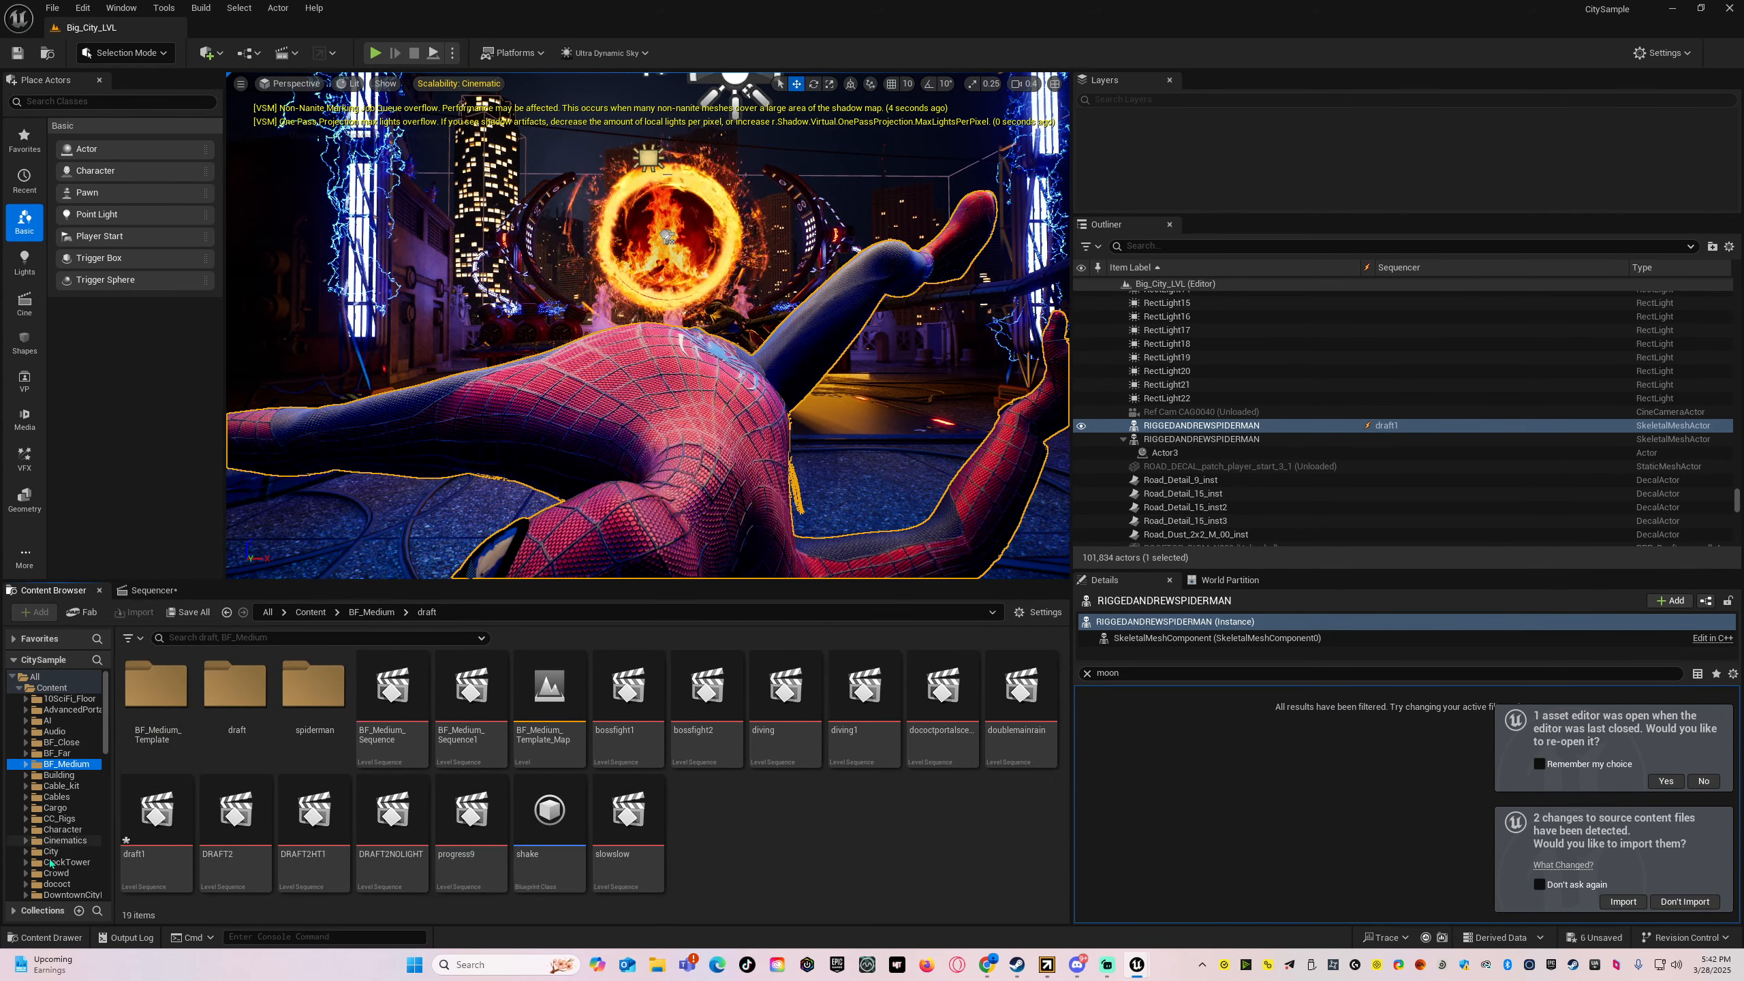
pyautogui.scroll(-4, 50, 863)
pyautogui.click(308, 686)
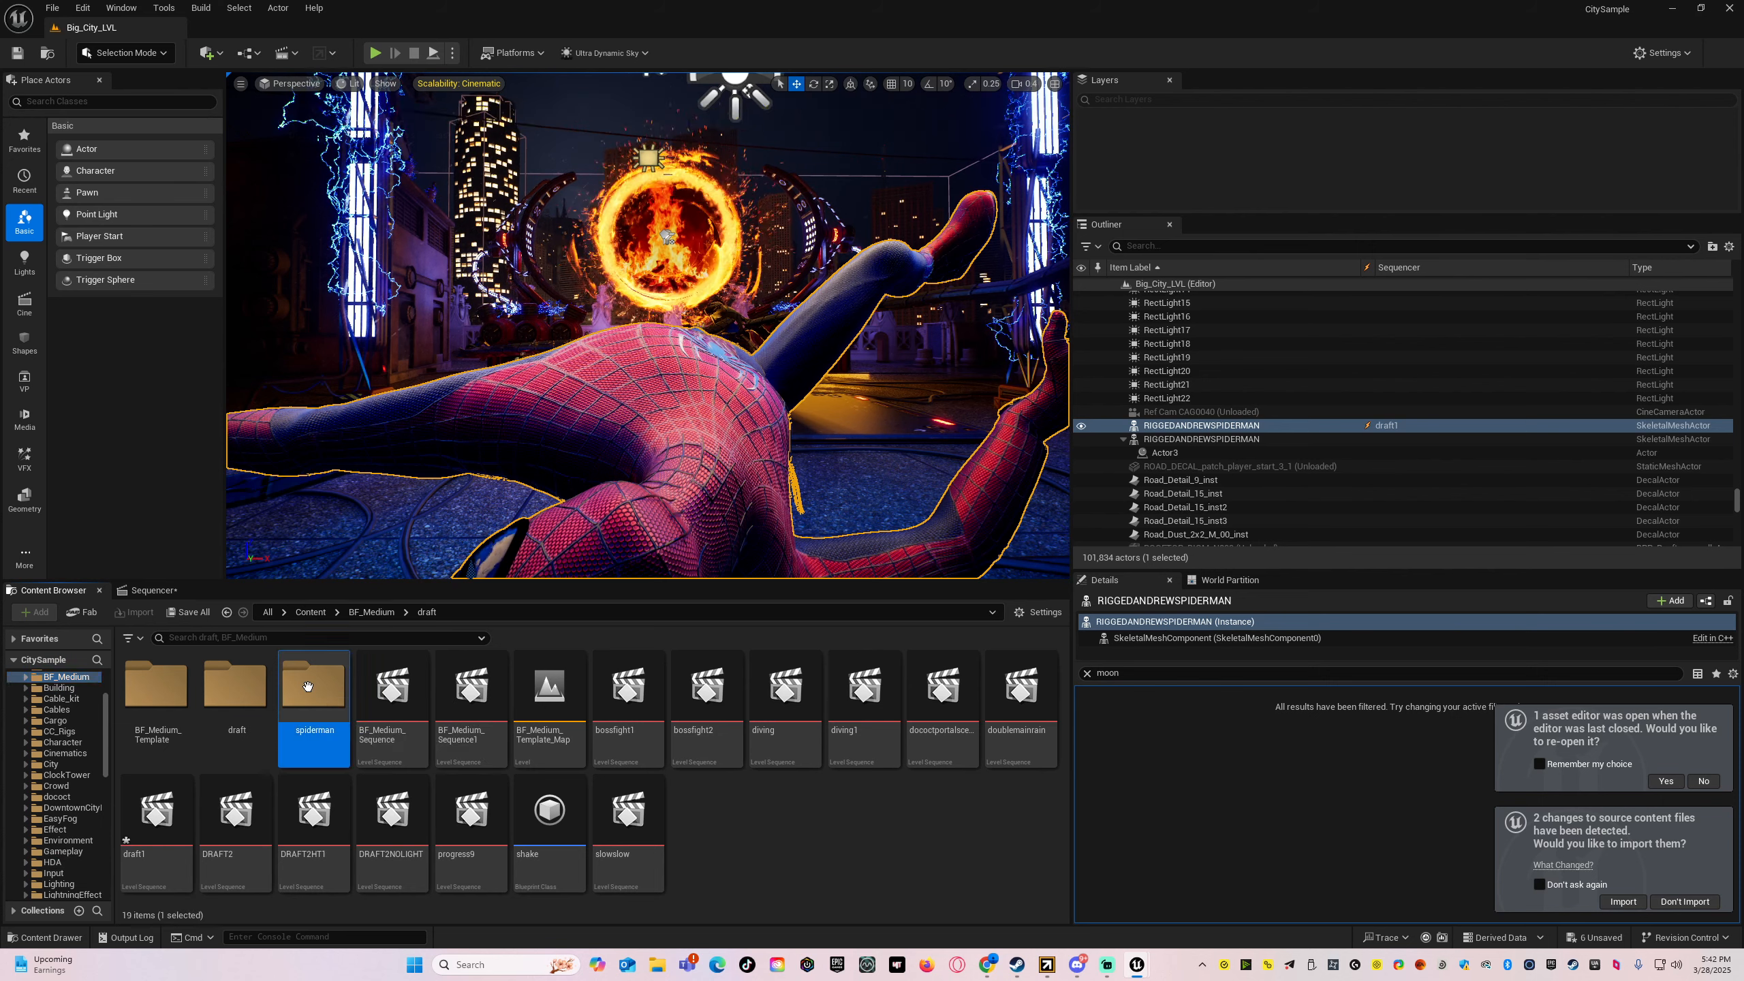
pyautogui.doubleClick(308, 686)
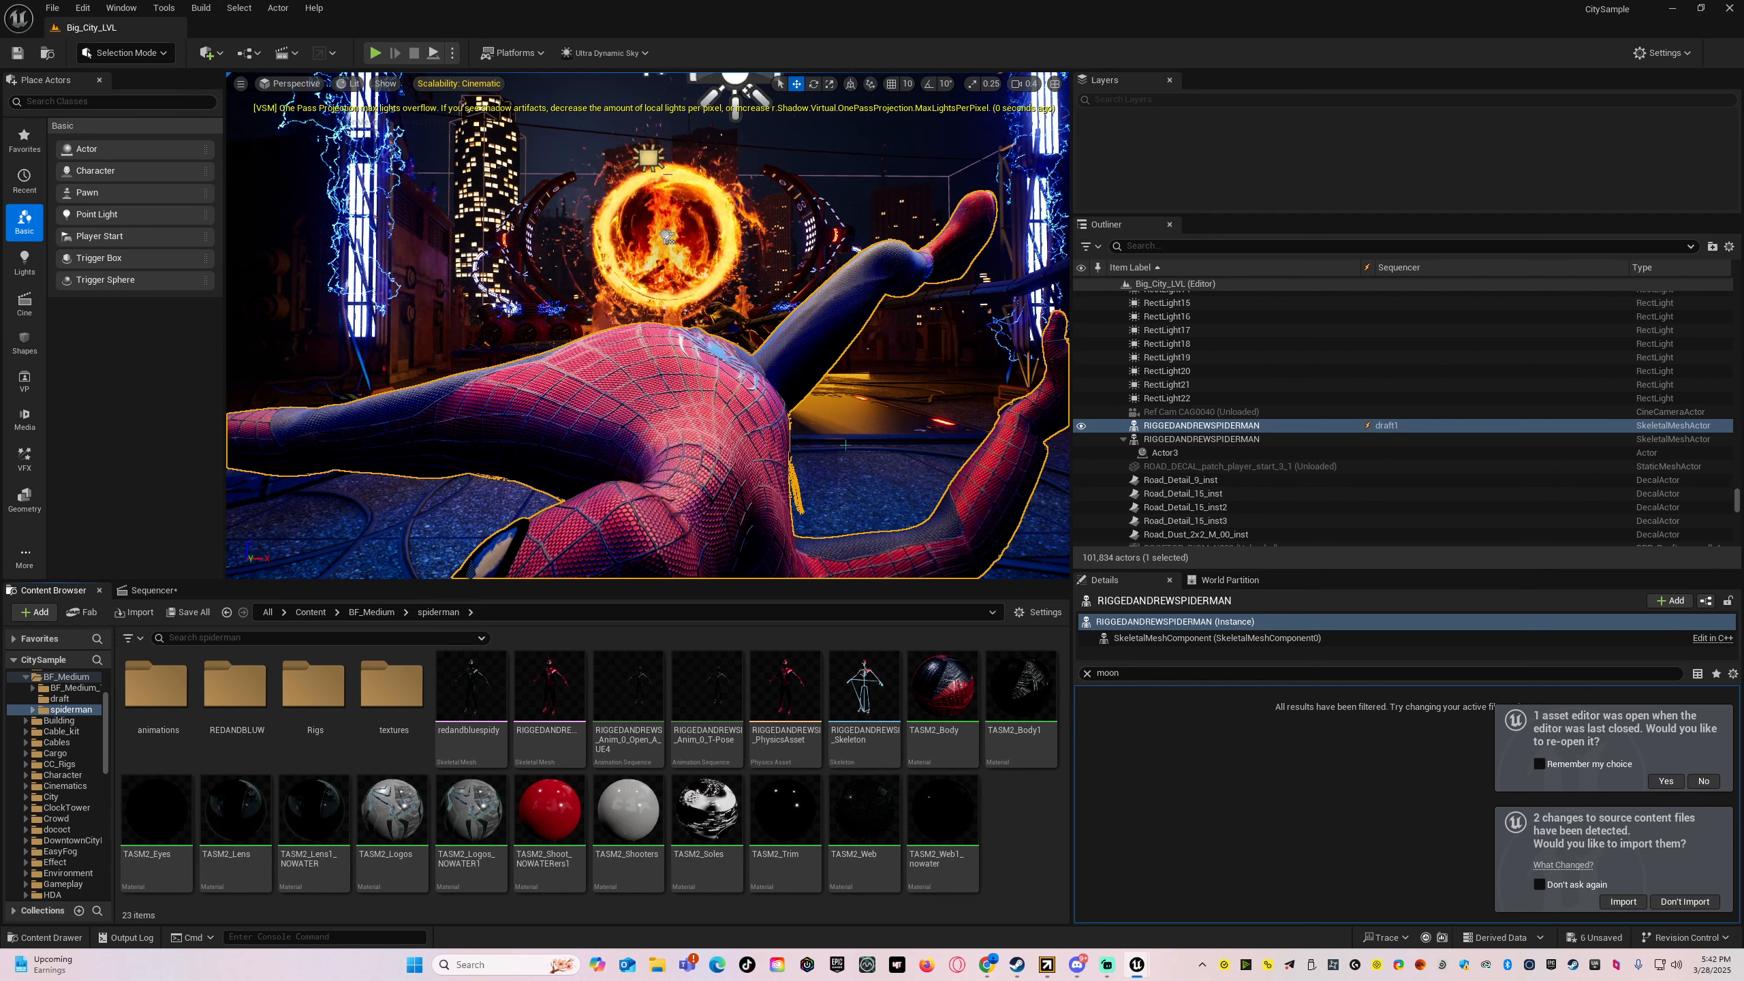
pyautogui.click(940, 688)
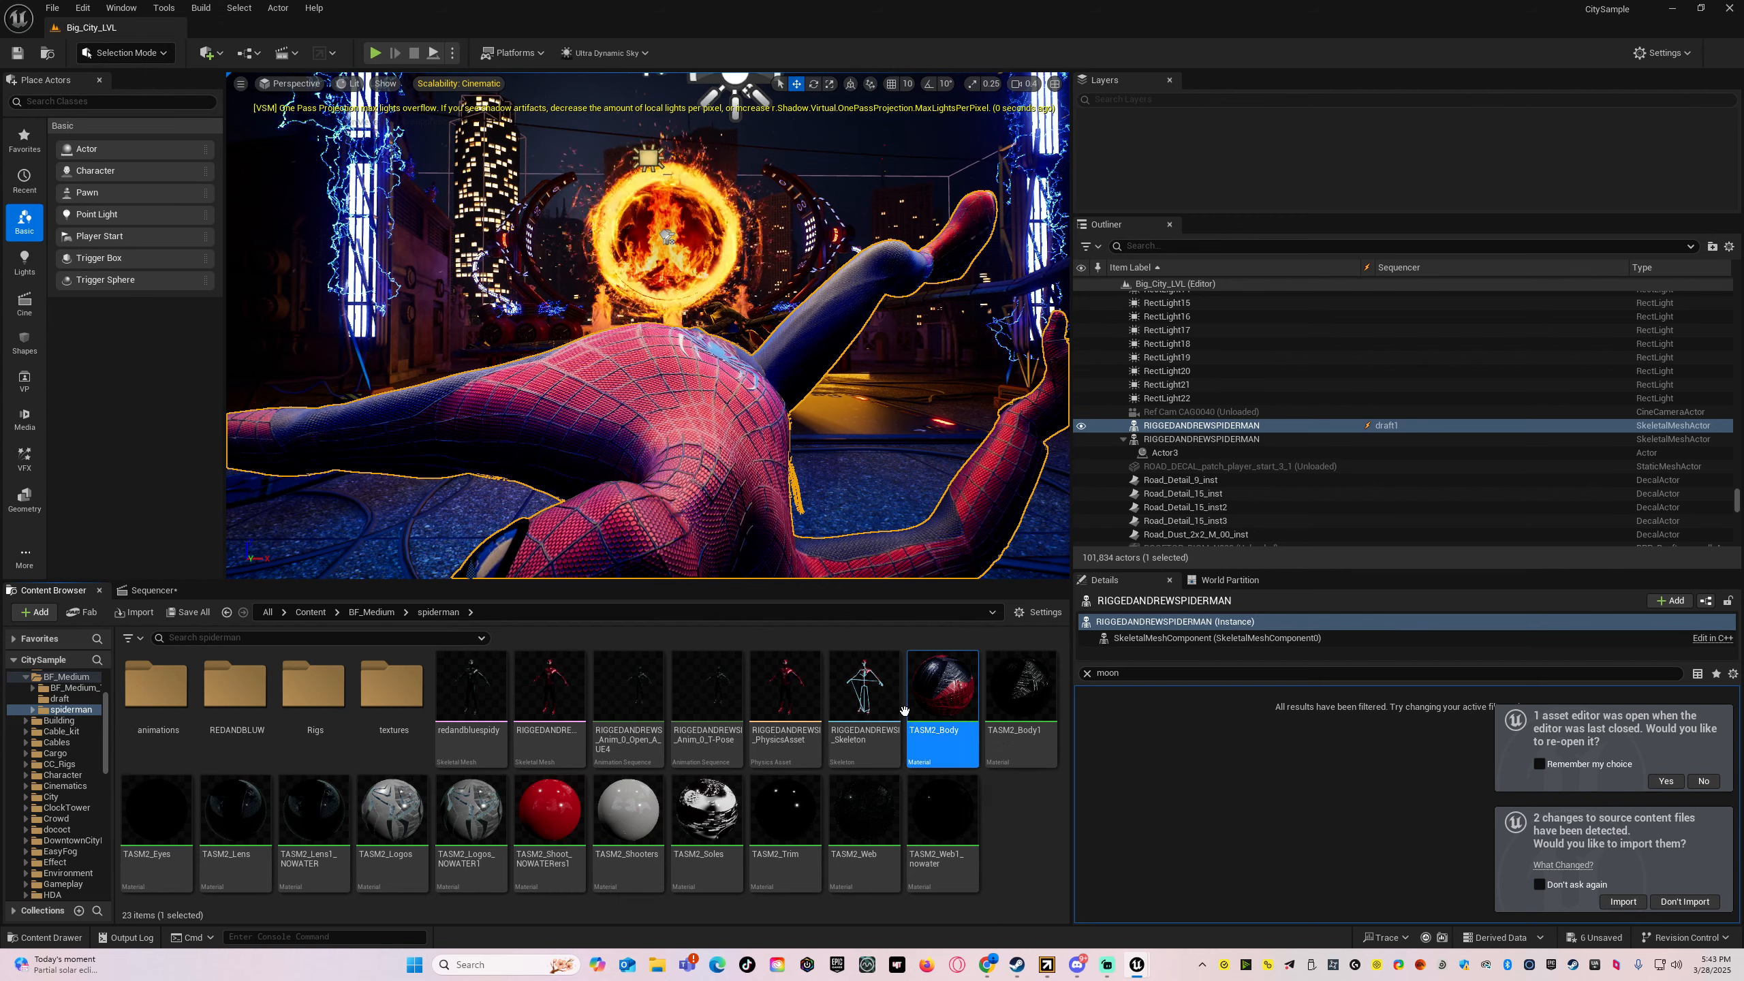
# - Open the TASM2_Body material for editing and move its output node closer to the MakeMaterialAttributes node
pyautogui.doubleClick(950, 701)
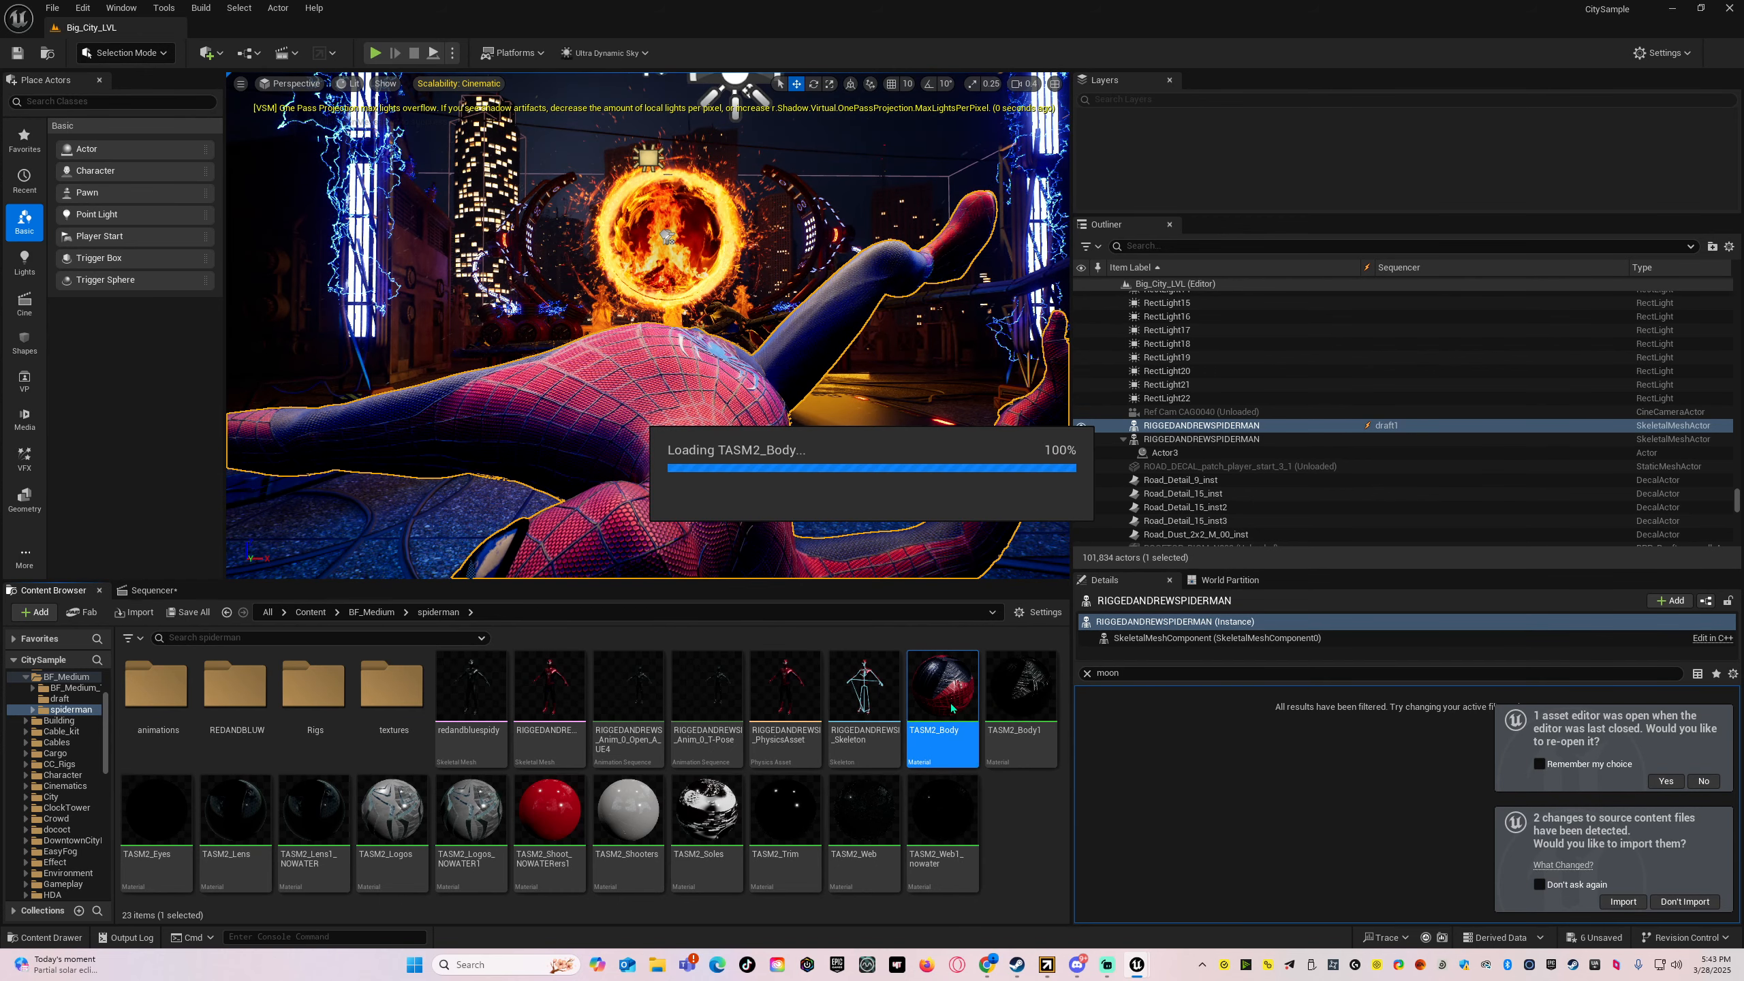
pyautogui.scroll(-3, 952, 649)
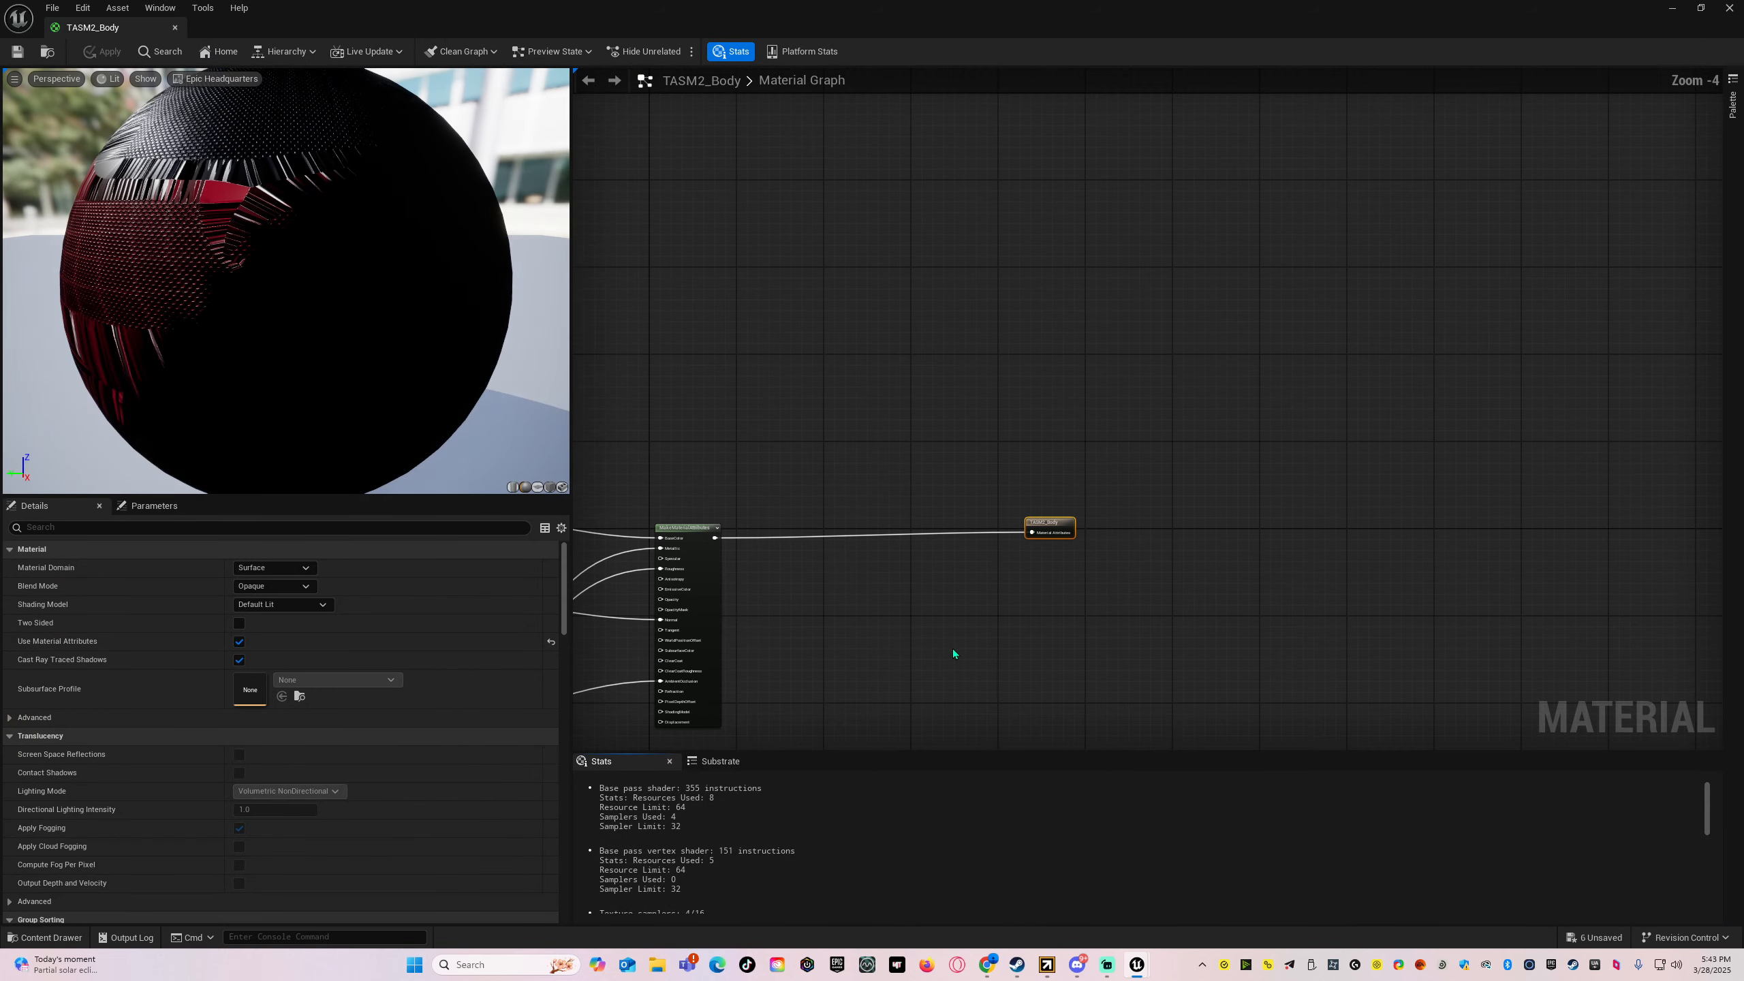
pyautogui.scroll(-1, 920, 649)
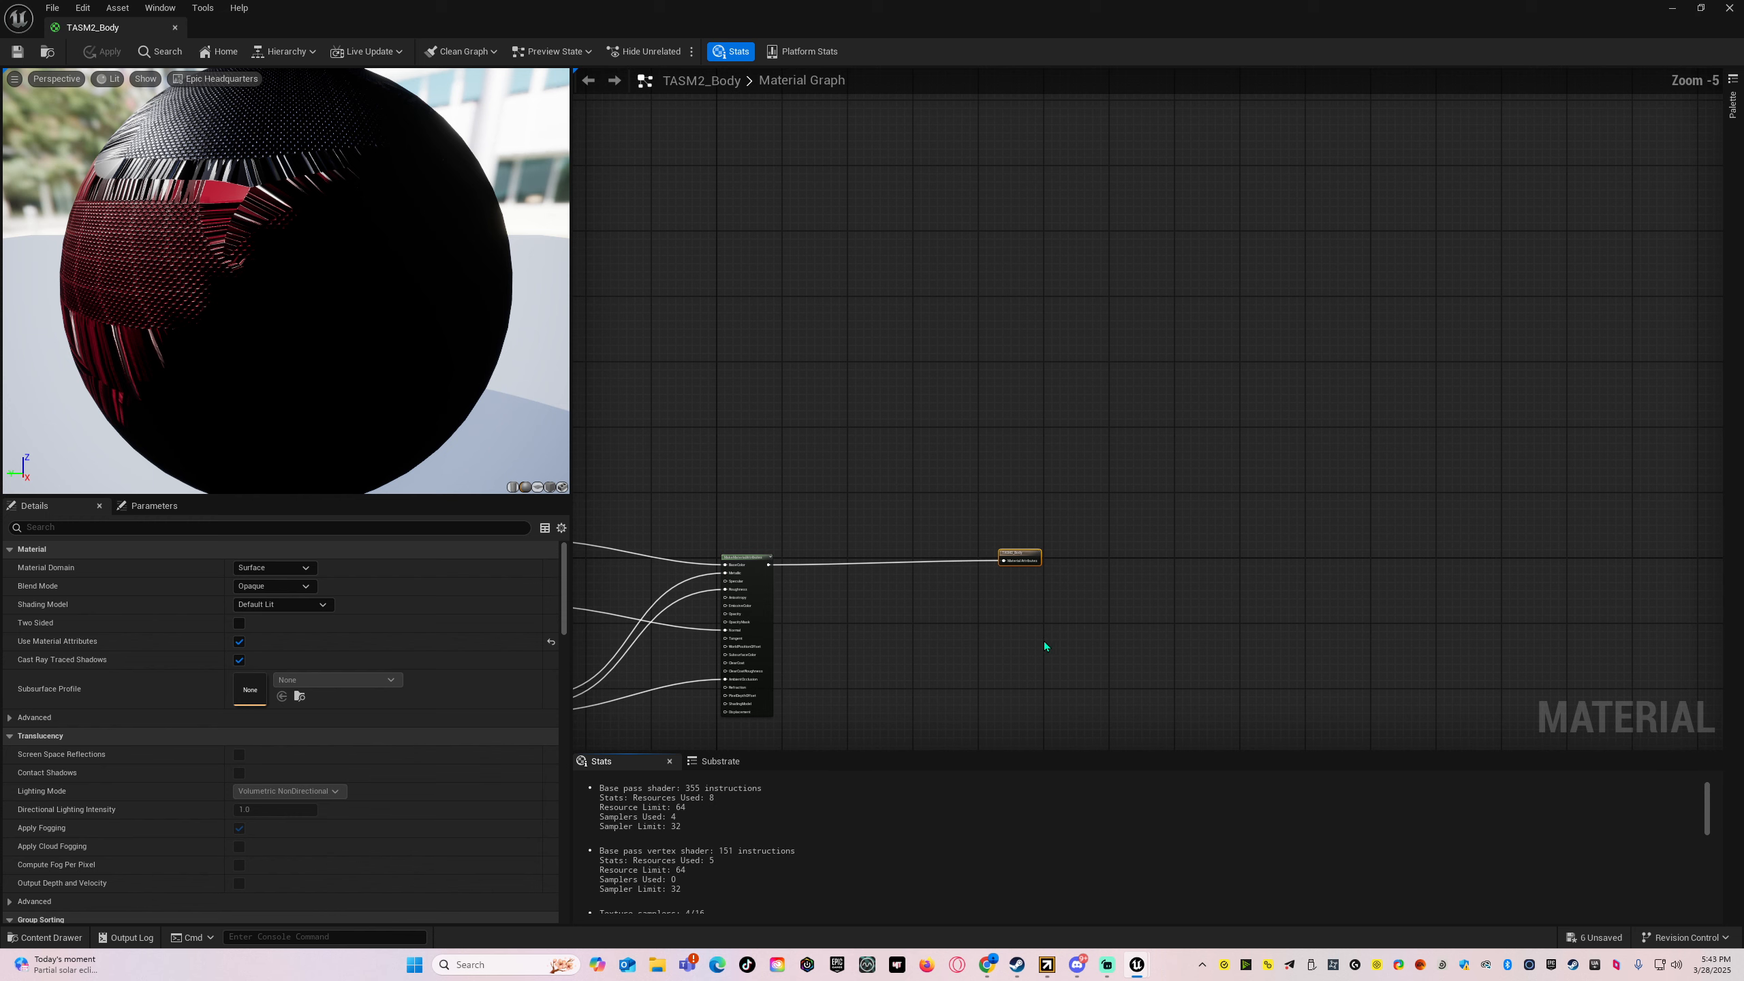
pyautogui.scroll(1, 1011, 635)
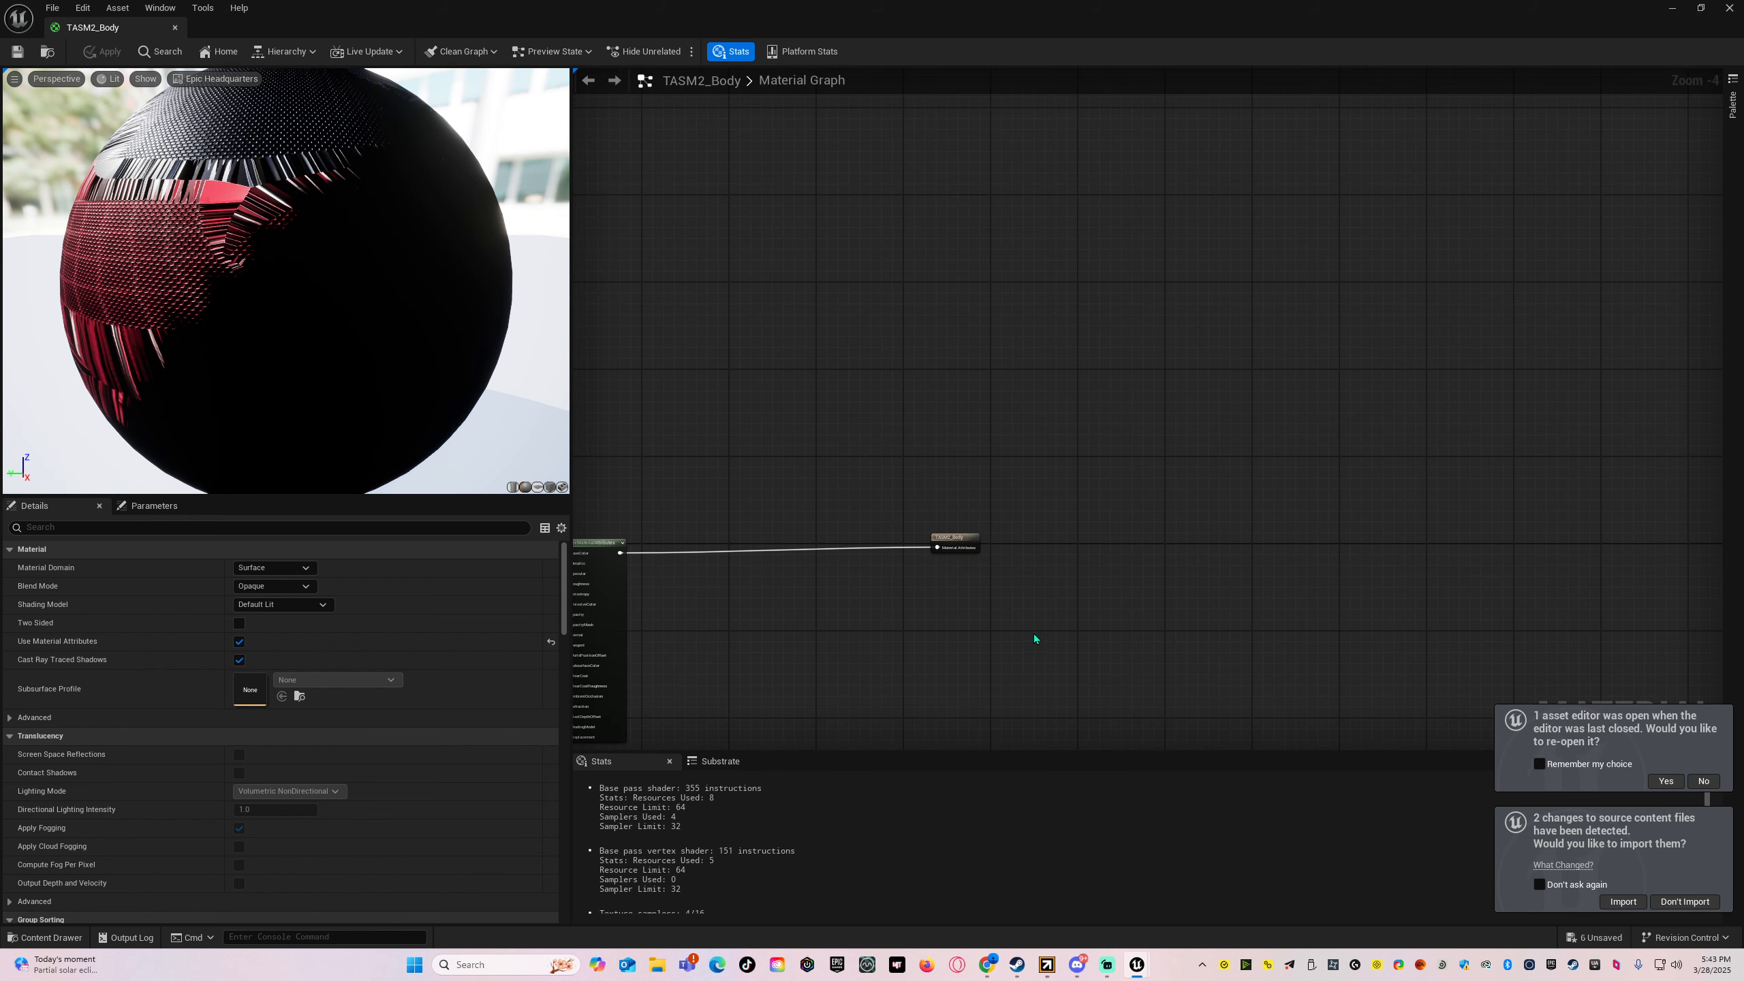
pyautogui.moveTo(1035, 638); pyautogui.dragTo(1182, 548, button='right')
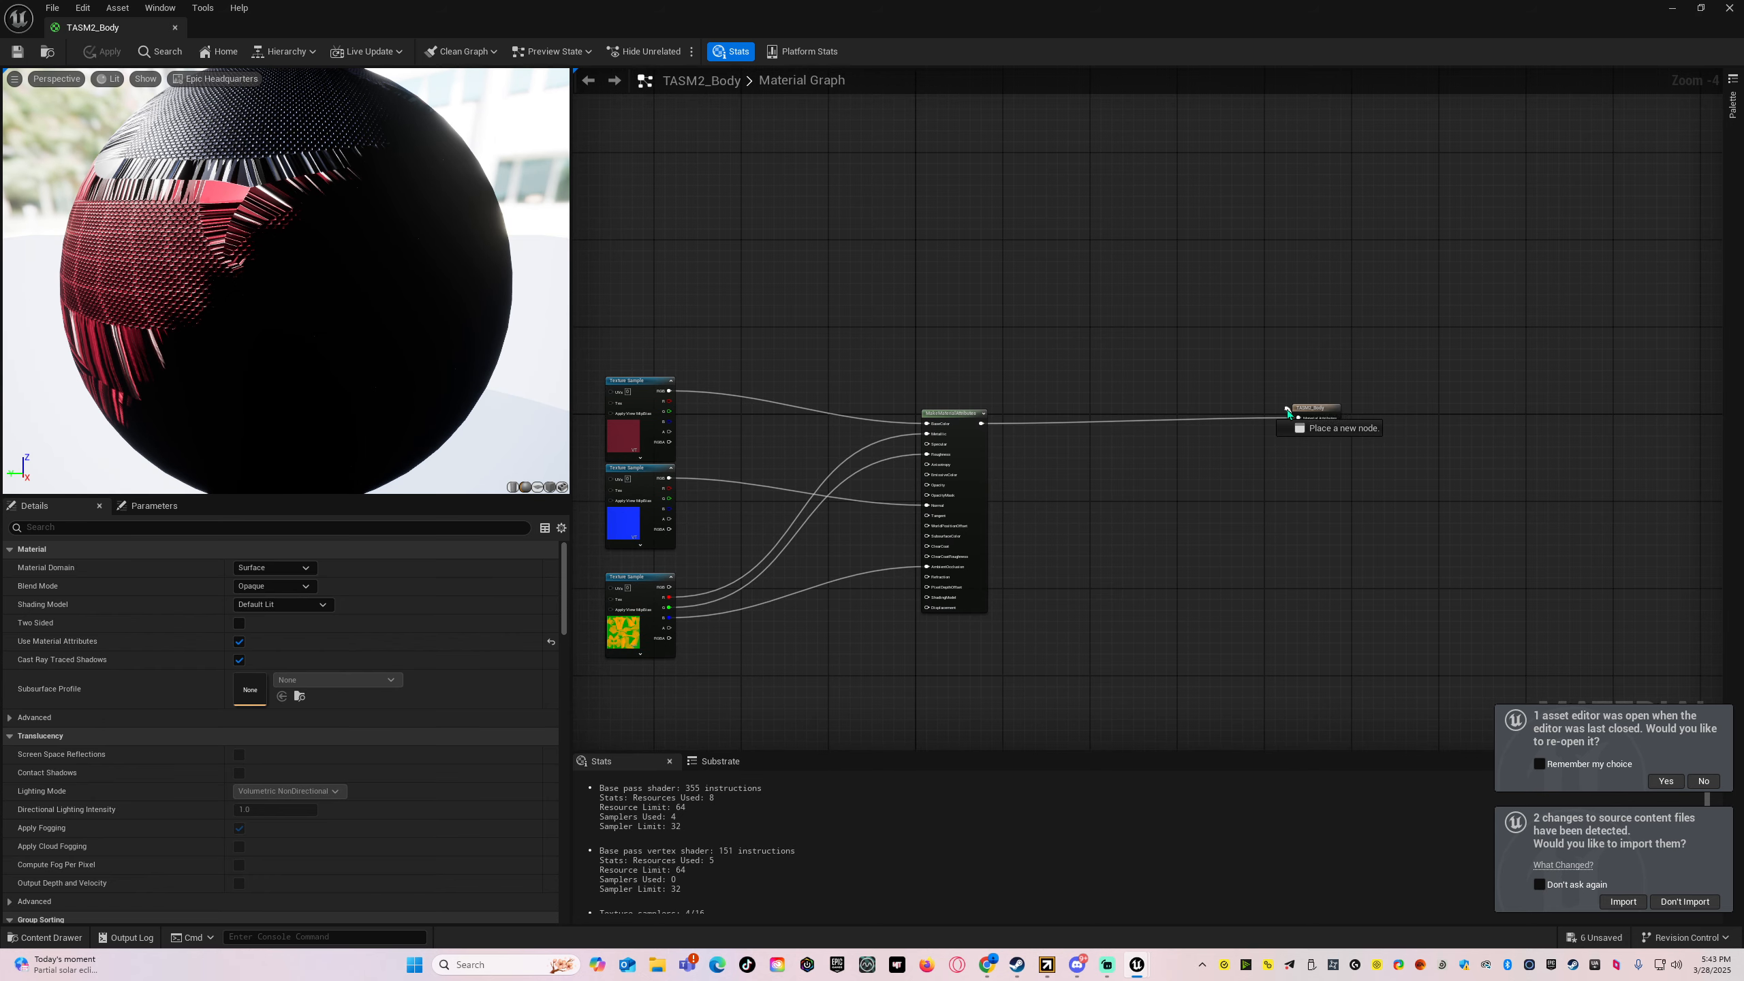
pyautogui.moveTo(1288, 413); pyautogui.dragTo(1298, 412)
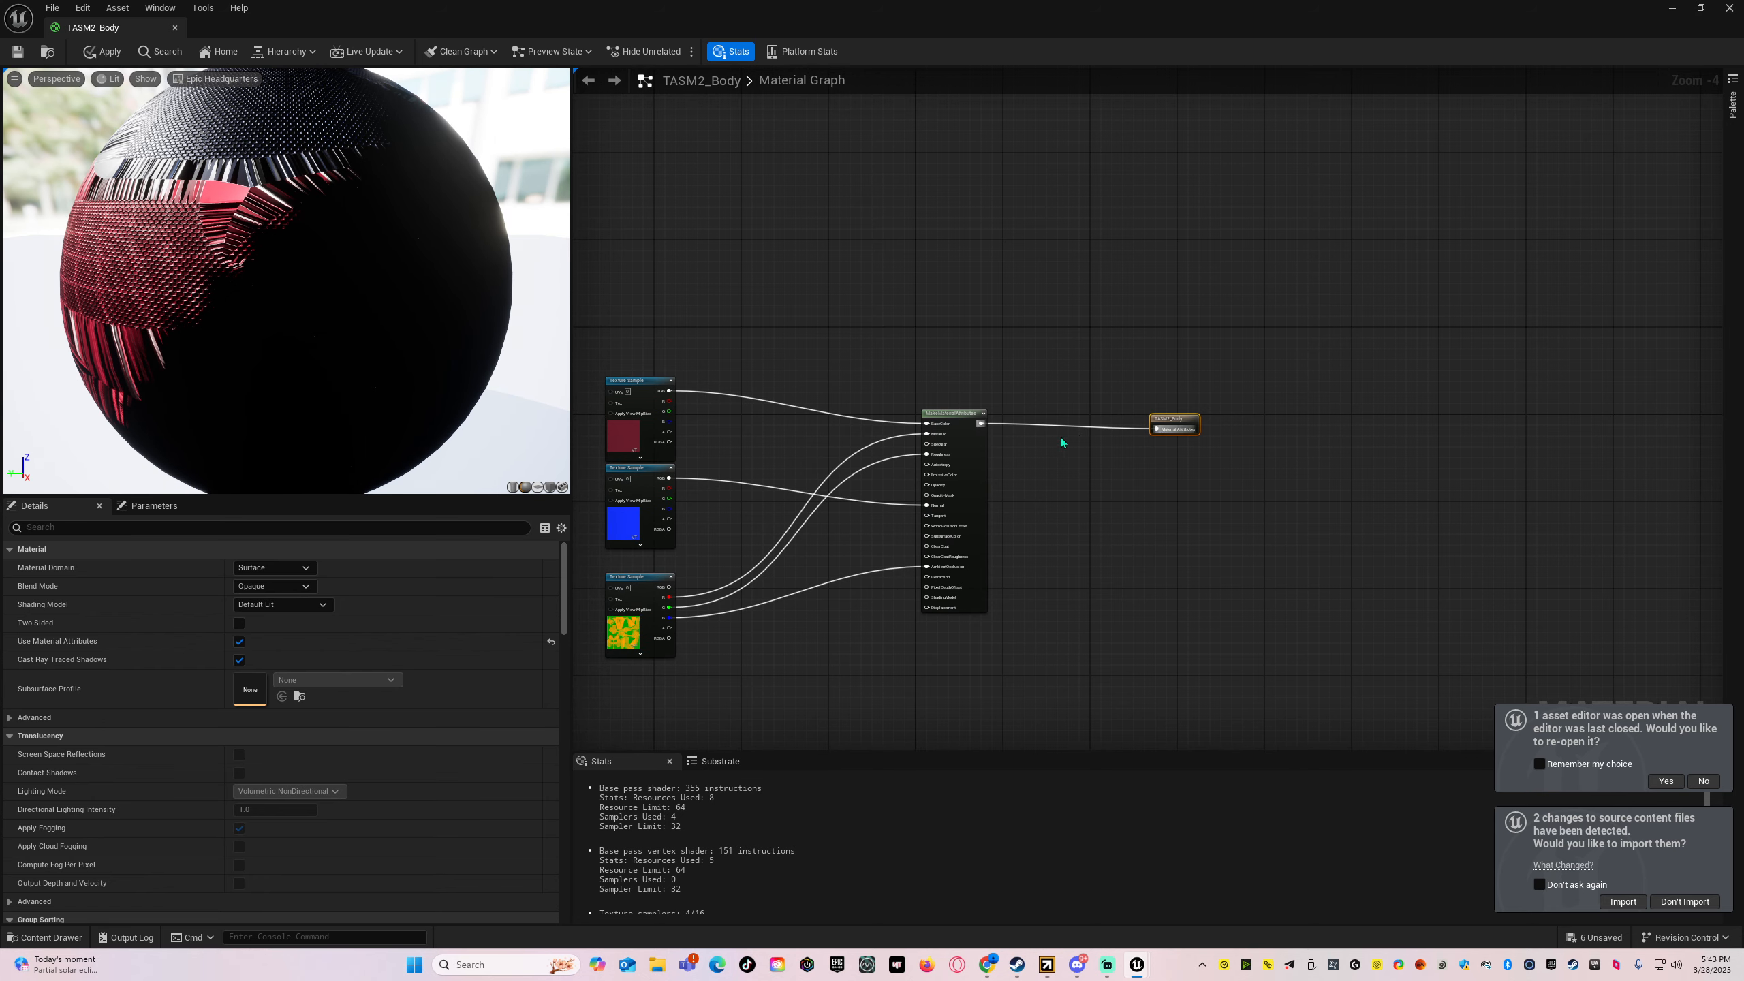
# - Move the MakeMaterialAttributes node closer to the three Texture Sample nodes, level with the uppermost one
pyautogui.scroll(1, 1059, 438)
pyautogui.moveTo(839, 545); pyautogui.dragTo(1035, 543, button='right')
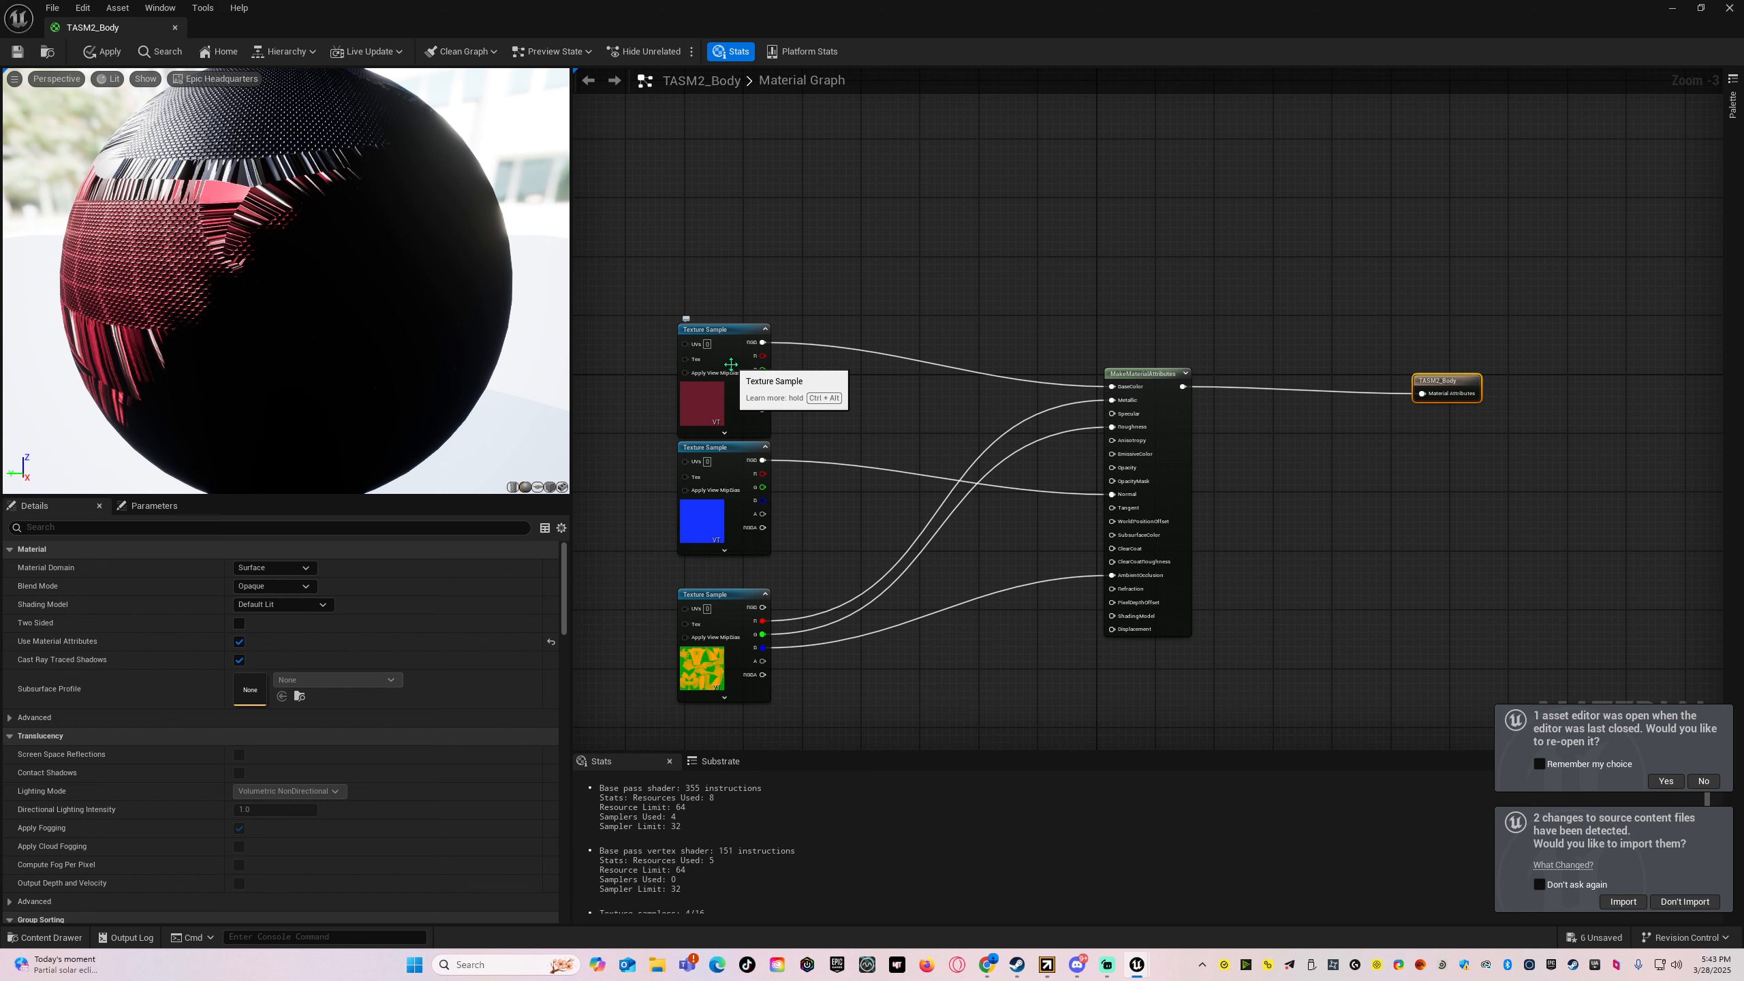
pyautogui.moveTo(1139, 378); pyautogui.dragTo(1020, 334)
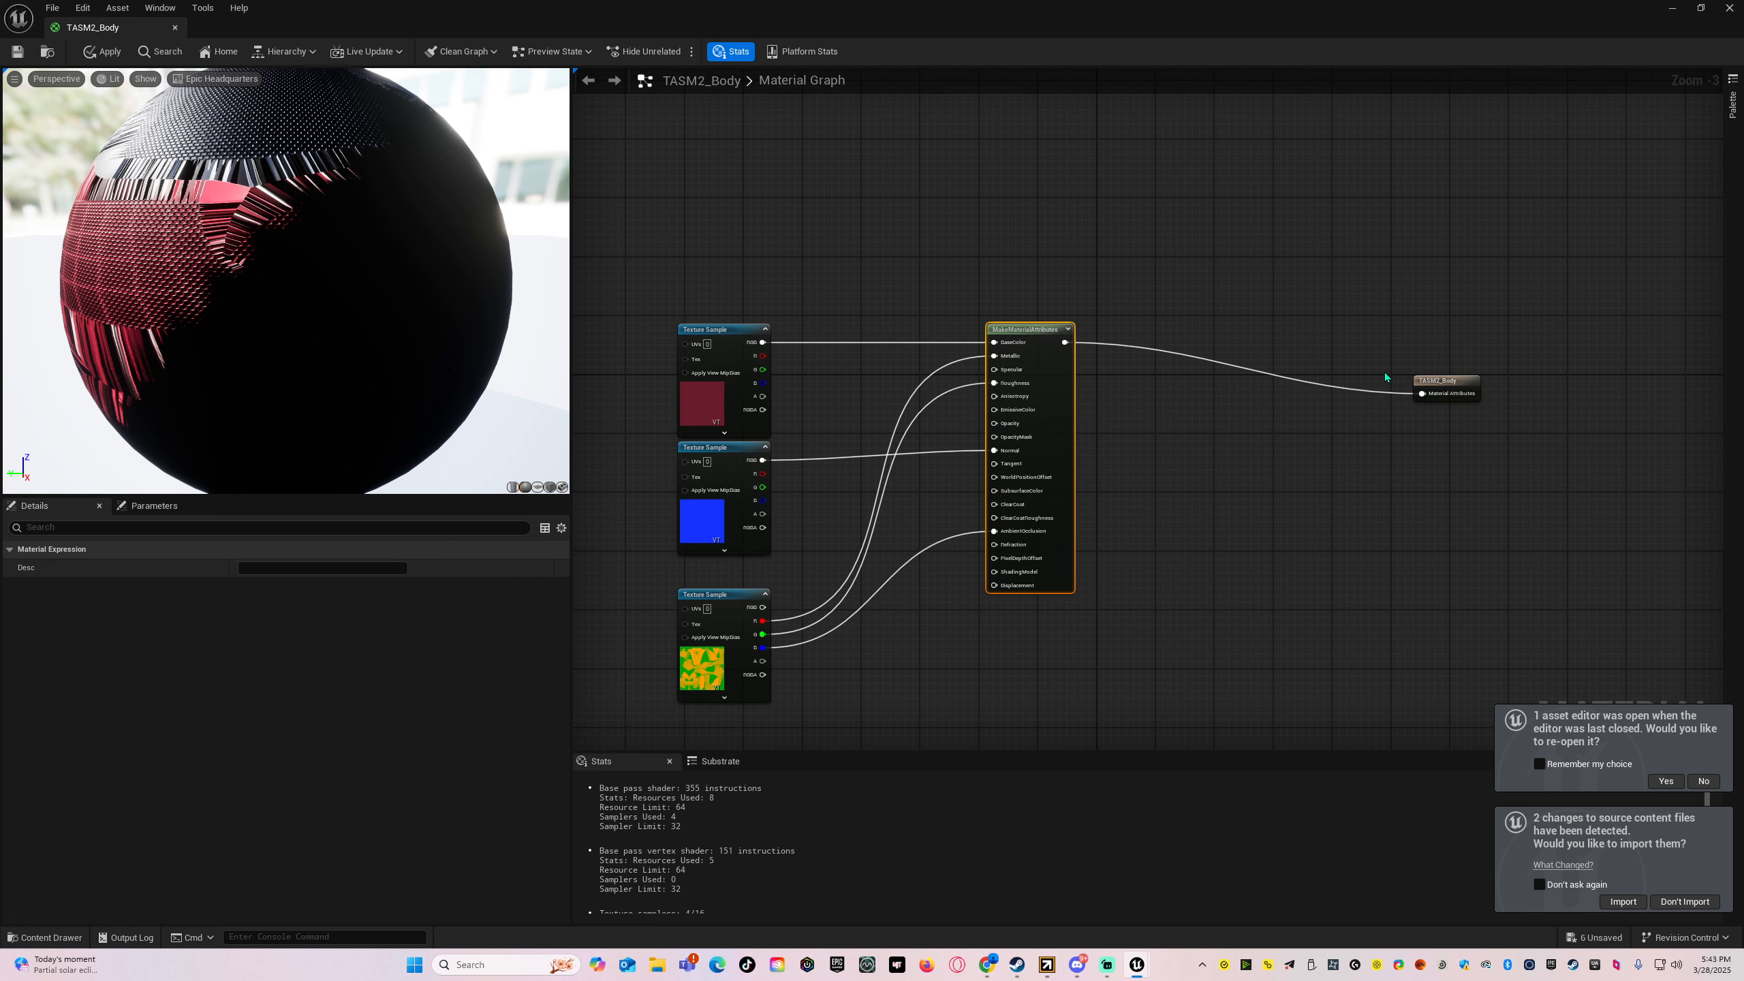